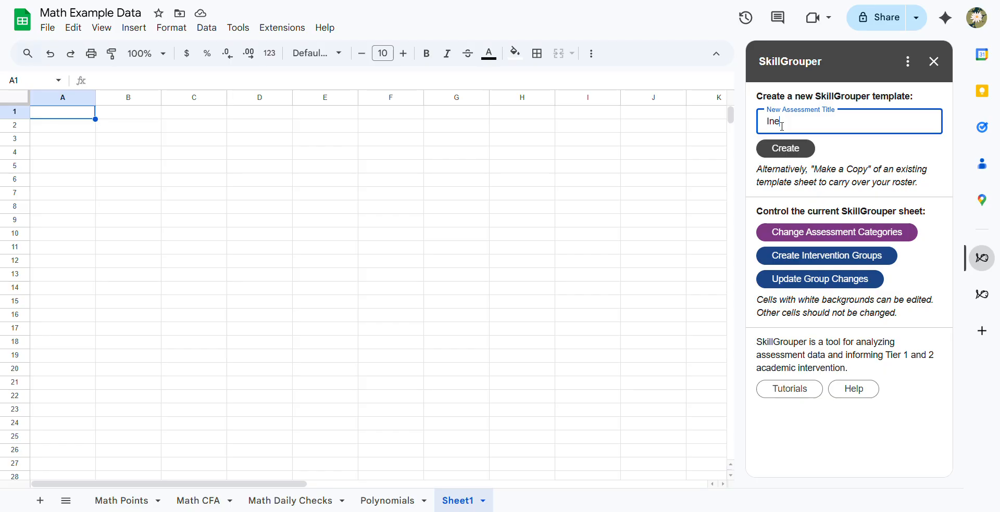
- Create a new SkillGrouper template with the assessment title Inequalities
{"action": "type", "text": "qualities"}
{"action": "left_click", "coordinate": [786, 150]}
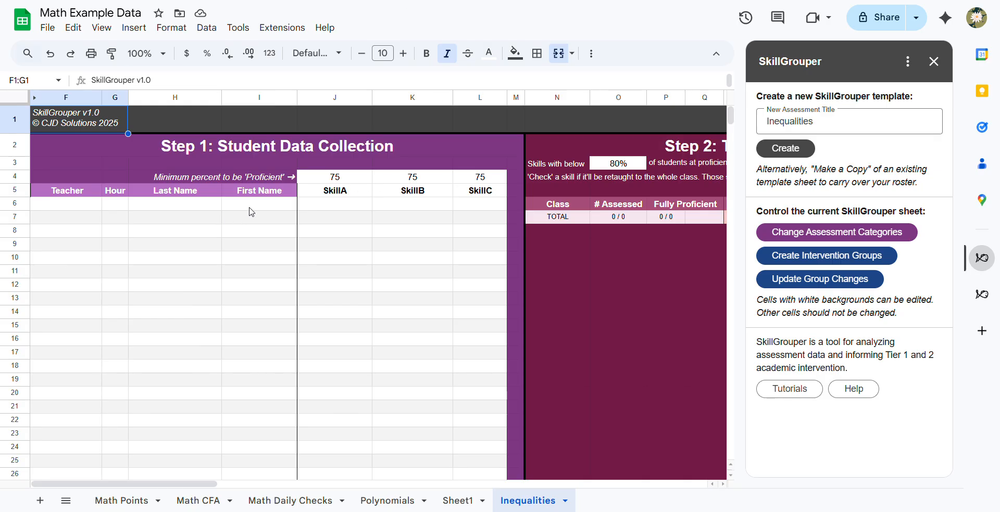
- Set the new grading categories to 4 with the Proficiency Levels grade format
{"action": "left_click_drag", "start_coordinate": [328, 190], "coordinate": [470, 193]}
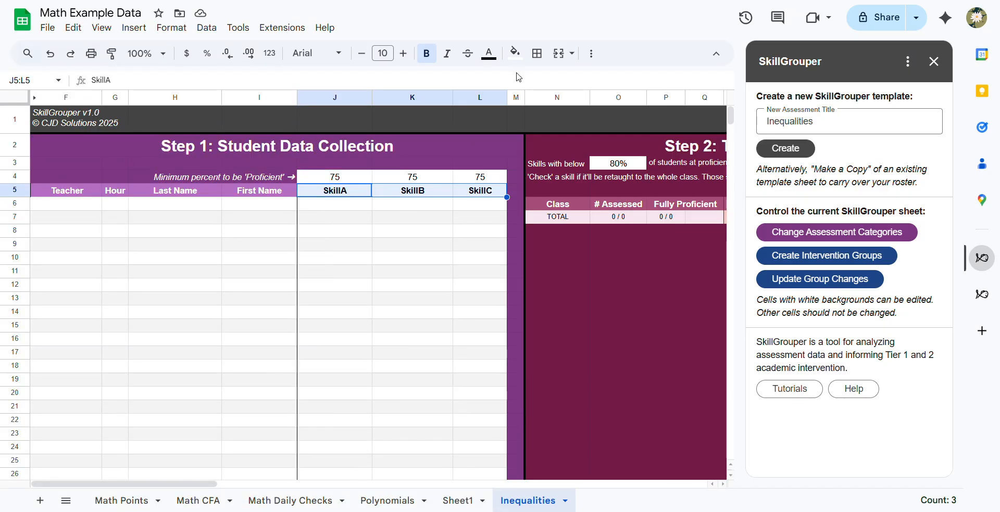
{"action": "left_click", "coordinate": [440, 192]}
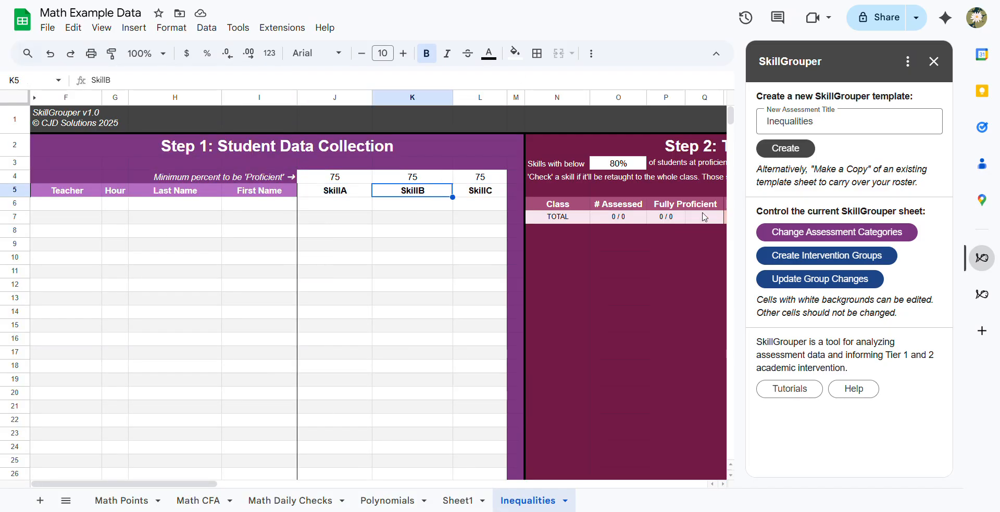
{"action": "left_click", "coordinate": [795, 237]}
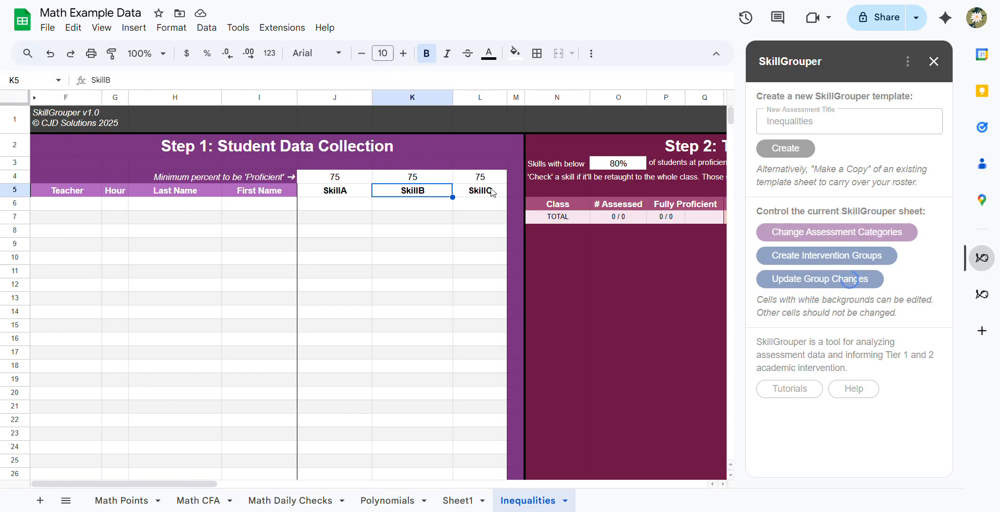
{"action": "left_click", "coordinate": [794, 153]}
{"action": "key", "text": "BackSpace"}
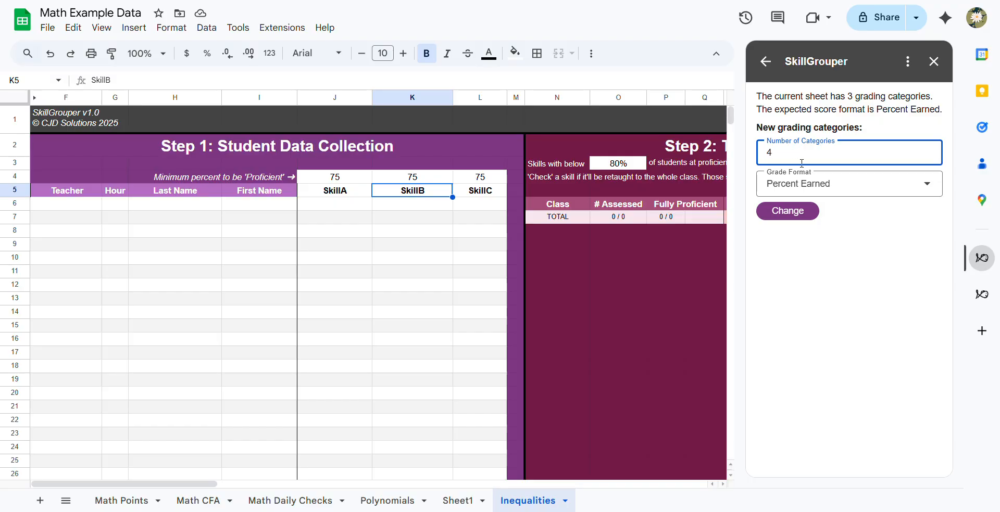
{"action": "left_click", "coordinate": [820, 184]}
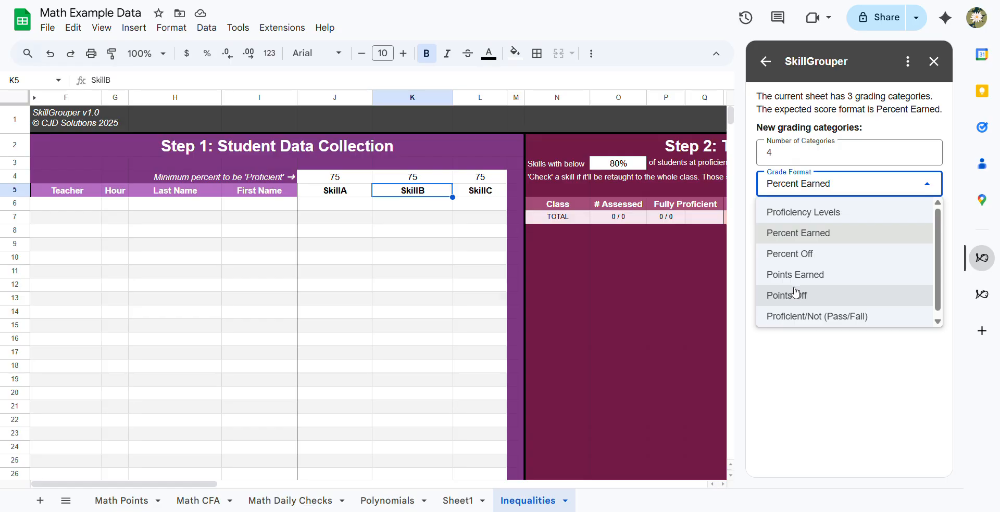
{"action": "left_click", "coordinate": [806, 213]}
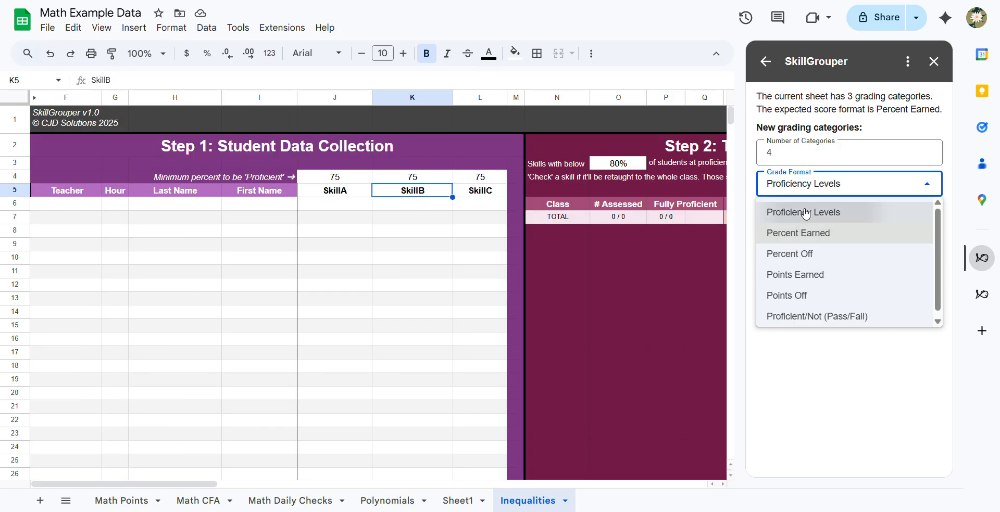
{"action": "left_click", "coordinate": [806, 211]}
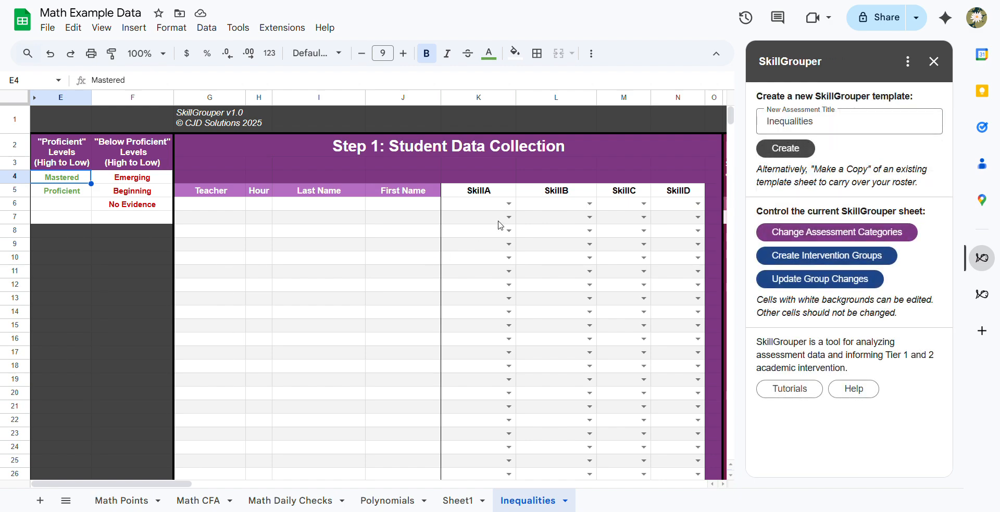
- Rename the second proficient level in cell E5 to Secure
{"action": "left_click", "coordinate": [509, 205]}
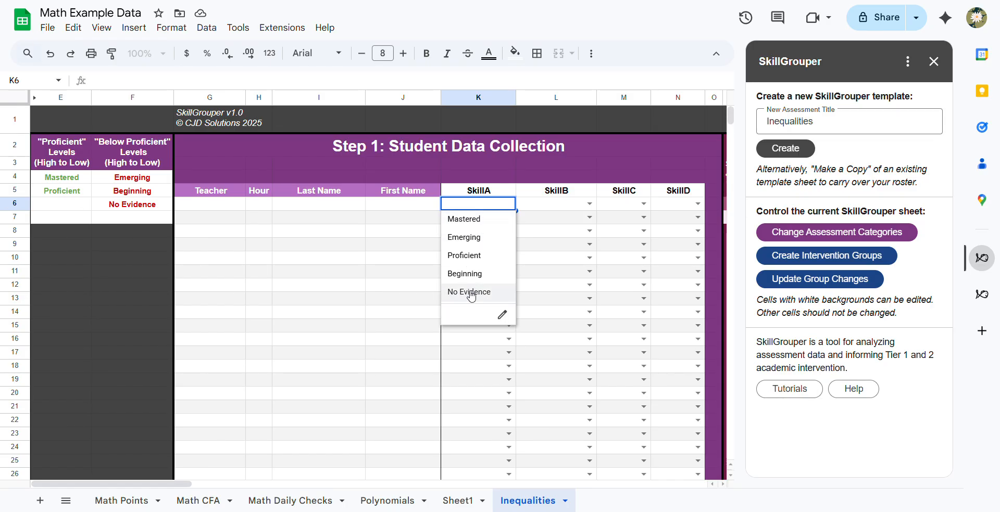
{"action": "left_click", "coordinate": [372, 258]}
{"action": "left_click", "coordinate": [77, 179]}
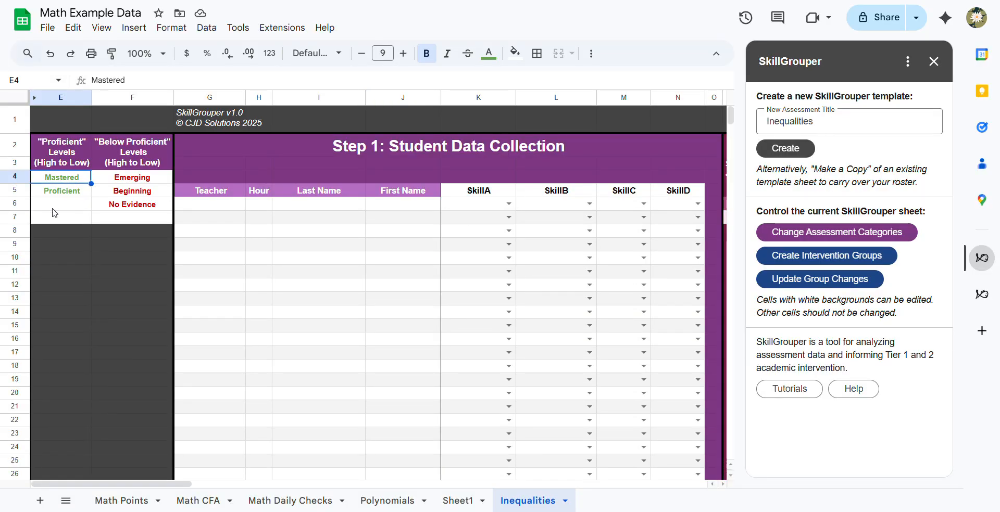
{"action": "key", "text": "Down"}
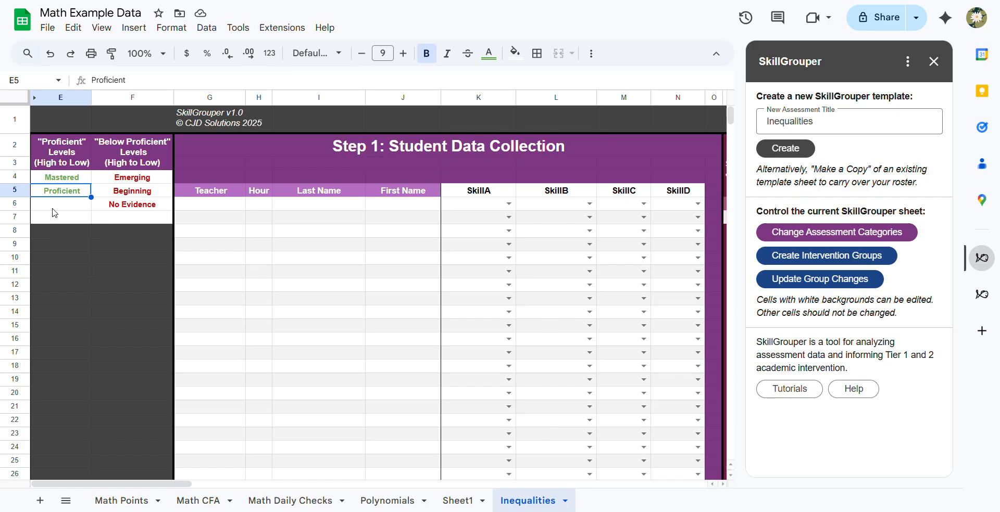
{"action": "type", "text": "Secure"}
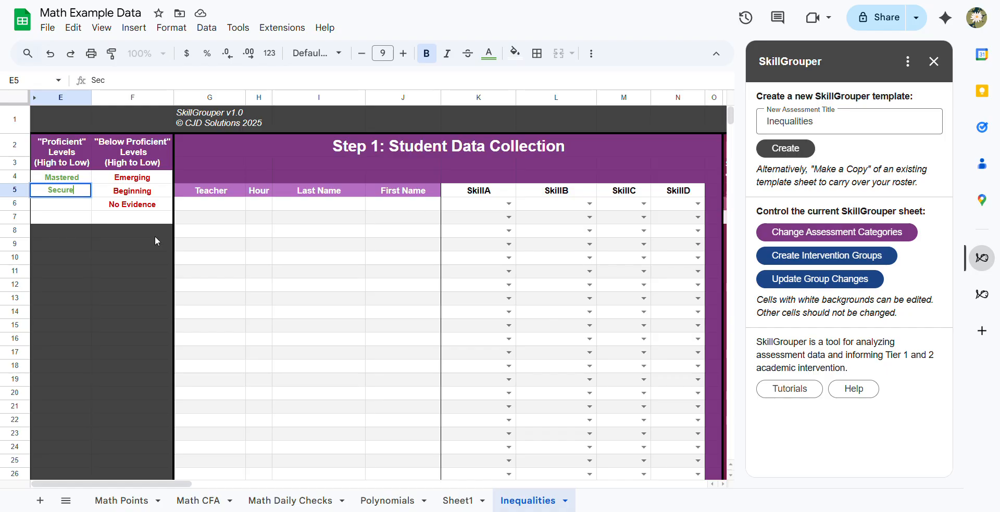
{"action": "key", "text": "Return"}
{"action": "key", "text": "Up"}
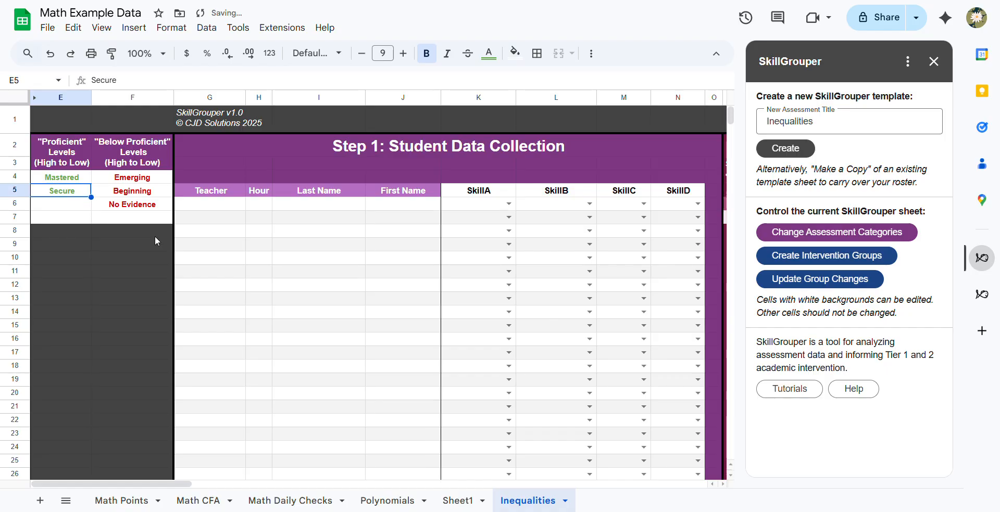
- Set the two proficient levels in column E to 4 and 3, from high to low
{"action": "key", "text": "Up"}
{"action": "type", "text": "4"}
{"action": "key", "text": "Return"}
{"action": "type", "text": "3"}
{"action": "key", "text": "Tab"}
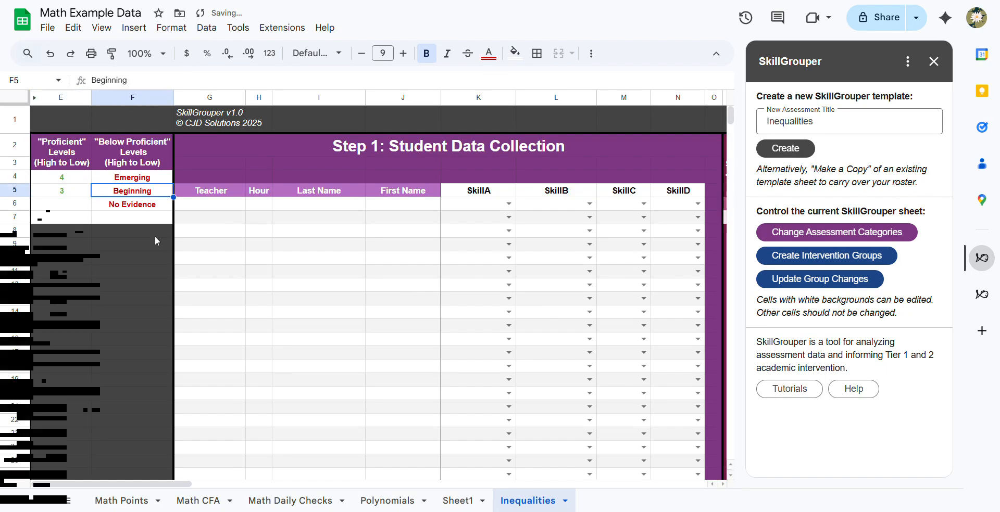
- Set the below-proficient levels in column F to 2, 1 and 0, and open the level choices in cell K6
{"action": "key", "text": "Up"}
{"action": "type", "text": "2"}
{"action": "key", "text": "Return"}
{"action": "type", "text": "1"}
{"action": "key", "text": "Return"}
{"action": "type", "text": "0"}
{"action": "key", "text": "Return"}
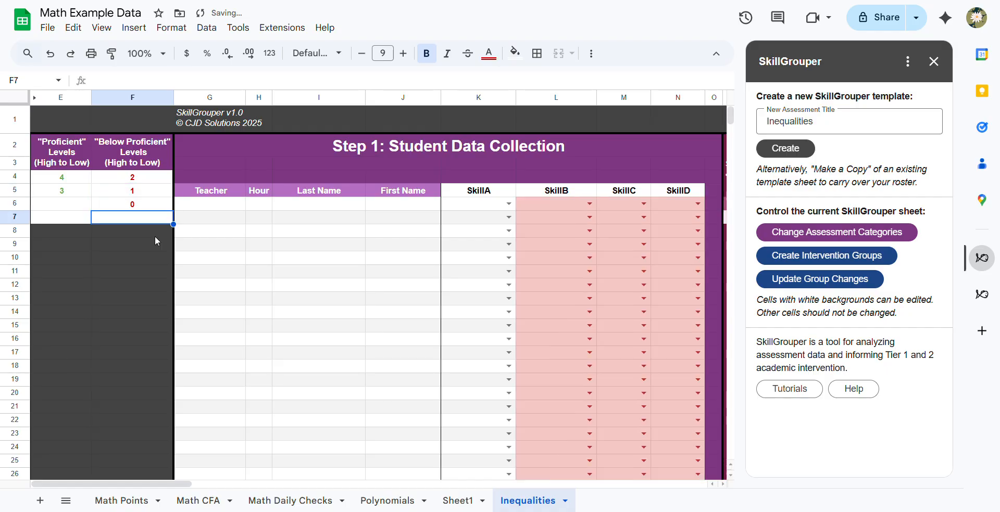
{"action": "left_click", "coordinate": [509, 204]}
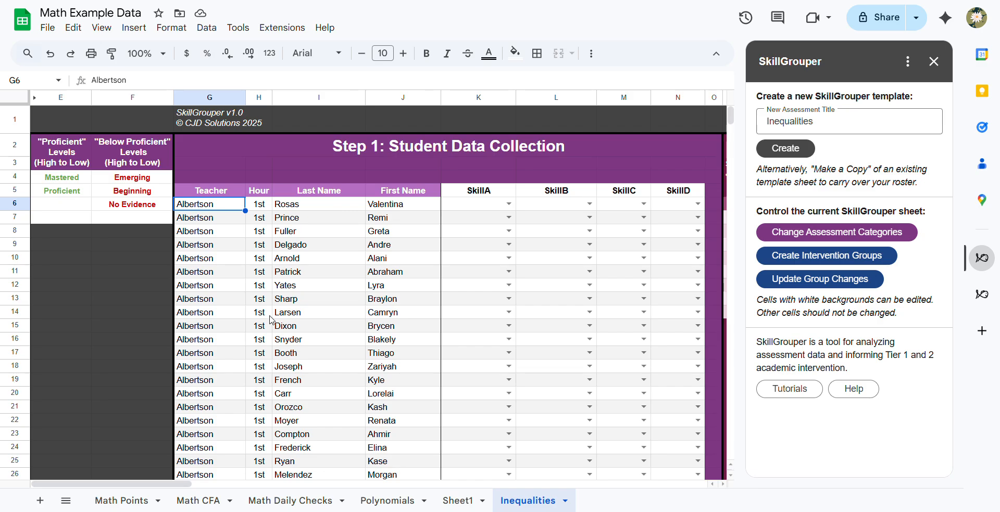
- Rename the four skill headers in row 5 to Sentences, Solving, Num Lines and Int Not
{"action": "scroll", "coordinate": [270, 320], "scroll_direction": "down", "scroll_amount": 20}
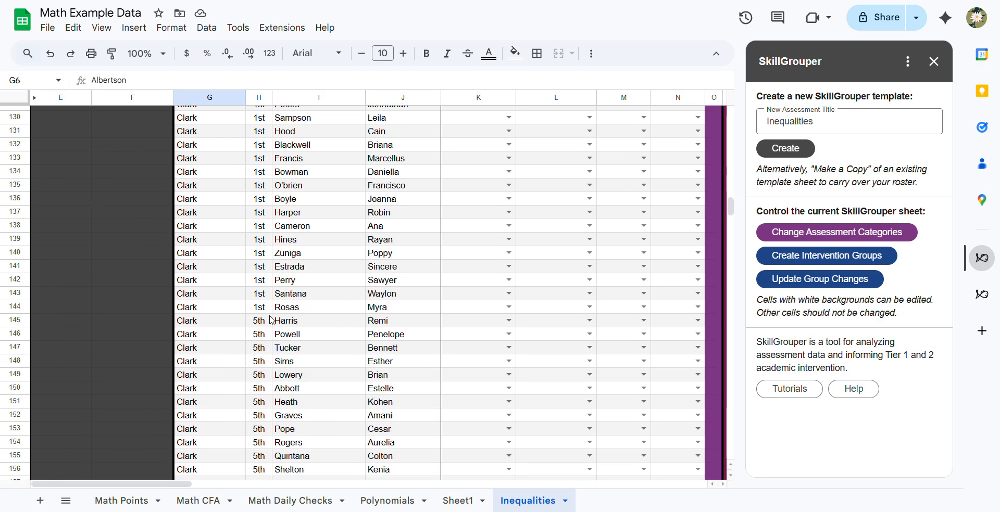
{"action": "scroll", "coordinate": [292, 291], "scroll_direction": "up", "scroll_amount": 20}
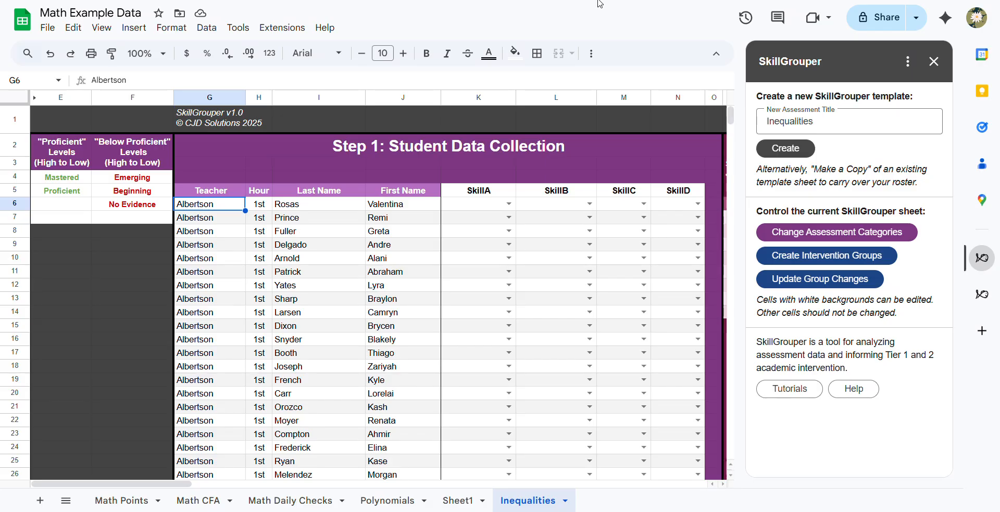
{"action": "left_click", "coordinate": [461, 193]}
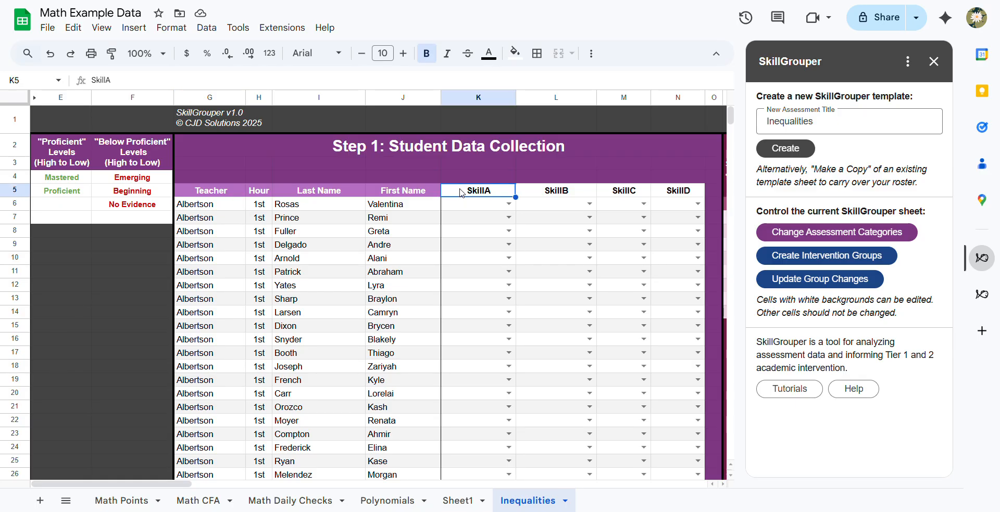
{"action": "type", "text": "Sentences"}
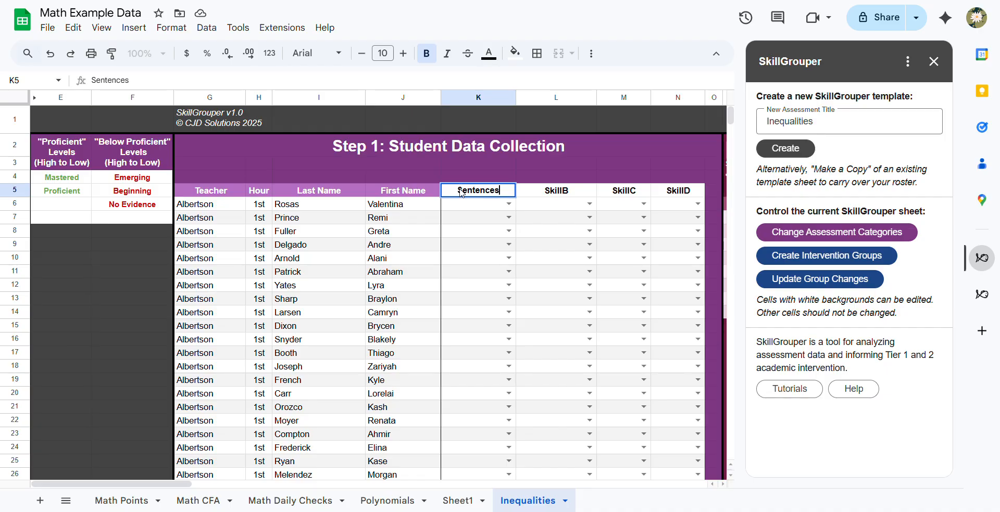
{"action": "key", "text": "Tab"}
{"action": "type", "text": "Solving"}
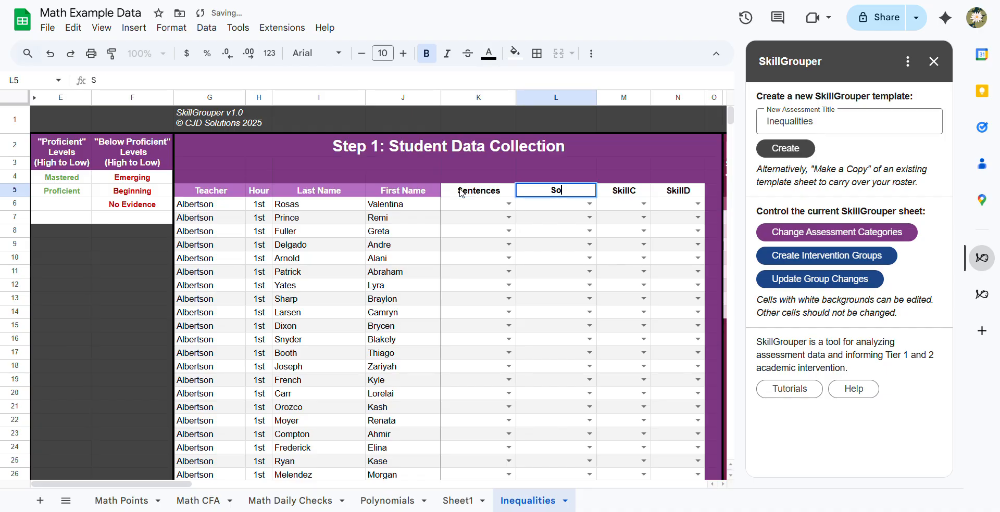
{"action": "key", "text": "Tab"}
{"action": "type", "text": "Num LInes"}
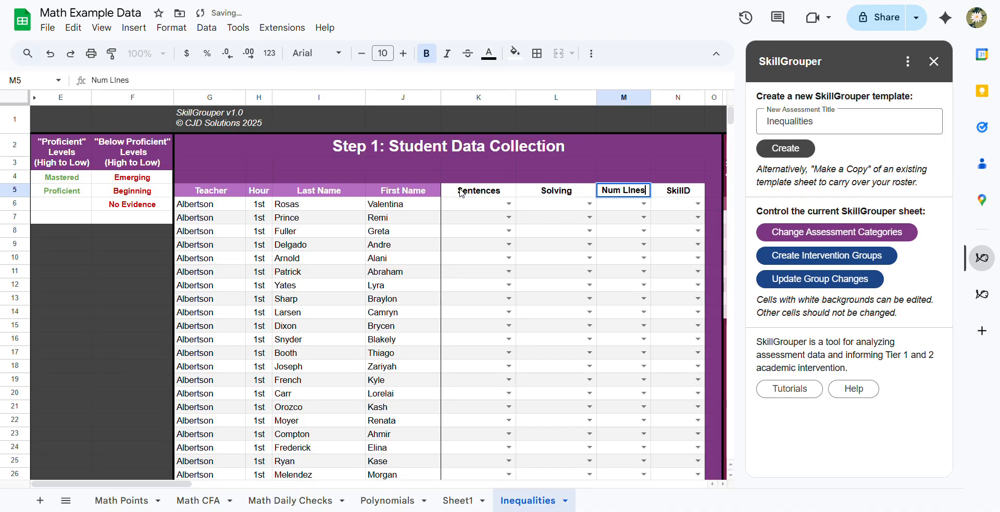
{"action": "key", "text": "Tab"}
{"action": "type", "text": "Int Not"}
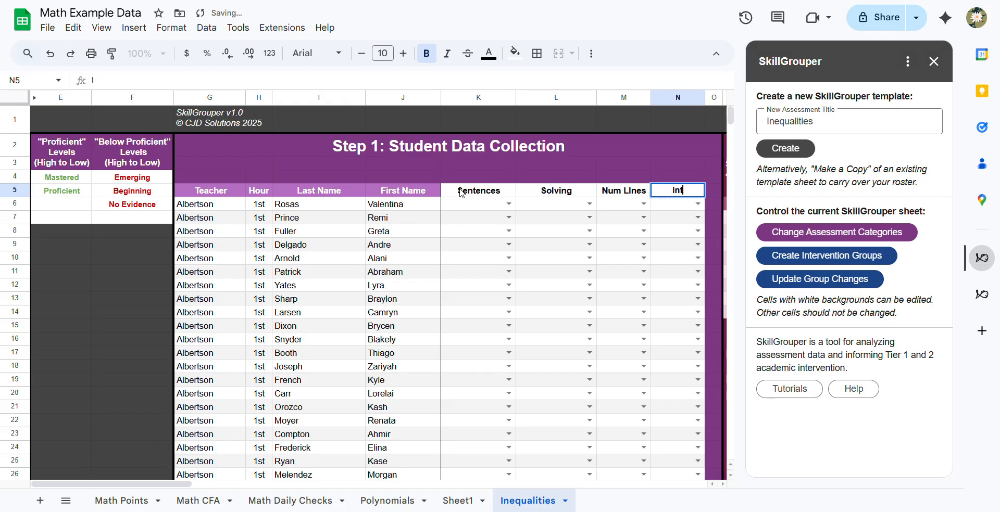
{"action": "key", "text": "Return"}
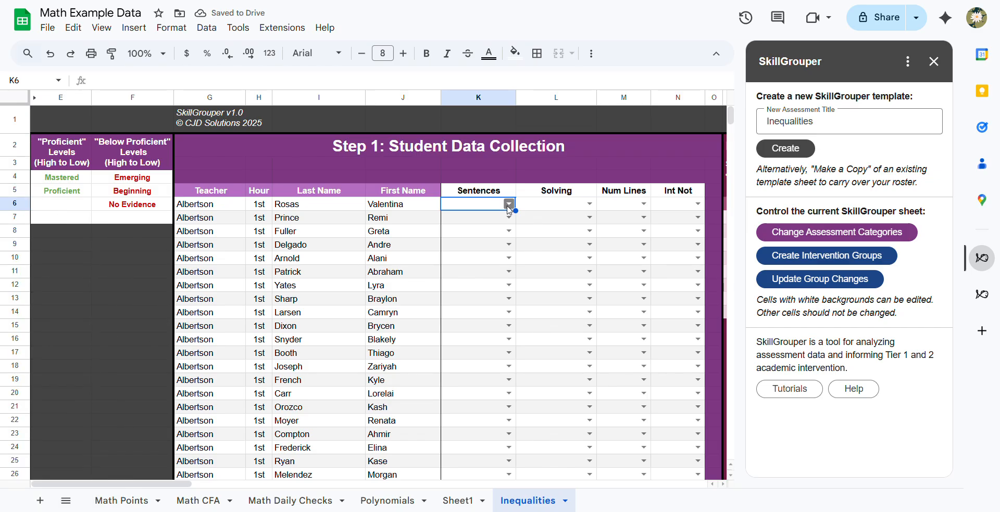
- Grade the student in row 6 as Mastered in Sentences, Proficient in Solving and Num Lines, and Mastered in Int Not
{"action": "left_click", "coordinate": [504, 205]}
{"action": "left_click", "coordinate": [499, 222]}
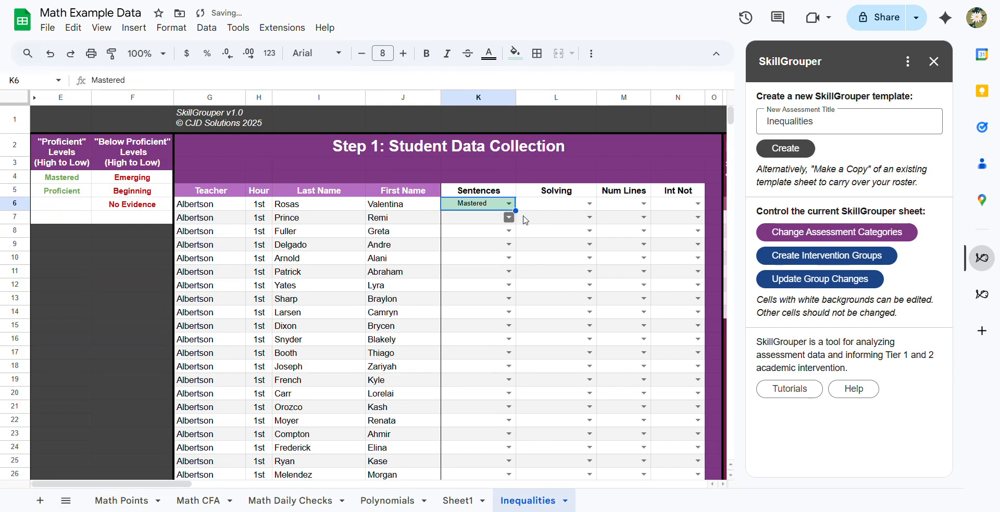
{"action": "left_click", "coordinate": [587, 203]}
{"action": "left_click", "coordinate": [542, 263]}
{"action": "left_click", "coordinate": [643, 203]}
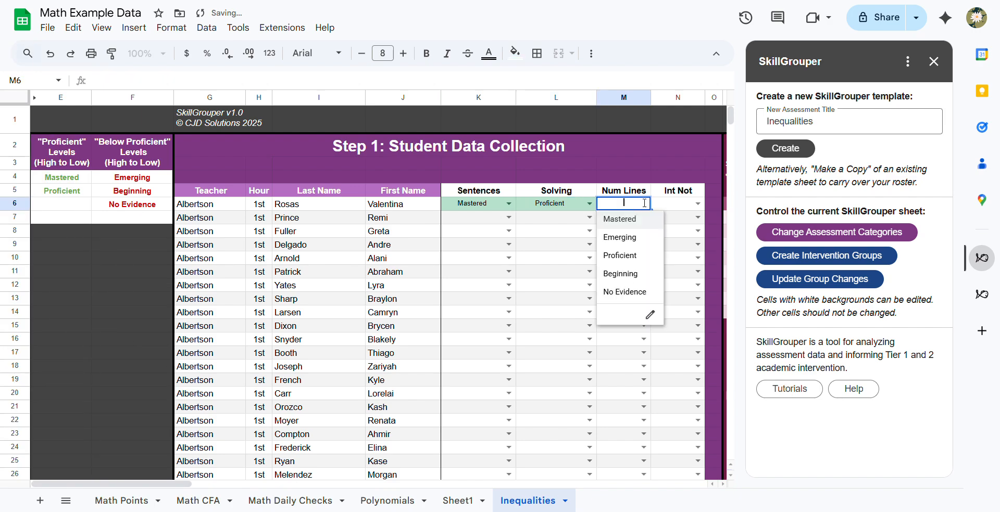
{"action": "left_click", "coordinate": [615, 263]}
{"action": "left_click", "coordinate": [696, 204]}
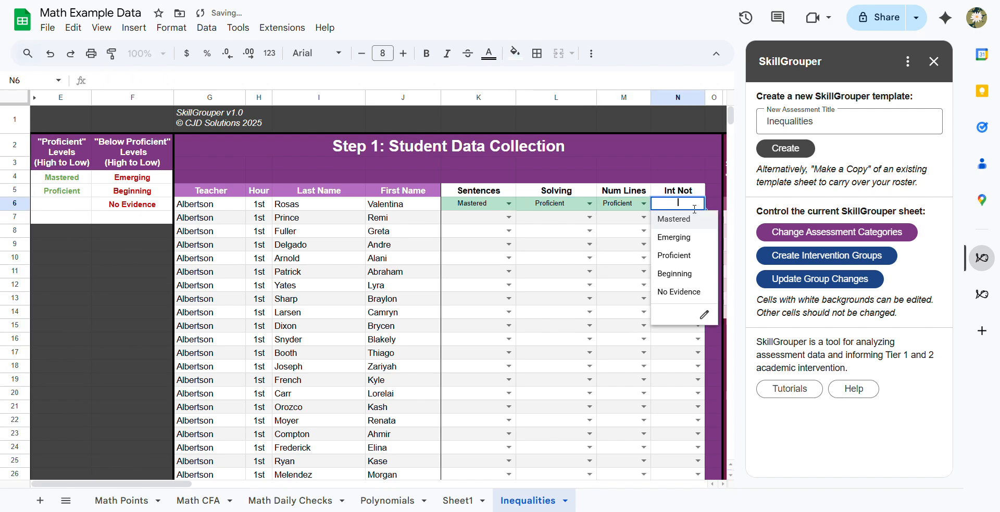
{"action": "left_click", "coordinate": [691, 218]}
- Grade the student in row 7 as Mastered in Sentences, Solving and Num Lines, and Proficient in Int Not
{"action": "left_click", "coordinate": [466, 224]}
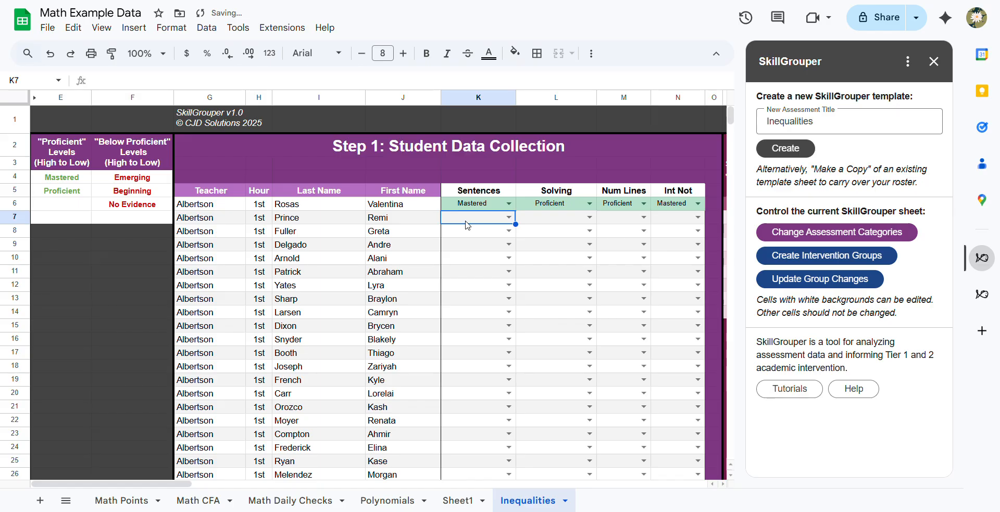
{"action": "type", "text": "m"}
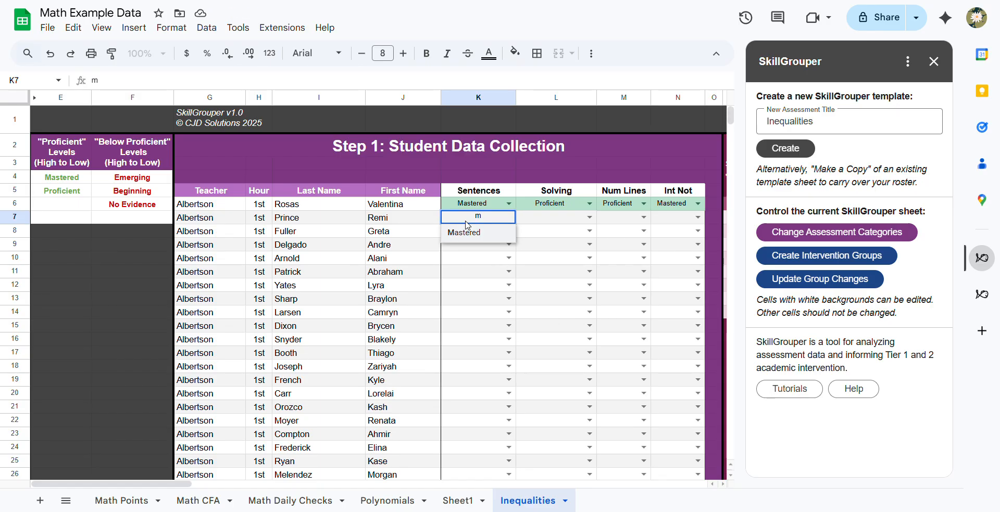
{"action": "key", "text": "Tab"}
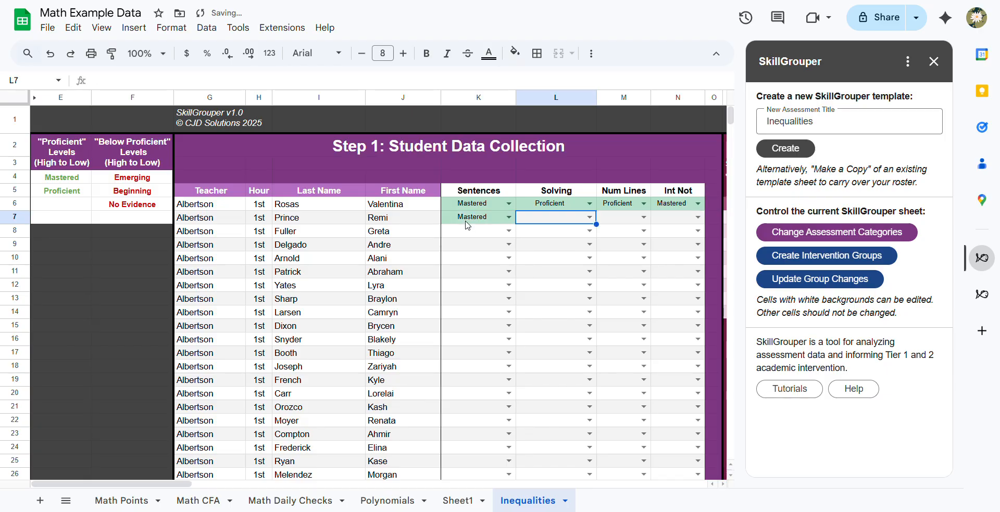
{"action": "type", "text": "m"}
{"action": "key", "text": "Tab"}
{"action": "type", "text": "m"}
{"action": "key", "text": "Tab"}
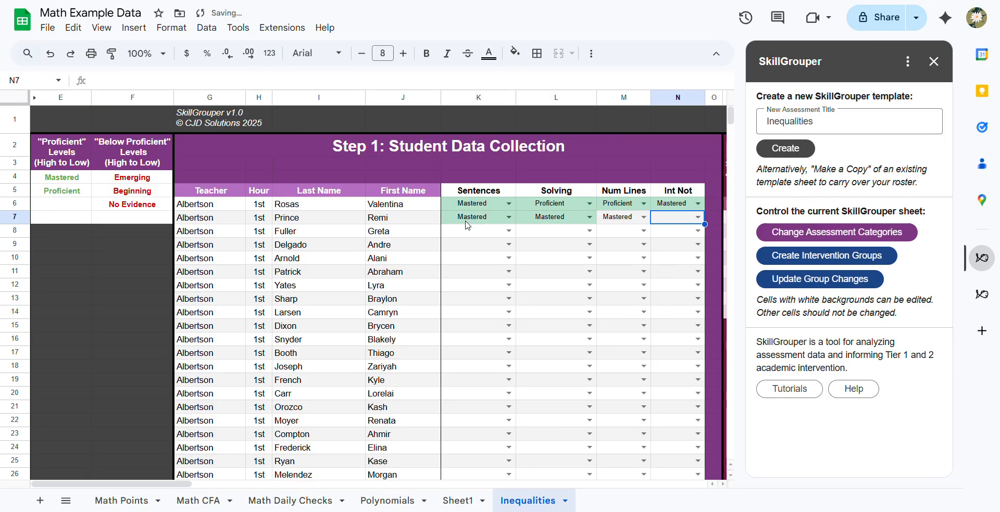
{"action": "type", "text": "p"}
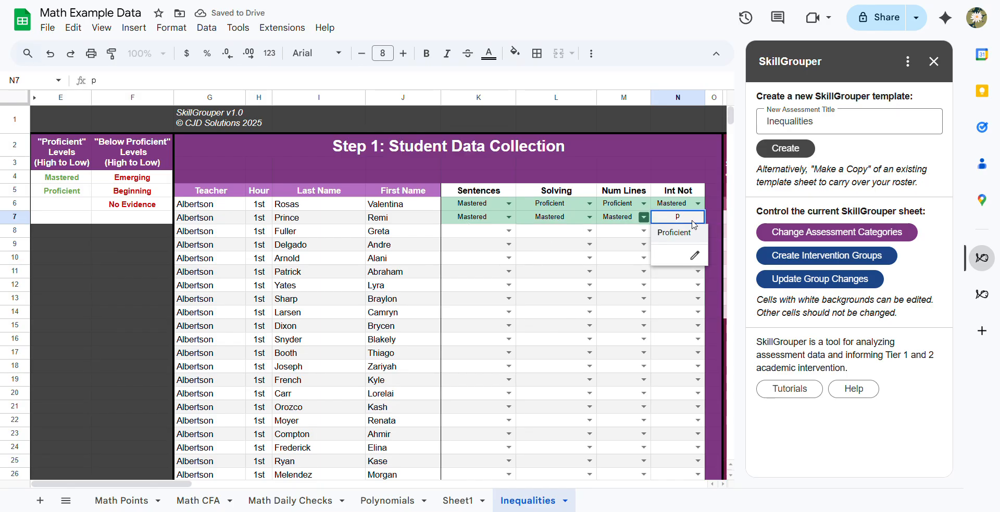
{"action": "key", "text": "Return"}
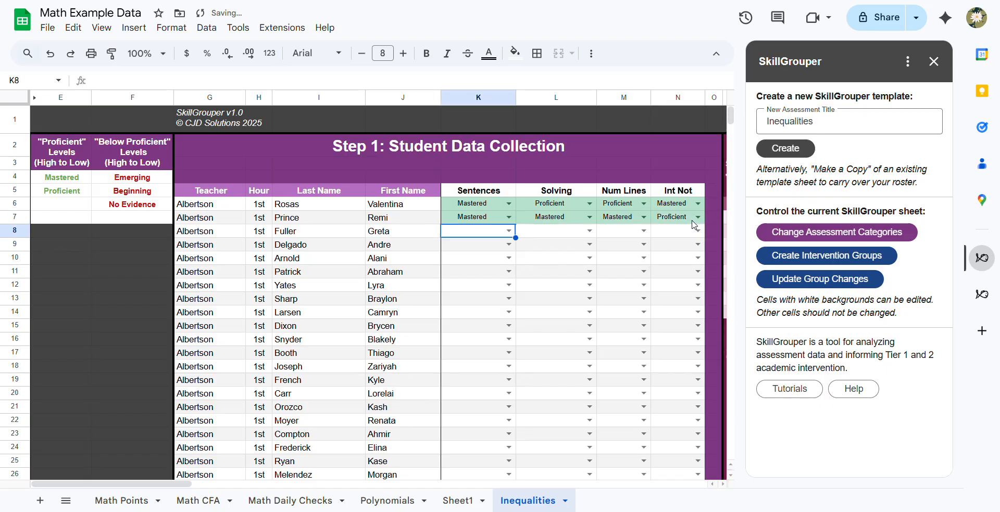
- Grade the student in row 8 as Proficient in Sentences, Solving and Num Lines, and Mastered in Int Not
{"action": "type", "text": "p"}
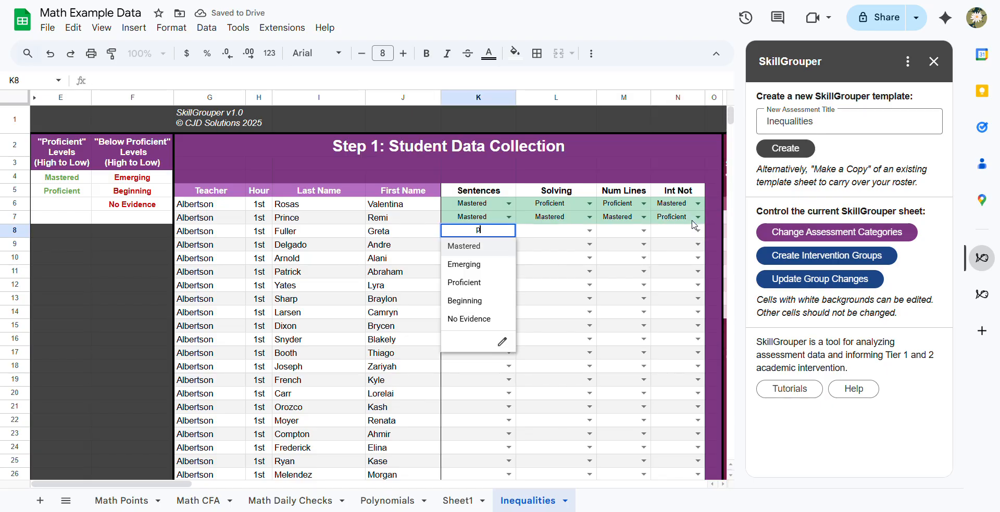
{"action": "key", "text": "Tab"}
{"action": "type", "text": "p"}
{"action": "key", "text": "Tab"}
{"action": "type", "text": "p"}
{"action": "key", "text": "Tab"}
{"action": "type", "text": "m"}
{"action": "key", "text": "Return"}
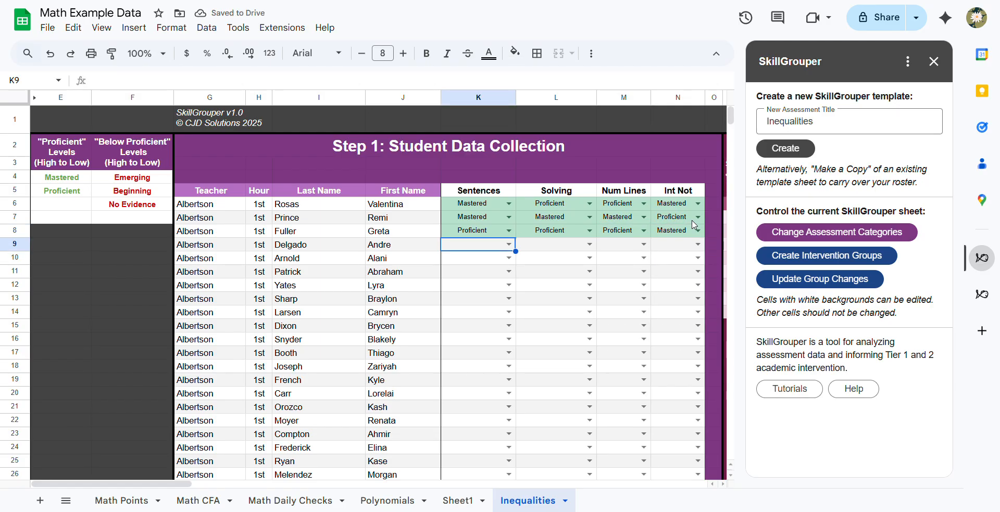
- Grade the student in row 9 as Proficient in Sentences and enter the grades for the remaining skills
{"action": "type", "text": "p"}
{"action": "key", "text": "Tab"}
{"action": "type", "text": "p"}
{"action": "key", "text": "Tab"}
{"action": "type", "text": "e"}
{"action": "key", "text": "Tab"}
{"action": "type", "text": "m"}
{"action": "key", "text": "Return"}
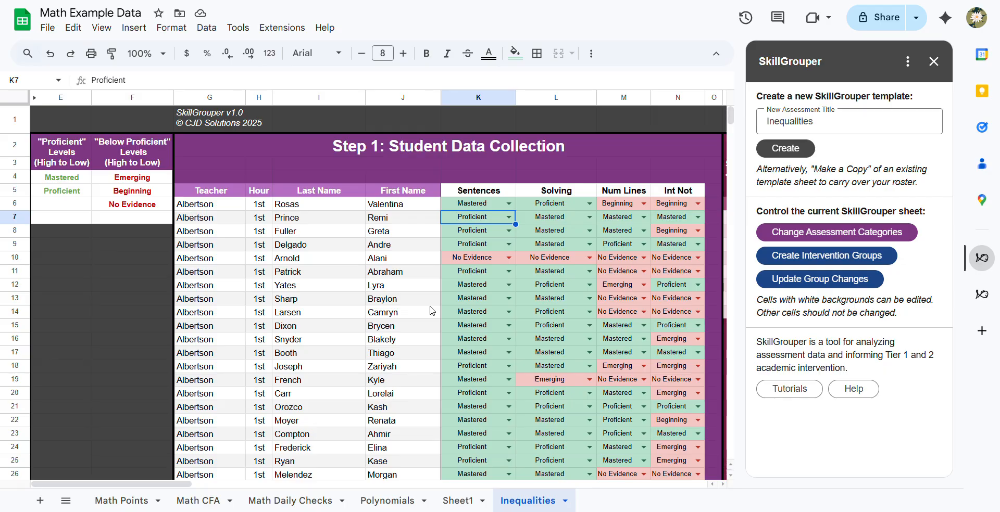
- Examine the Step 2 Tier 1 results by class for Fully Proficient, Sentences and Int Not, including the totals
{"action": "scroll", "coordinate": [430, 310], "scroll_direction": "right", "scroll_amount": 10}
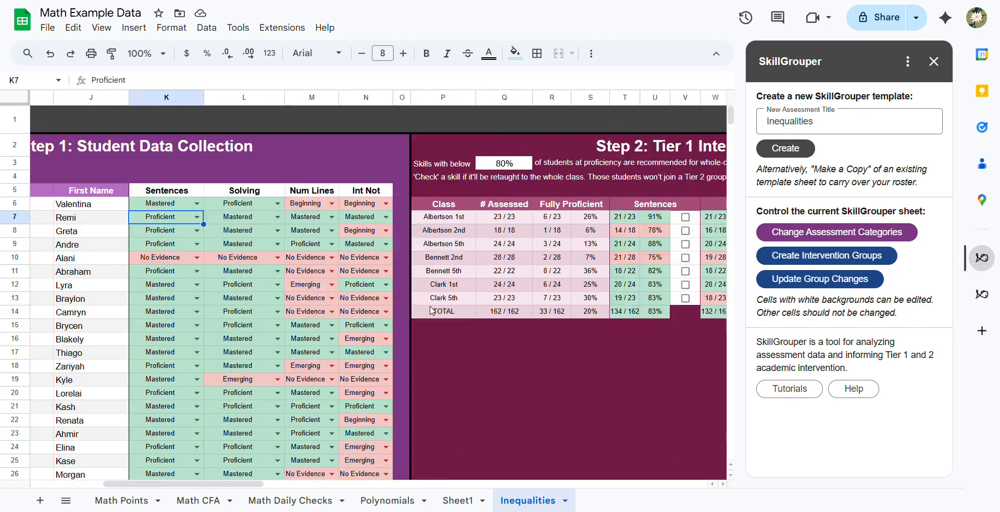
{"action": "scroll", "coordinate": [430, 311], "scroll_direction": "right", "scroll_amount": 2}
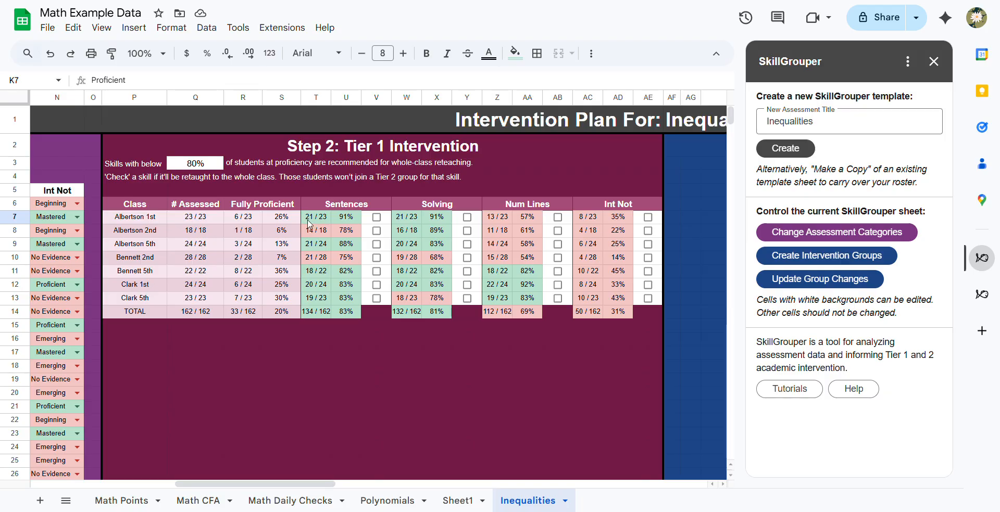
{"action": "left_click_drag", "start_coordinate": [195, 204], "coordinate": [274, 316]}
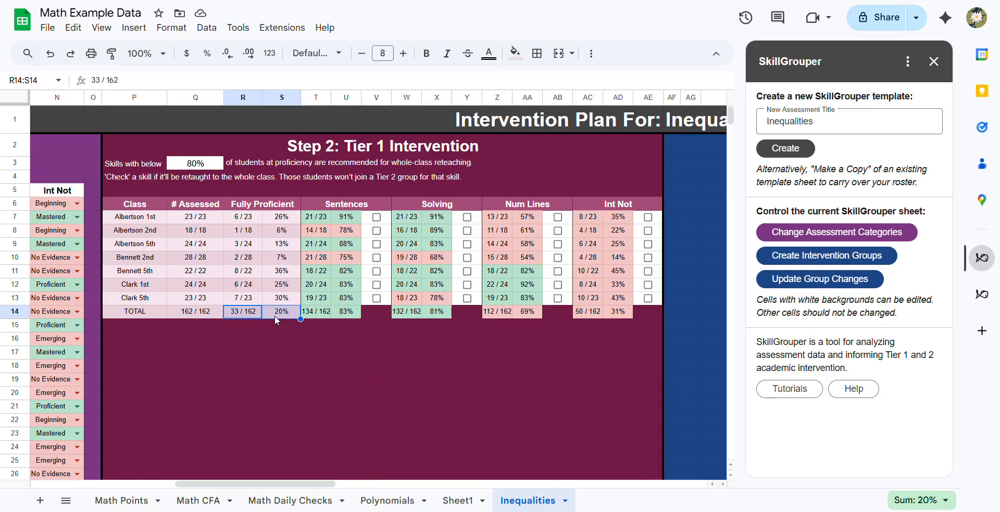
{"action": "left_click", "coordinate": [308, 205]}
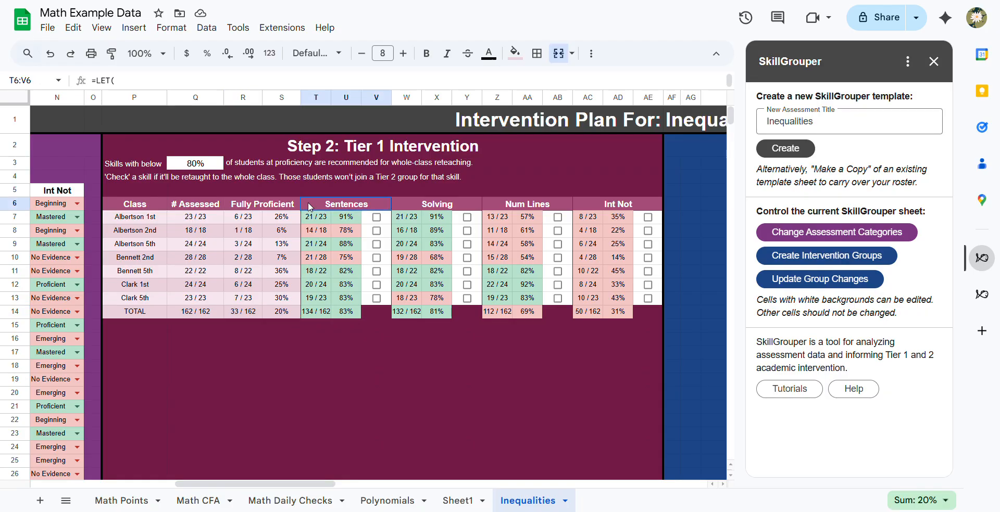
{"action": "left_click_drag", "start_coordinate": [312, 216], "coordinate": [351, 313]}
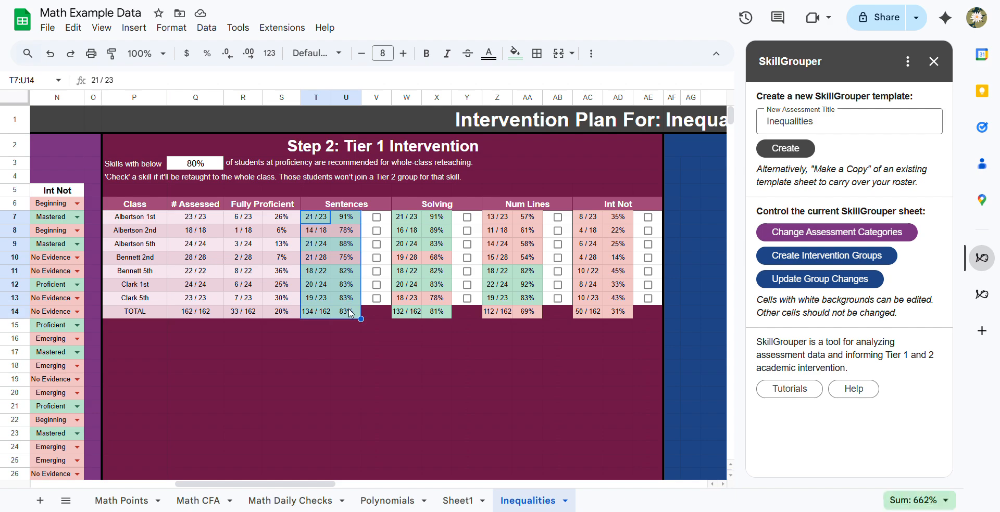
{"action": "left_click", "coordinate": [349, 315]}
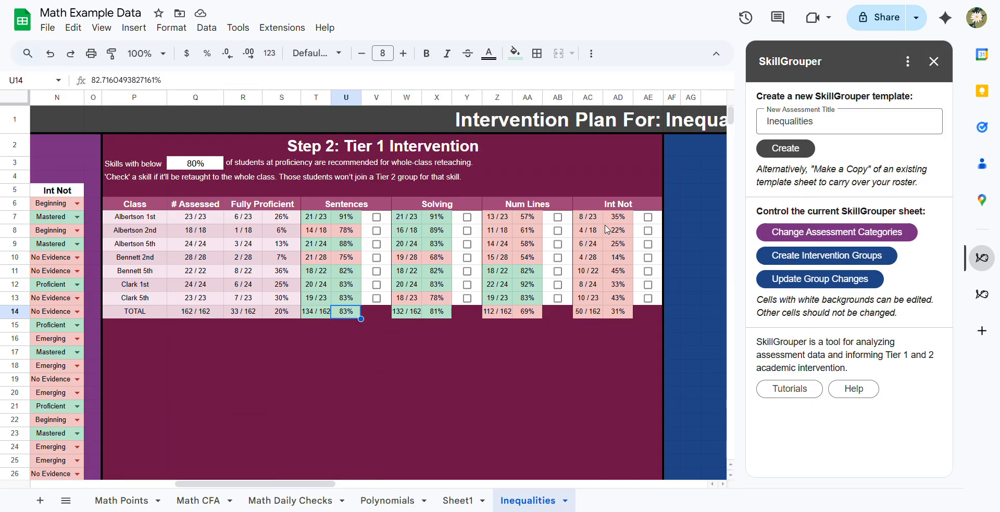
{"action": "left_click_drag", "start_coordinate": [594, 218], "coordinate": [617, 313]}
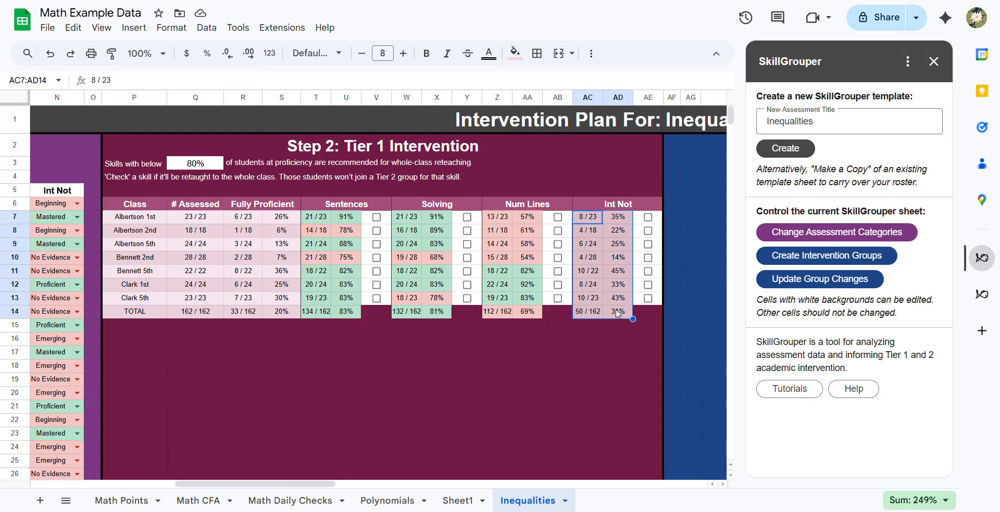
{"action": "left_click", "coordinate": [618, 314]}
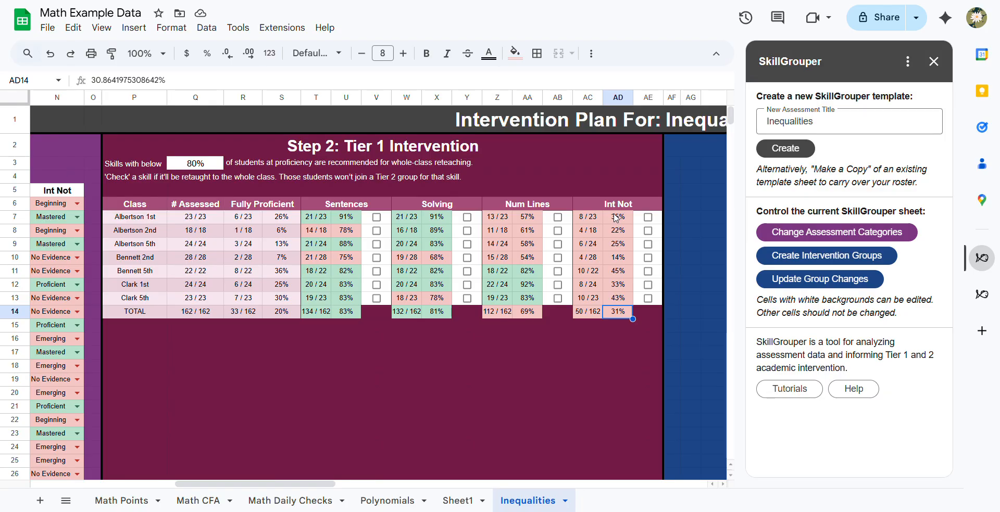
- Mark Int Not for whole-class reteaching in all seven classes, rows 7 to 13
{"action": "left_click", "coordinate": [648, 221]}
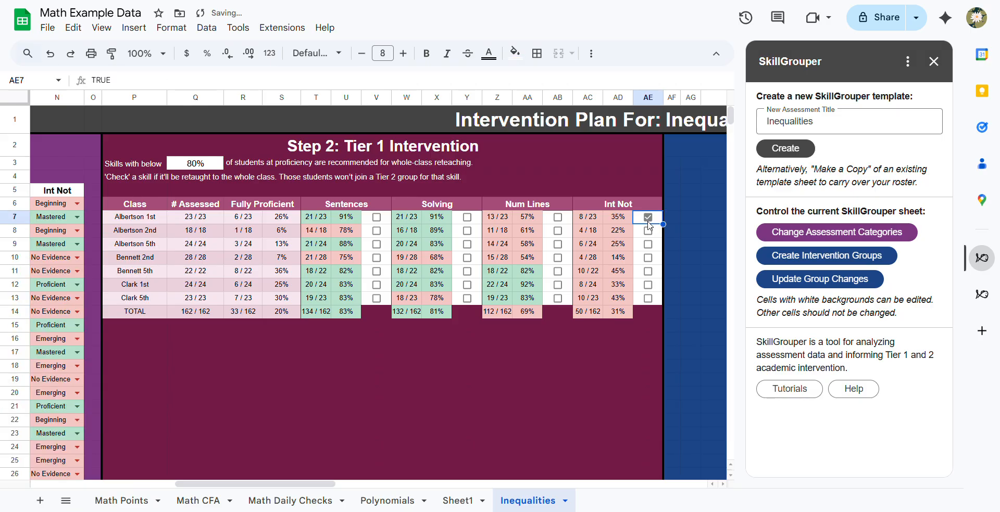
{"action": "left_click", "coordinate": [648, 232]}
{"action": "left_click", "coordinate": [649, 245]}
{"action": "left_click", "coordinate": [648, 259]}
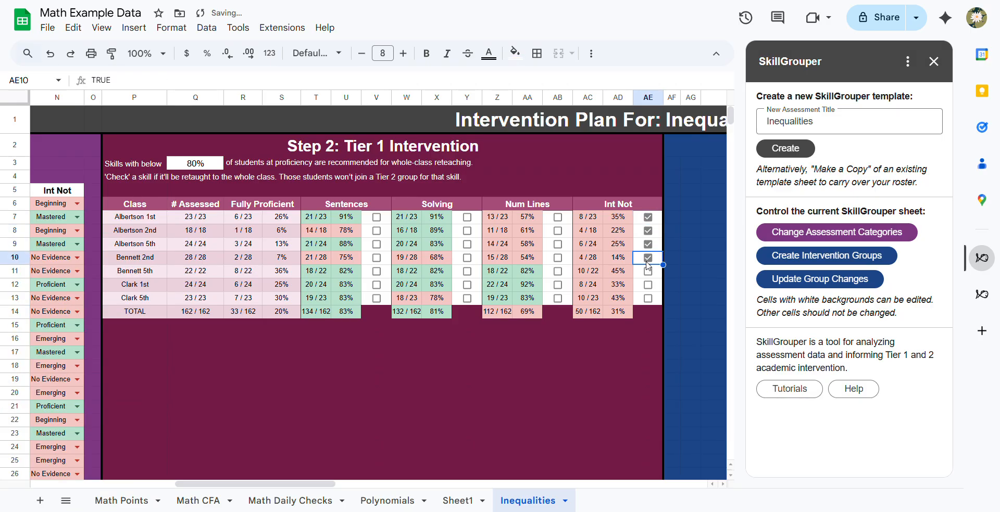
{"action": "left_click", "coordinate": [648, 272]}
{"action": "left_click", "coordinate": [648, 285]}
{"action": "left_click", "coordinate": [648, 299]}
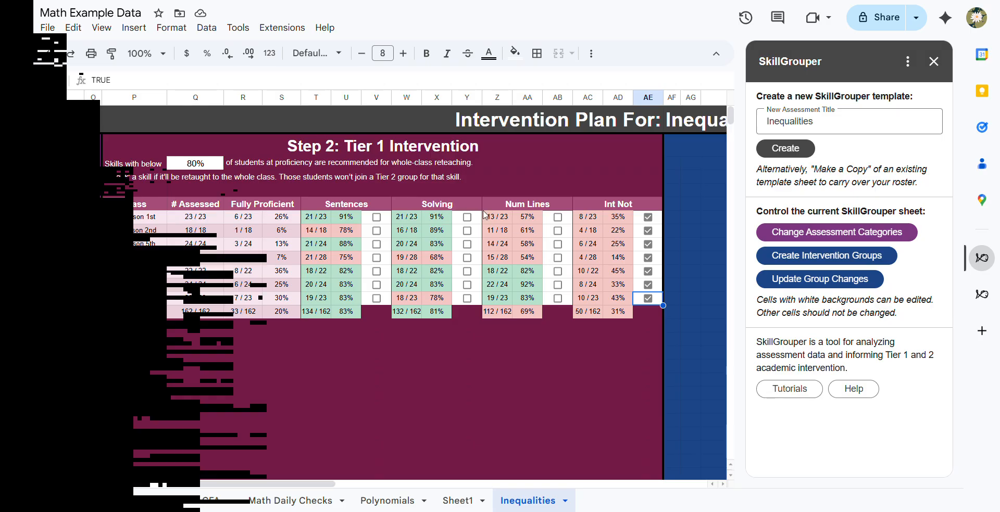
- Compare the Num Lines results by class and mark that skill for whole-class reteaching in rows 7 to 9
{"action": "left_click", "coordinate": [514, 204]}
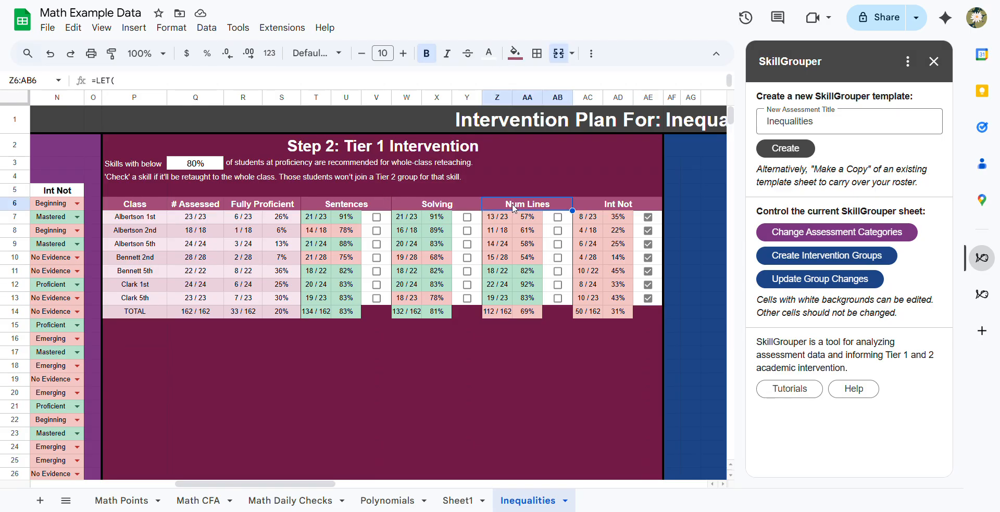
{"action": "left_click_drag", "start_coordinate": [504, 219], "coordinate": [529, 265]}
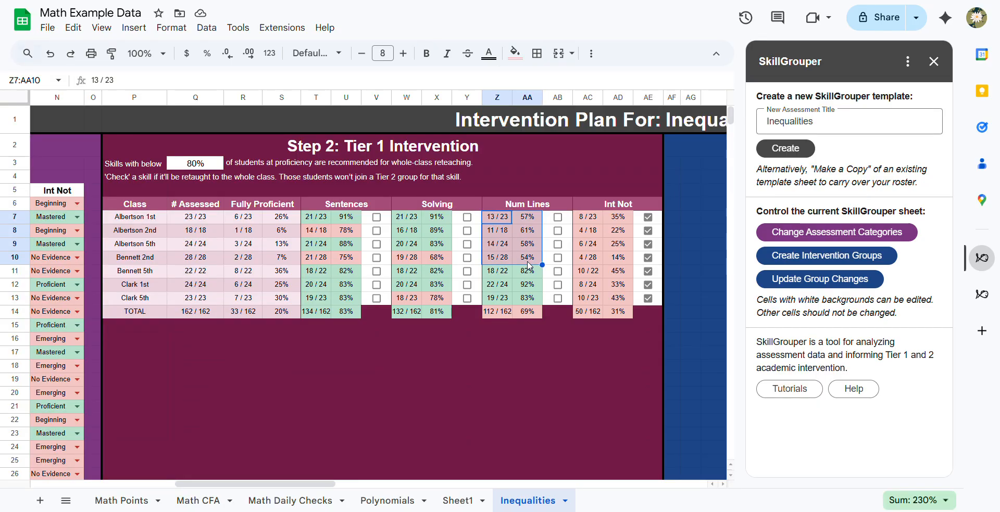
{"action": "left_click_drag", "start_coordinate": [503, 274], "coordinate": [524, 302]}
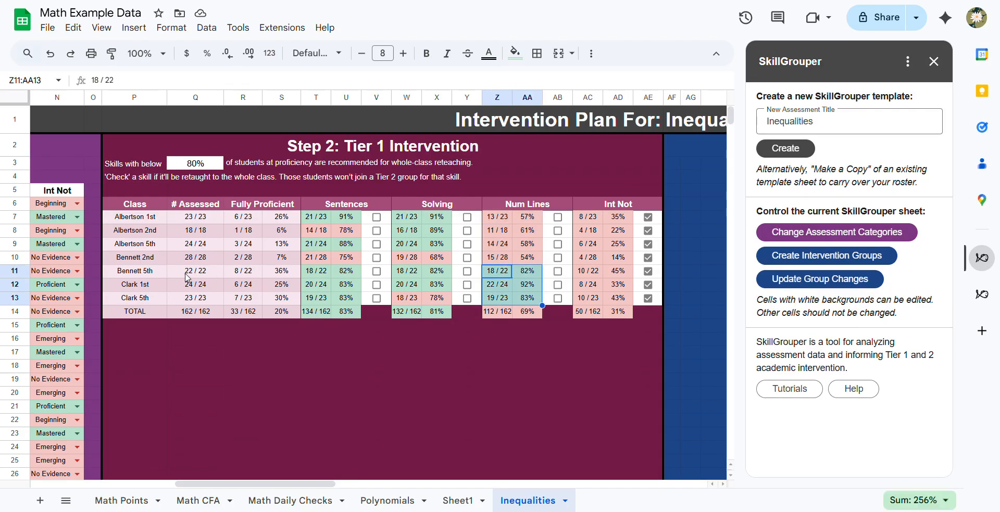
{"action": "left_click", "coordinate": [150, 288]}
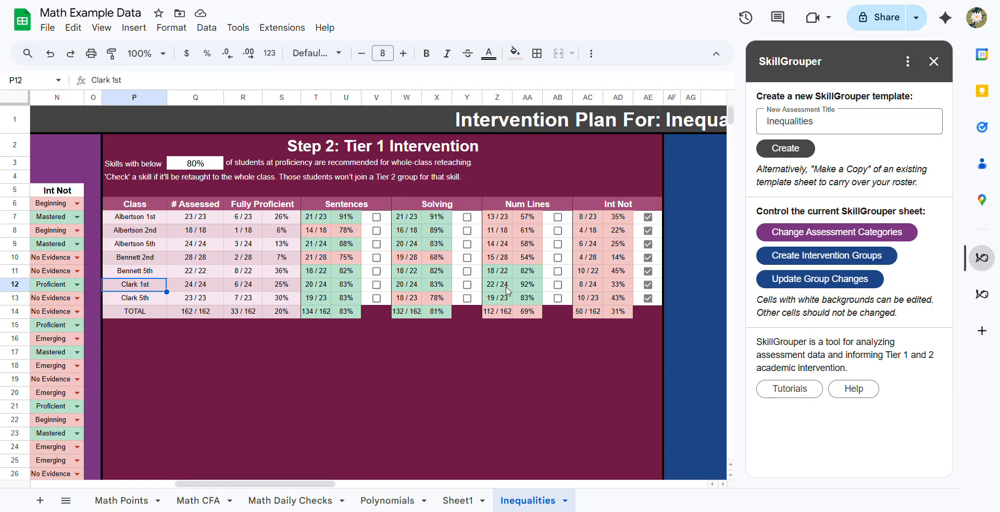
{"action": "left_click_drag", "start_coordinate": [505, 284], "coordinate": [526, 301]}
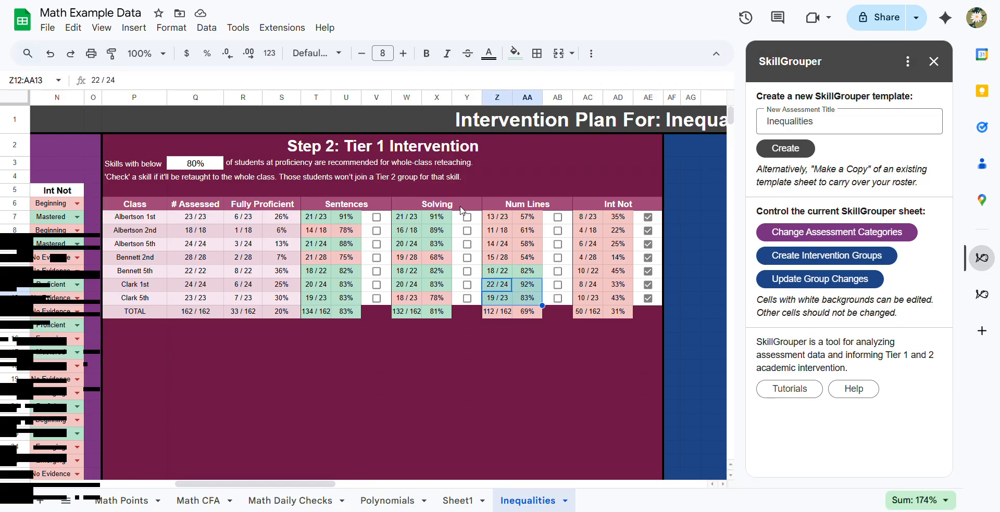
{"action": "left_click_drag", "start_coordinate": [490, 217], "coordinate": [536, 244]}
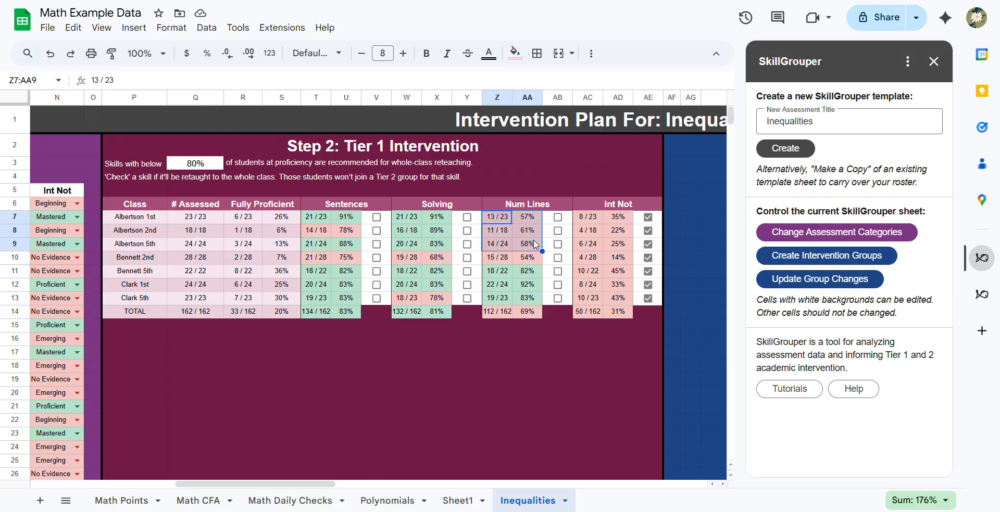
{"action": "left_click", "coordinate": [514, 208]}
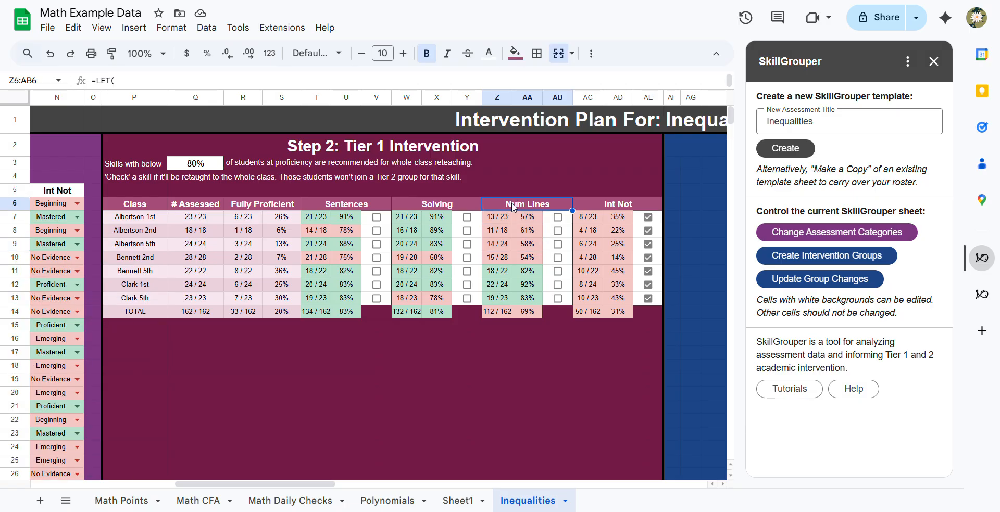
{"action": "left_click", "coordinate": [558, 217]}
{"action": "left_click", "coordinate": [557, 231]}
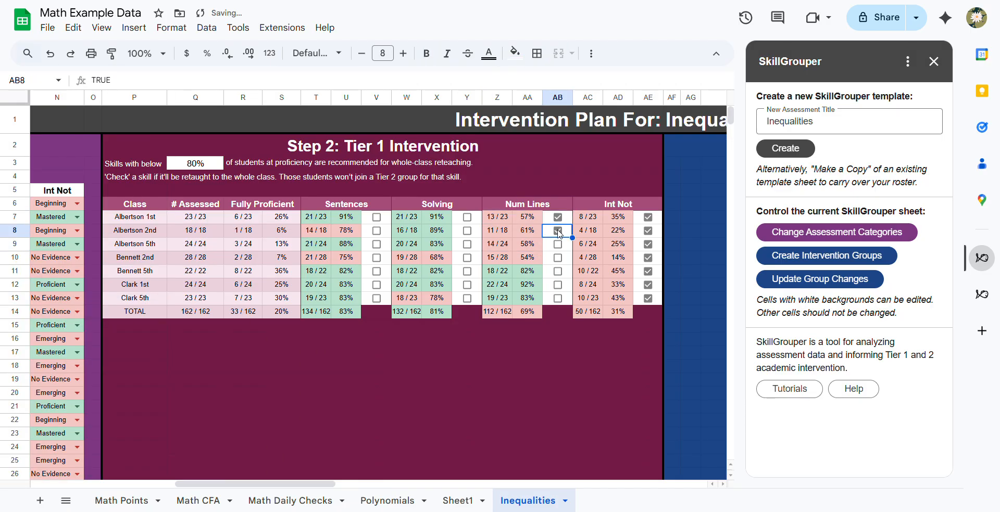
{"action": "left_click", "coordinate": [558, 244]}
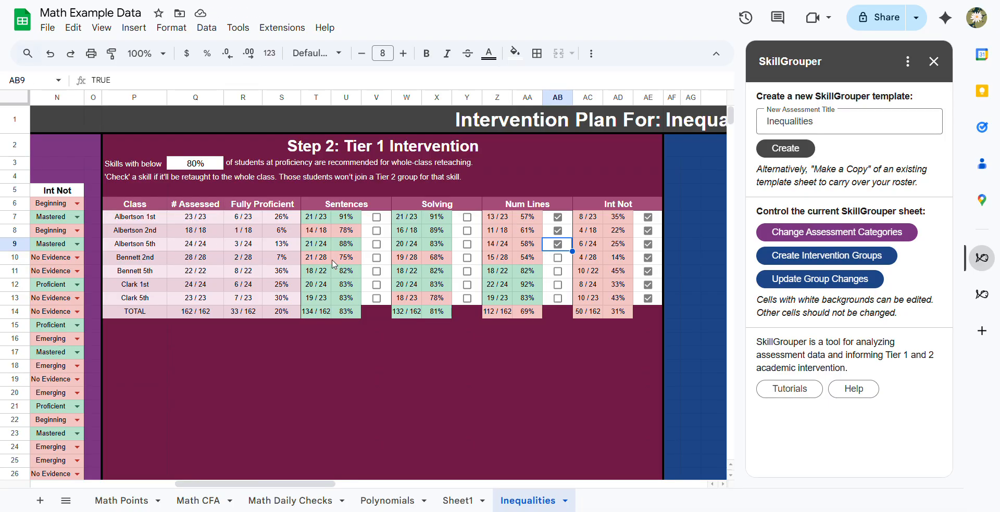
- Mark Sentences, Solving and Num Lines for whole-class reteaching in the class in row 10
{"action": "left_click", "coordinate": [248, 260]}
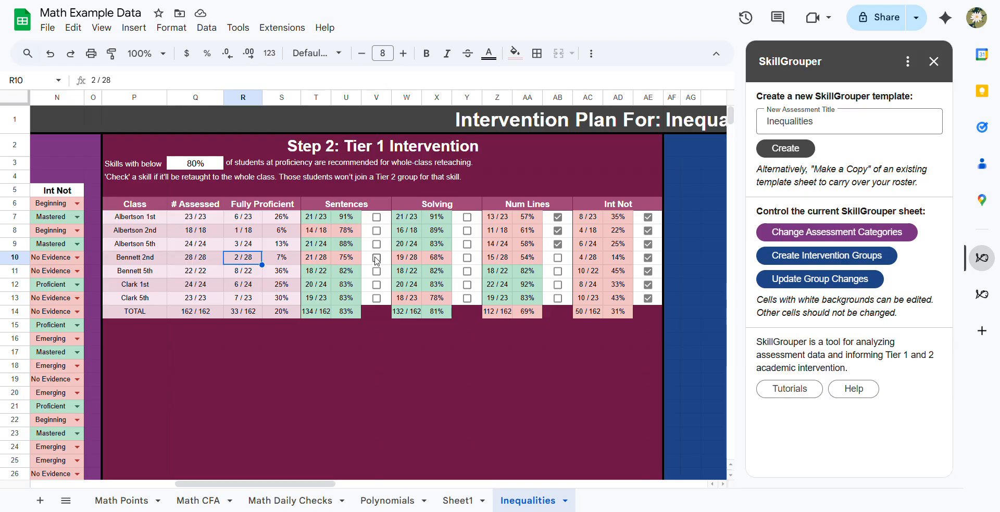
{"action": "left_click", "coordinate": [376, 258]}
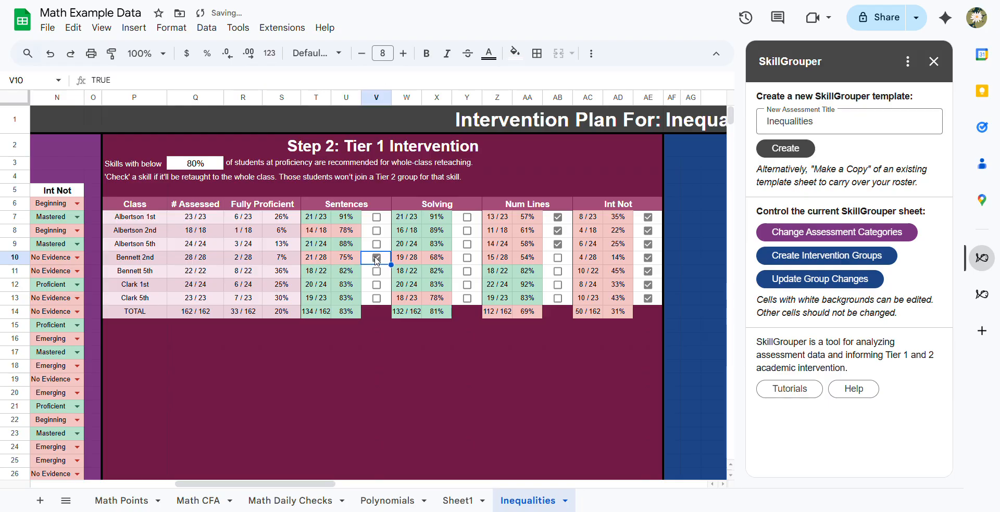
{"action": "left_click", "coordinate": [467, 257]}
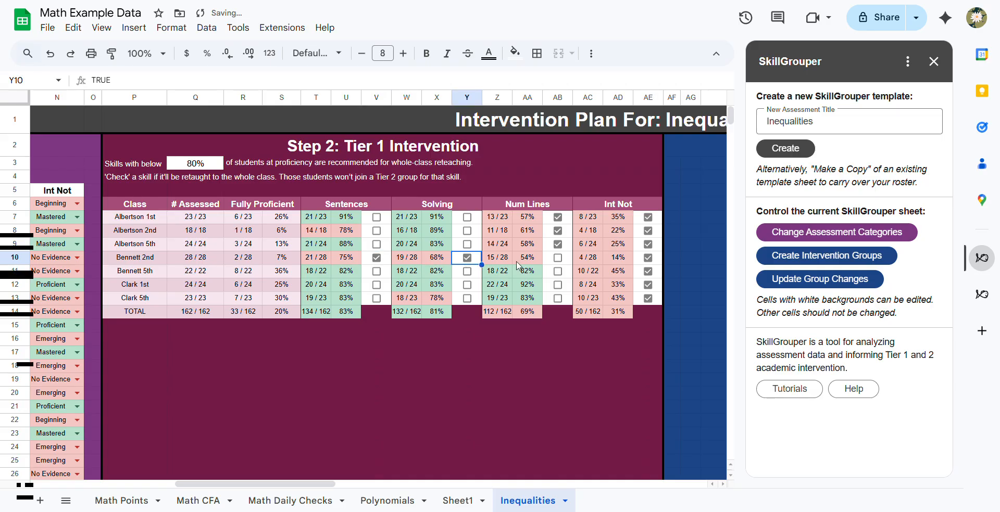
{"action": "left_click", "coordinate": [558, 258]}
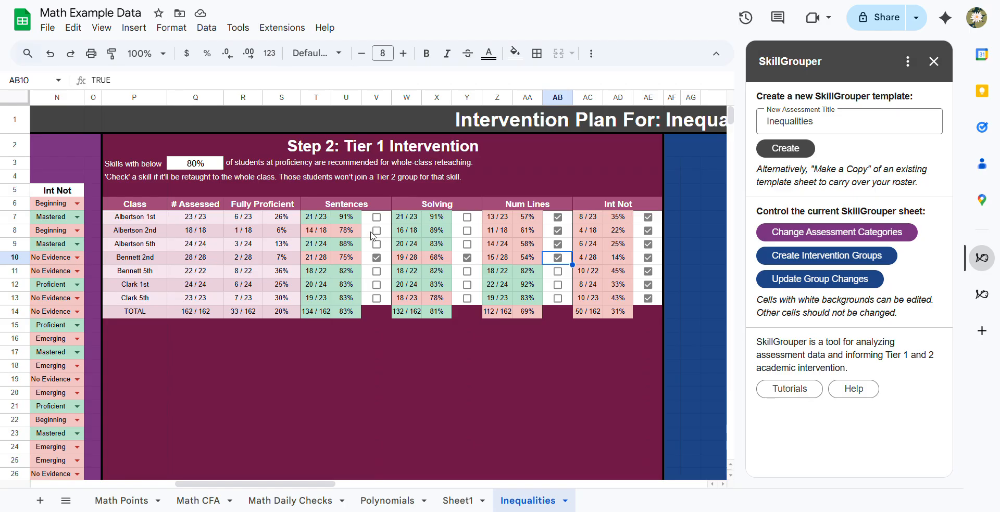
- Start creating intervention groups that share all students for flex time, with one group for the skill each student scored lowest on
{"action": "left_click", "coordinate": [351, 235]}
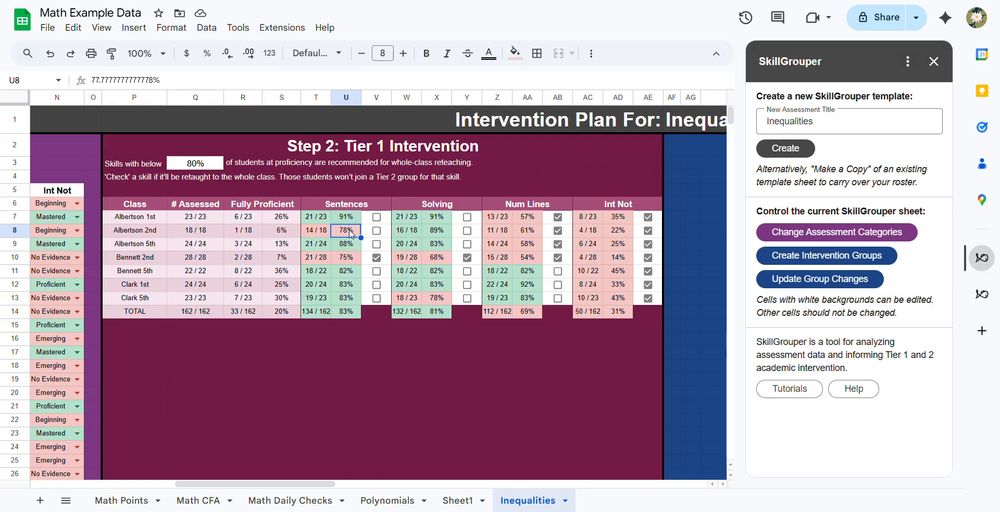
{"action": "scroll", "coordinate": [350, 234], "scroll_direction": "right", "scroll_amount": 1}
{"action": "scroll", "coordinate": [350, 234], "scroll_direction": "right", "scroll_amount": 15}
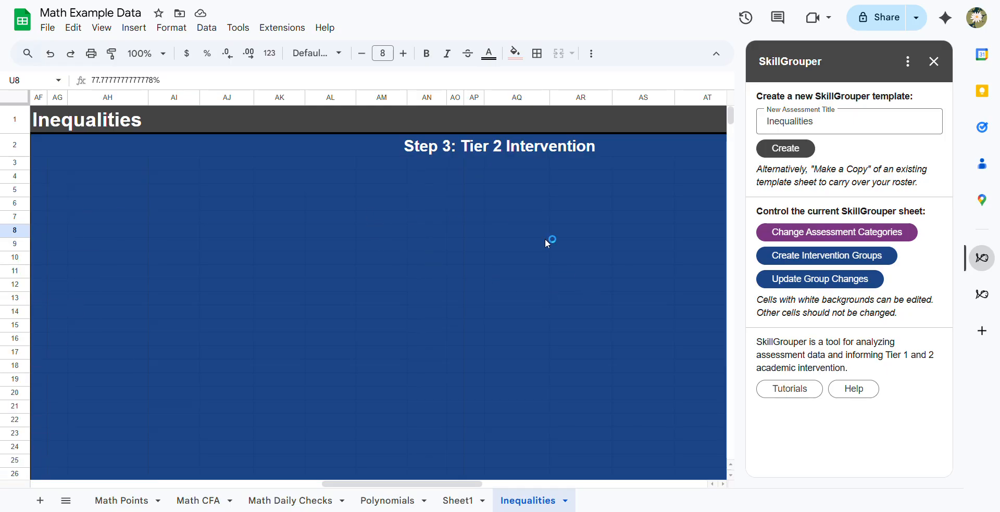
{"action": "left_click", "coordinate": [779, 267]}
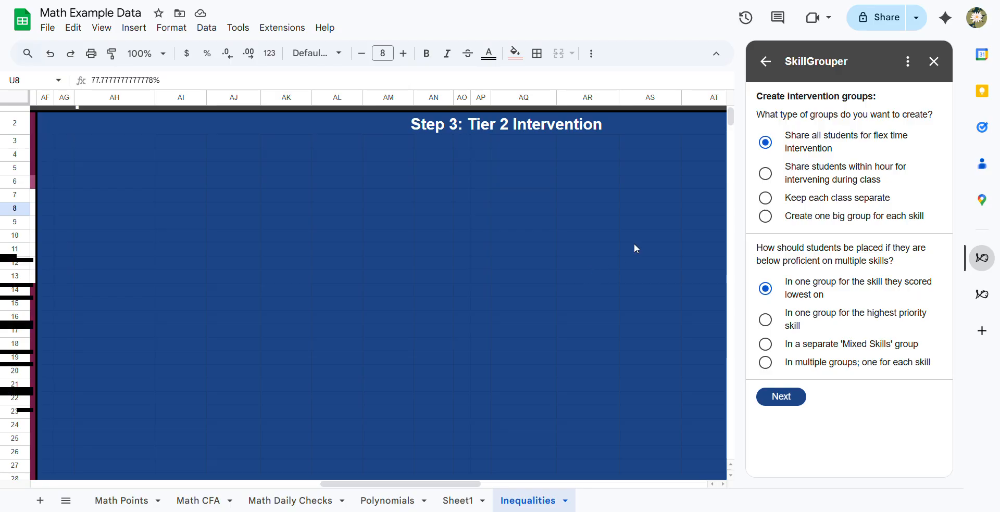
{"action": "left_click", "coordinate": [764, 146]}
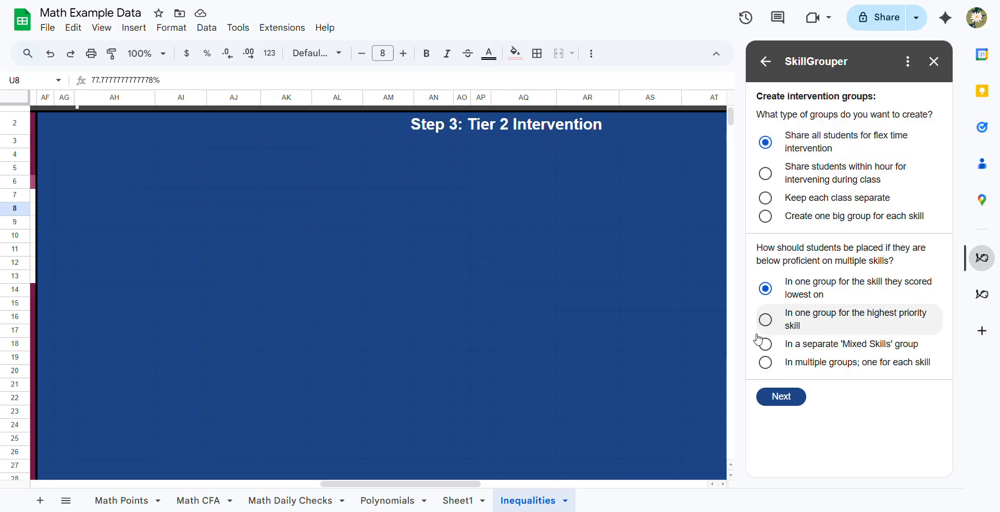
{"action": "left_click", "coordinate": [782, 398]}
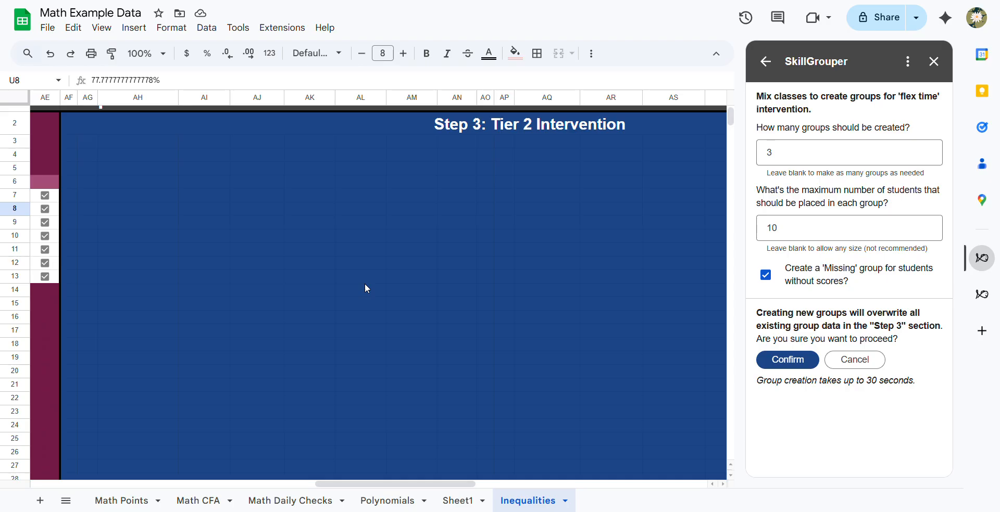
- Try 6 as the number of flex-time groups to create and restore it to 3
{"action": "scroll", "coordinate": [364, 283], "scroll_direction": "left", "scroll_amount": 10}
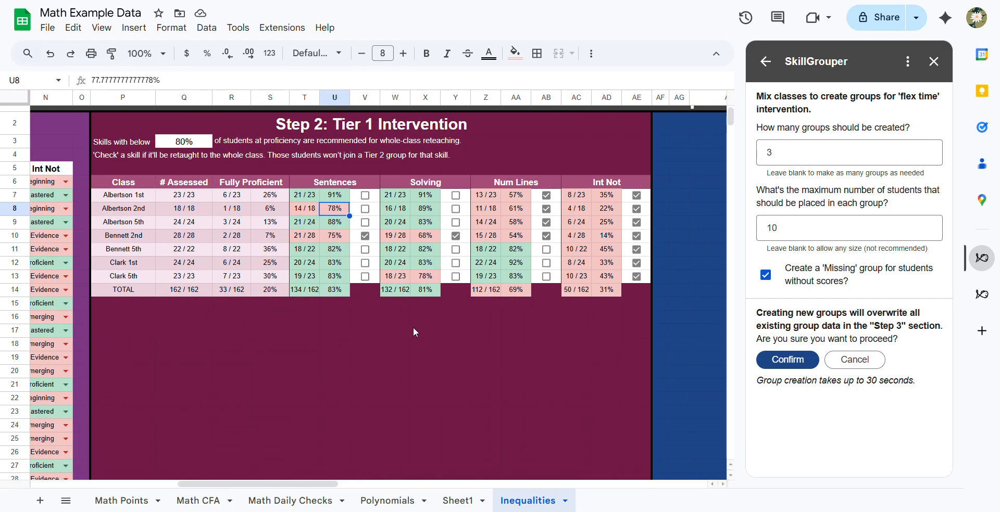
{"action": "scroll", "coordinate": [414, 327], "scroll_direction": "right", "scroll_amount": 10}
{"action": "scroll", "coordinate": [415, 332], "scroll_direction": "right", "scroll_amount": 2}
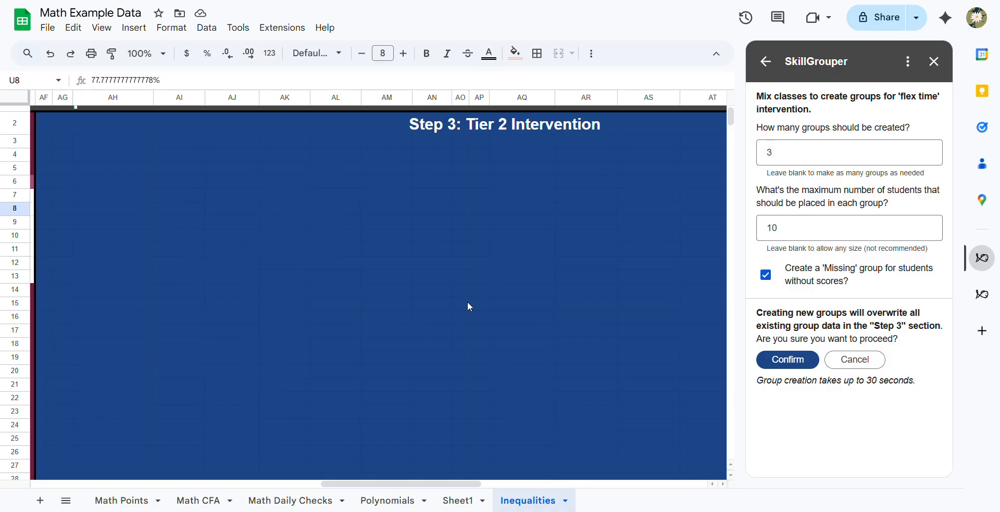
{"action": "left_click", "coordinate": [778, 157]}
{"action": "key", "text": "BackSpace"}
{"action": "type", "text": "6"}
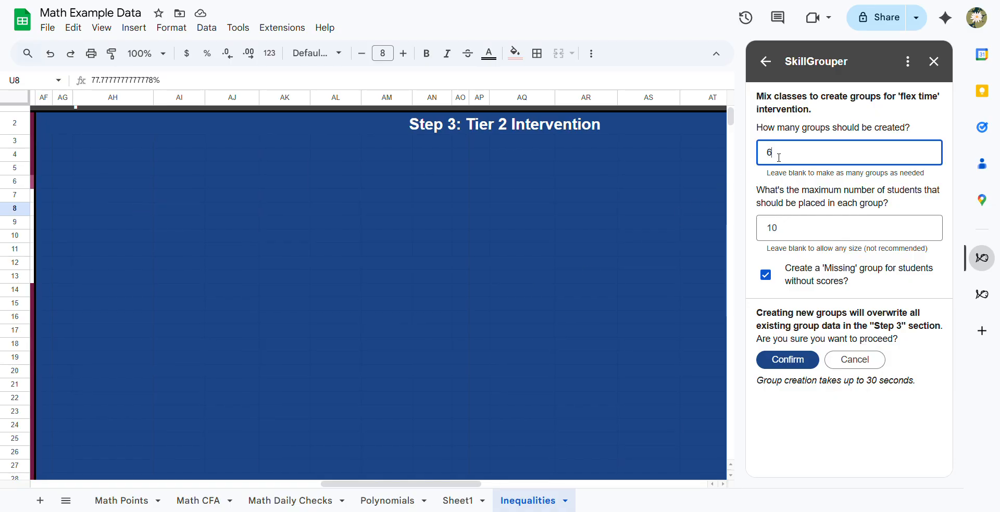
{"action": "key", "text": "BackSpace"}
{"action": "type", "text": "3"}
{"action": "left_click", "coordinate": [796, 197]}
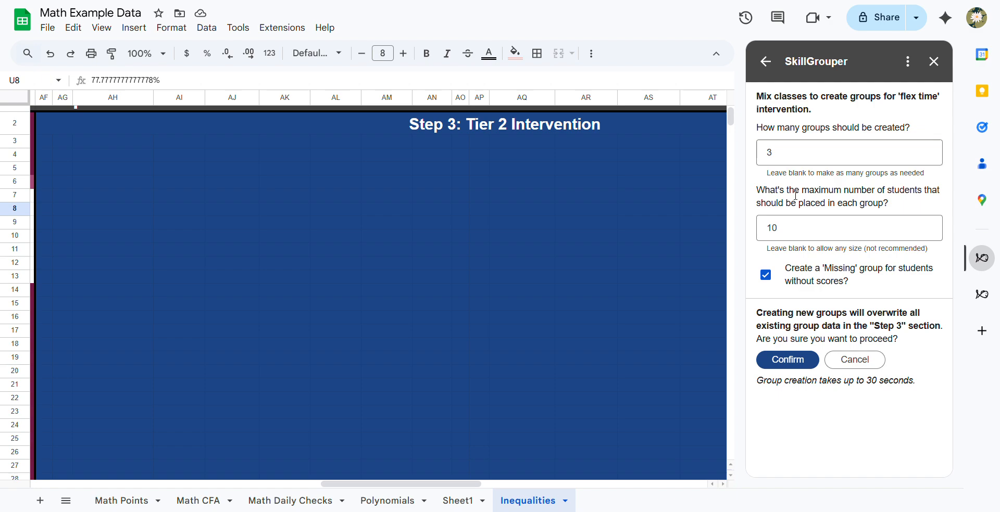
- Create three mixed-class flex-time groups with at most 10 students each and a 'Missing' group for students without scores
{"action": "left_click", "coordinate": [792, 233]}
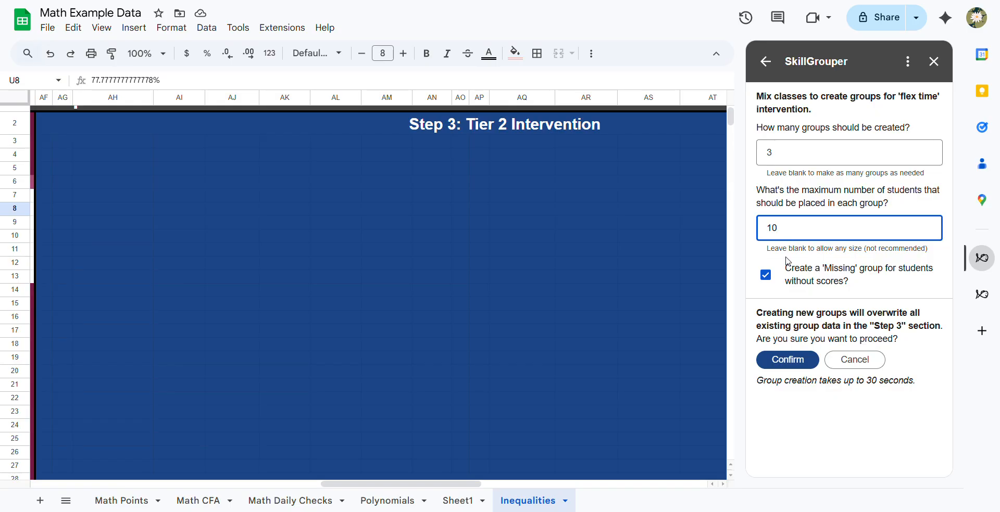
{"action": "left_click", "coordinate": [794, 283]}
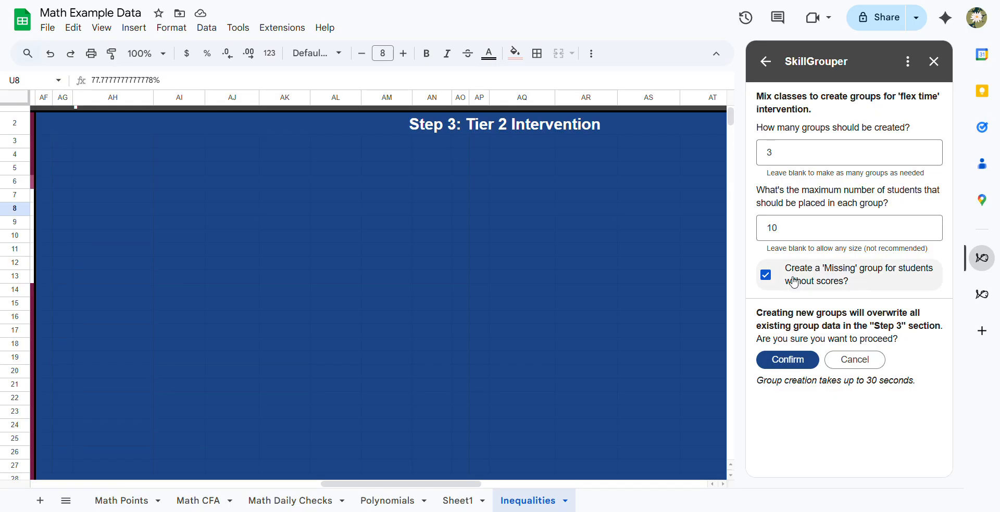
{"action": "left_click", "coordinate": [770, 281]}
{"action": "left_click", "coordinate": [787, 360]}
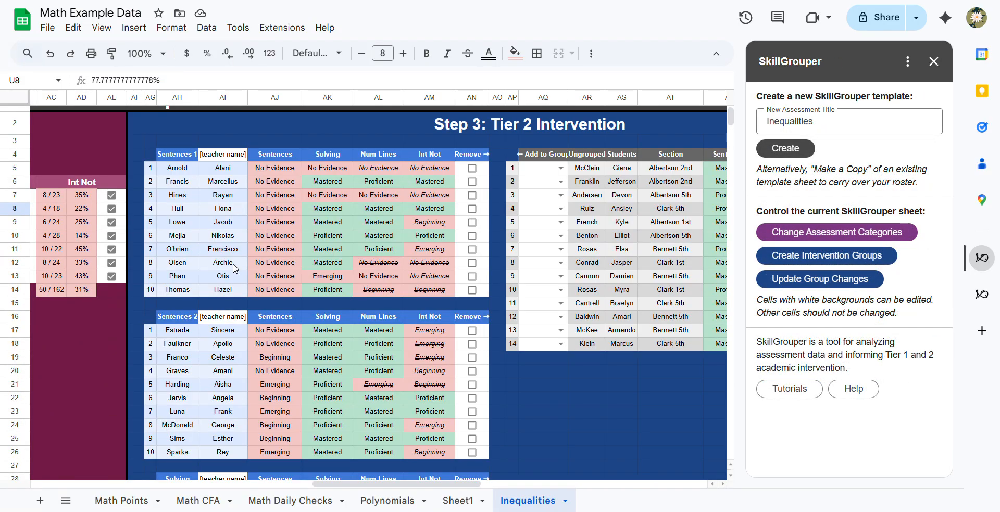
- Review the students and skill levels in the Sentences 1, Sentences 2 and Solving intervention groups
{"action": "left_click", "coordinate": [171, 159]}
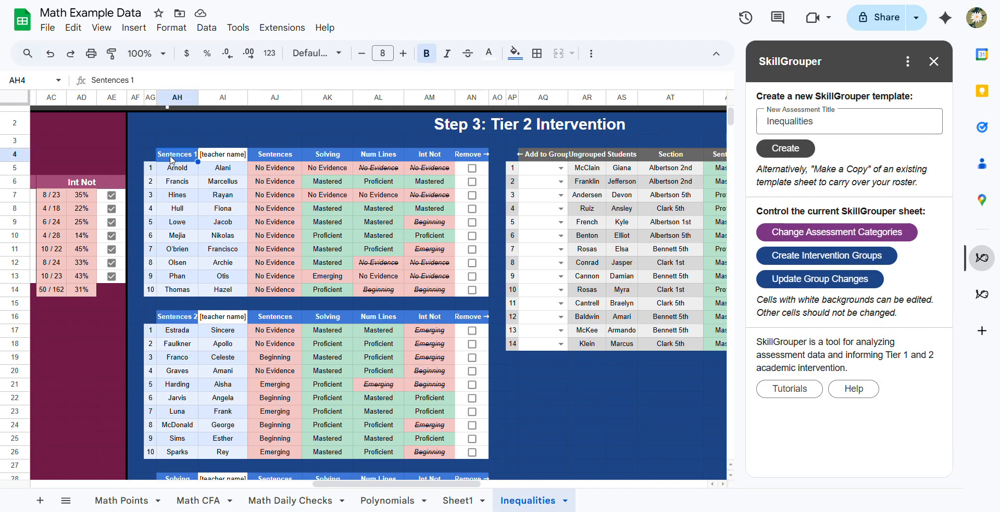
{"action": "left_click", "coordinate": [190, 320]}
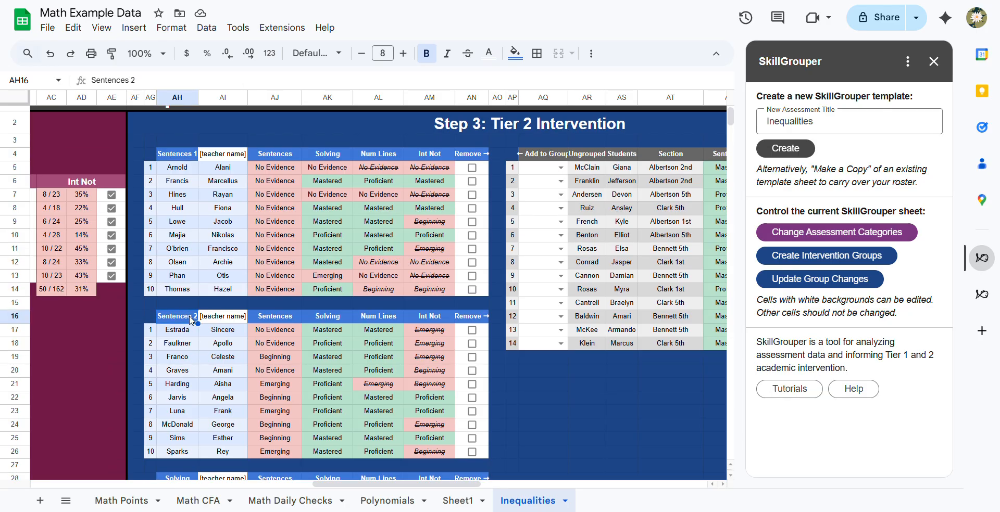
{"action": "scroll", "coordinate": [188, 313], "scroll_direction": "down", "scroll_amount": 5}
{"action": "left_click", "coordinate": [181, 289]}
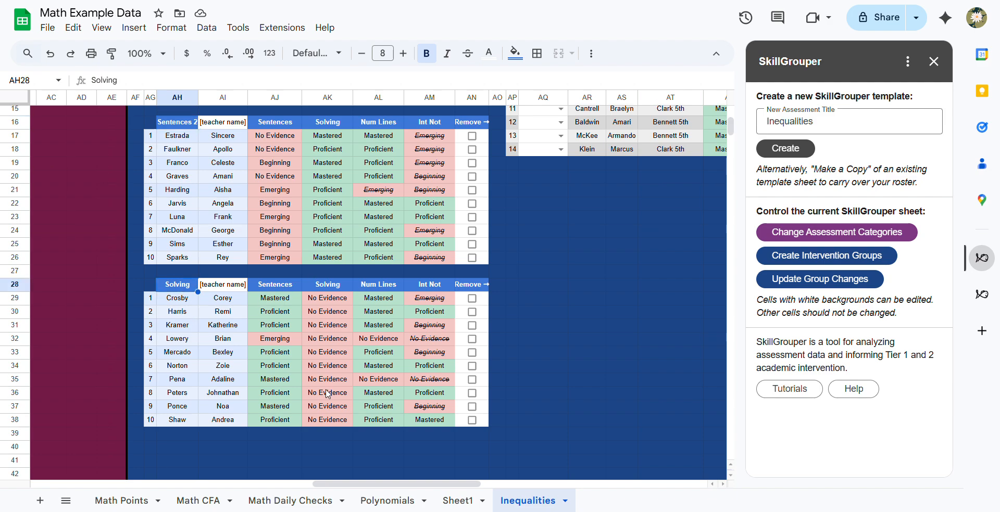
{"action": "scroll", "coordinate": [327, 394], "scroll_direction": "up", "scroll_amount": 5}
{"action": "scroll", "coordinate": [327, 394], "scroll_direction": "down", "scroll_amount": 3}
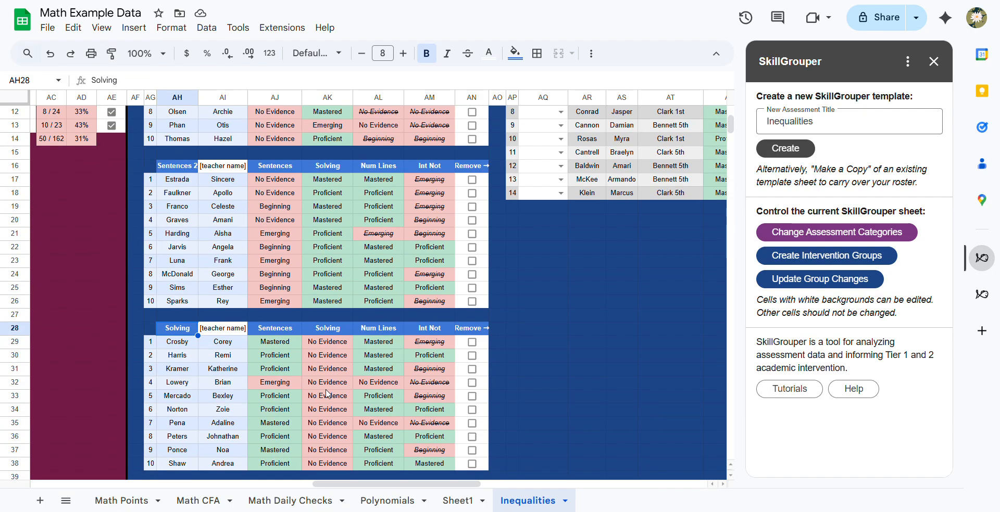
{"action": "scroll", "coordinate": [327, 394], "scroll_direction": "up", "scroll_amount": 3}
{"action": "scroll", "coordinate": [327, 394], "scroll_direction": "down", "scroll_amount": 1}
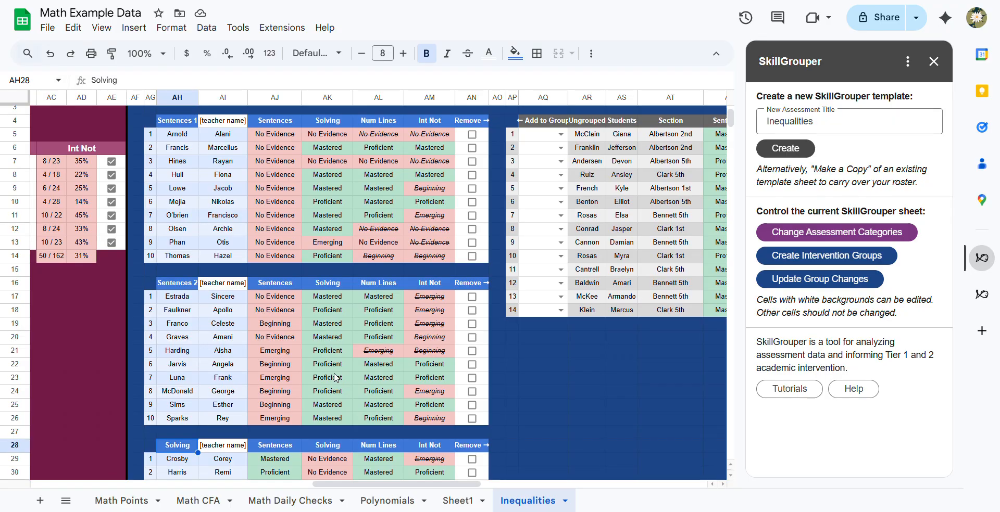
- Examine the ungrouped students list beside the Tier 2 groups, including each student's section and skill levels
{"action": "scroll", "coordinate": [333, 381], "scroll_direction": "down", "scroll_amount": 5}
{"action": "scroll", "coordinate": [333, 381], "scroll_direction": "right", "scroll_amount": 1}
{"action": "scroll", "coordinate": [333, 373], "scroll_direction": "right", "scroll_amount": 5}
{"action": "scroll", "coordinate": [334, 373], "scroll_direction": "up", "scroll_amount": 5}
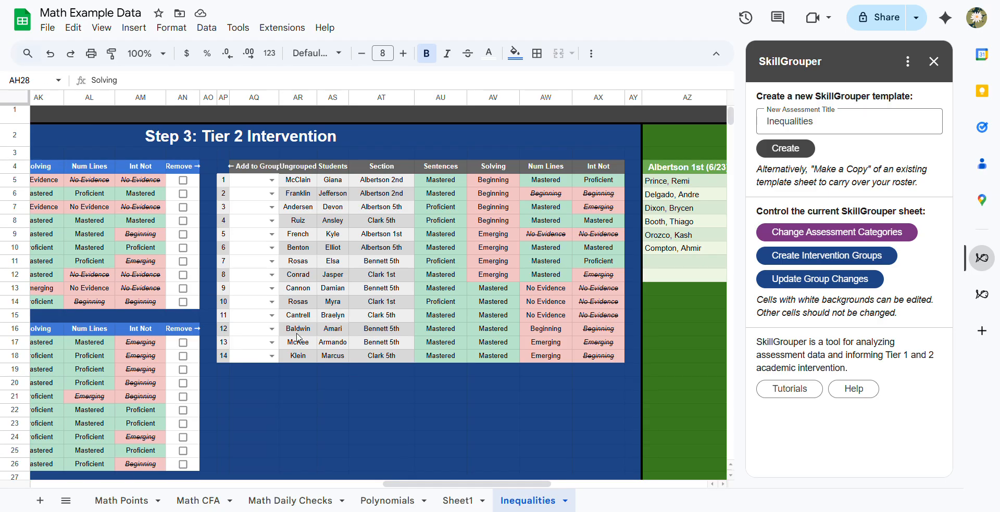
{"action": "scroll", "coordinate": [297, 338], "scroll_direction": "left", "scroll_amount": 1}
{"action": "scroll", "coordinate": [298, 337], "scroll_direction": "left", "scroll_amount": 2}
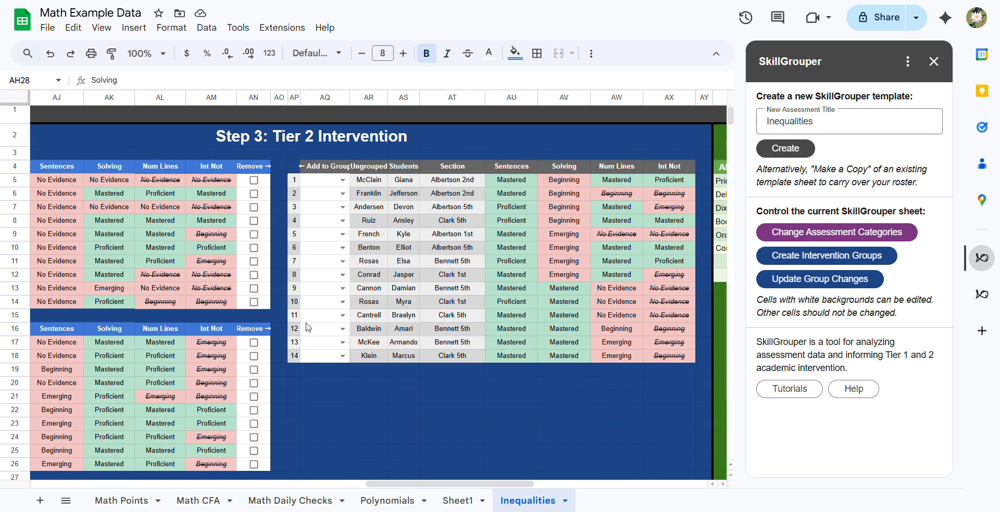
{"action": "scroll", "coordinate": [441, 291], "scroll_direction": "left", "scroll_amount": 5}
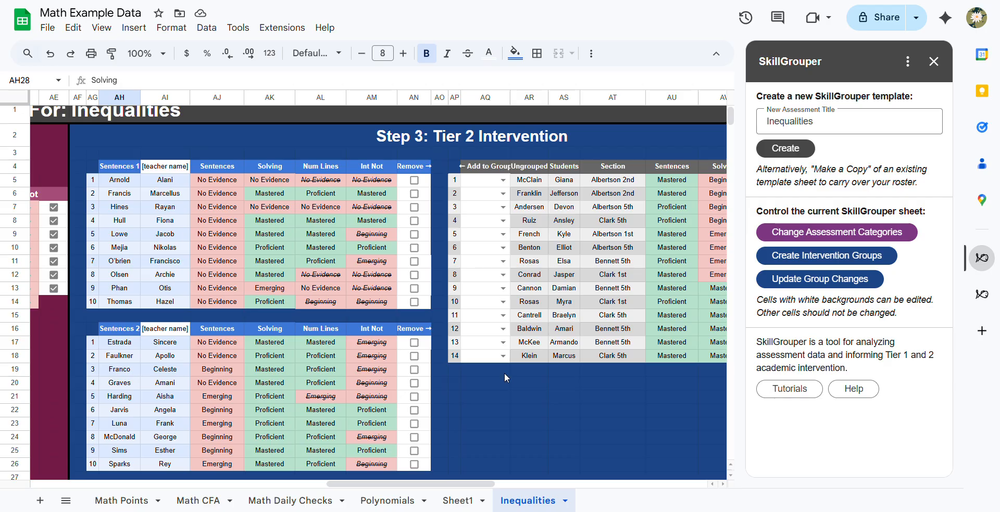
- Recreate the flex-time intervention groups with 6 groups of at most 10 students, placing students by the skill they scored lowest on
{"action": "left_click", "coordinate": [775, 261]}
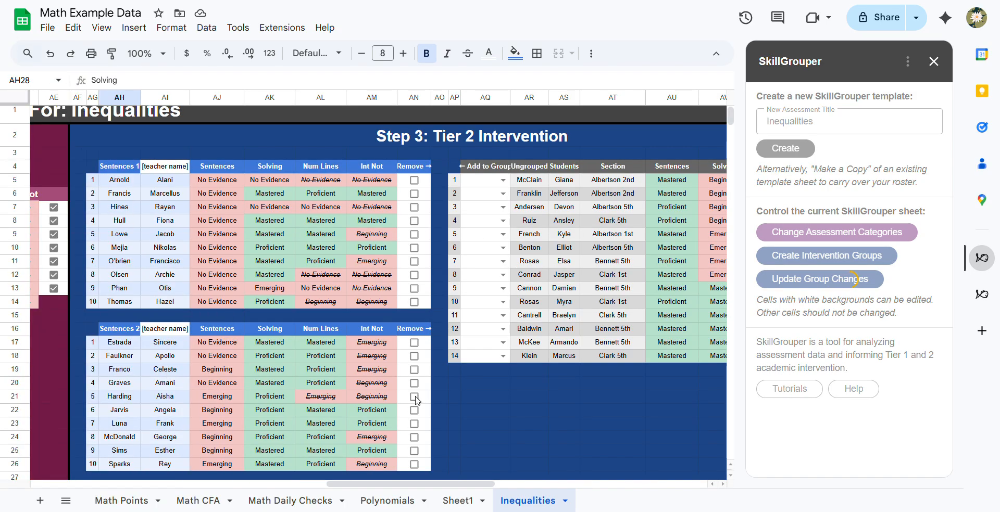
{"action": "scroll", "coordinate": [574, 289], "scroll_direction": "right", "scroll_amount": 5}
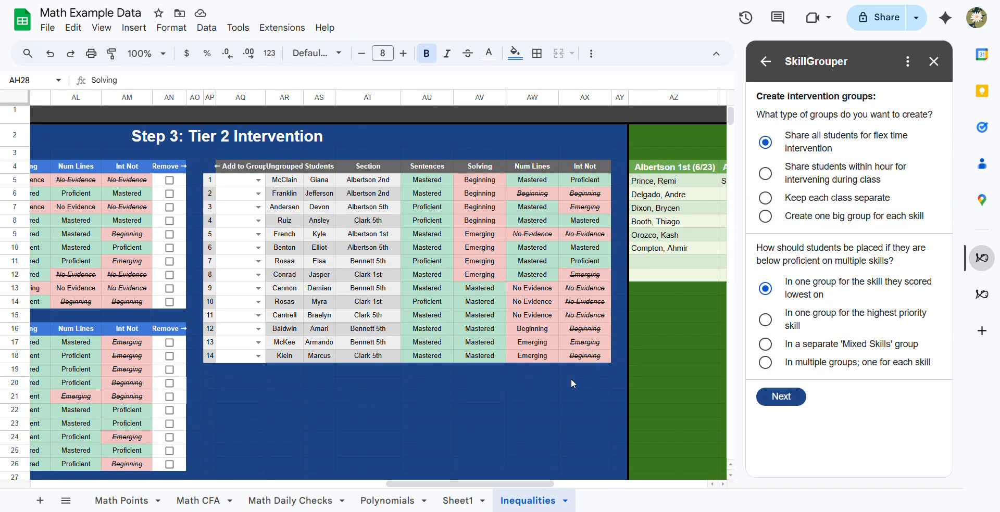
{"action": "left_click", "coordinate": [778, 398]}
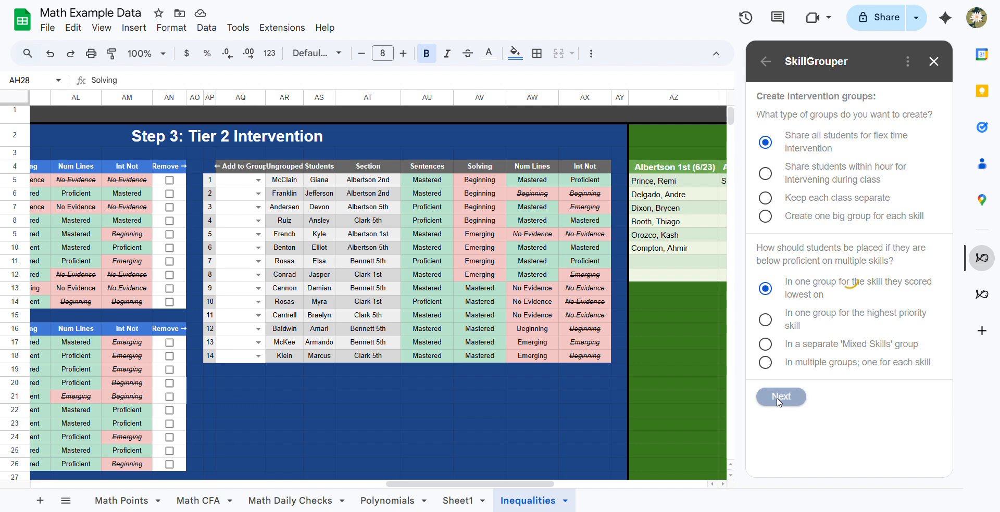
{"action": "left_click", "coordinate": [788, 152]}
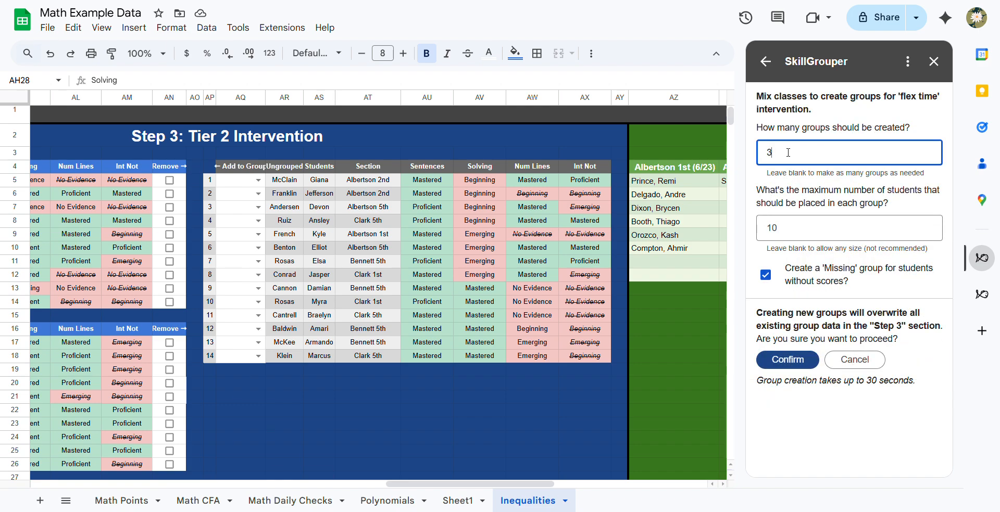
{"action": "key", "text": "BackSpace"}
{"action": "type", "text": "6"}
{"action": "left_click", "coordinate": [789, 359]}
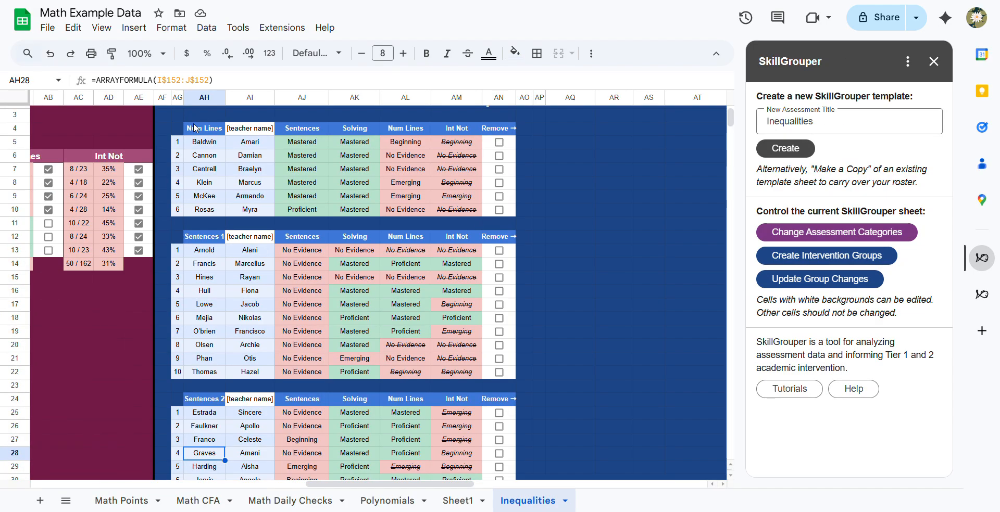
- Review the newly created Num Lines, Sentences and Solving groups and the students placed in each
{"action": "scroll", "coordinate": [195, 128], "scroll_direction": "down", "scroll_amount": 2}
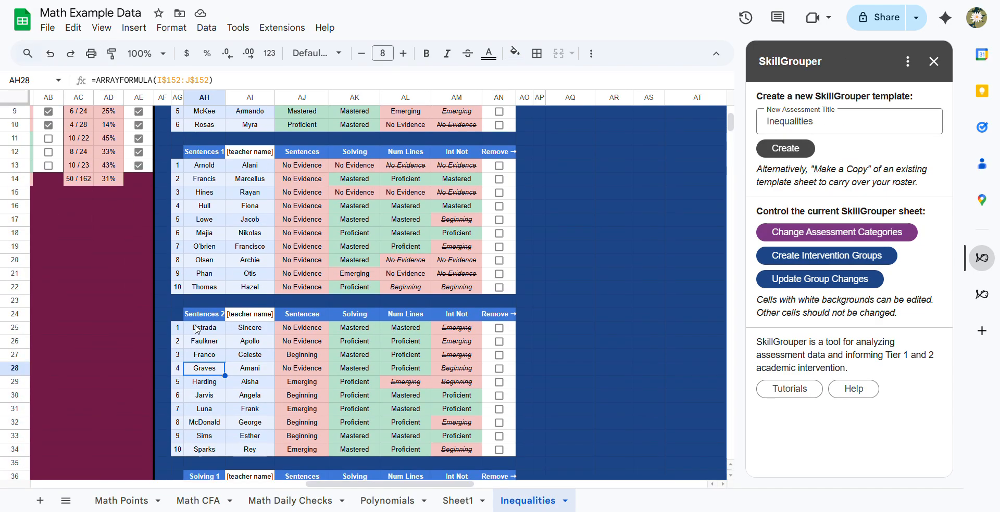
{"action": "scroll", "coordinate": [212, 304], "scroll_direction": "down", "scroll_amount": 6}
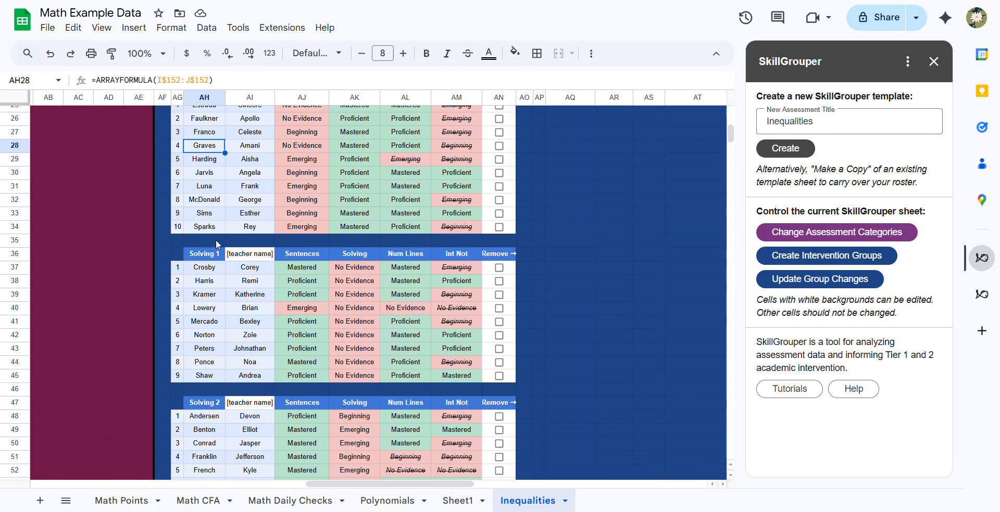
{"action": "scroll", "coordinate": [213, 258], "scroll_direction": "down", "scroll_amount": 4}
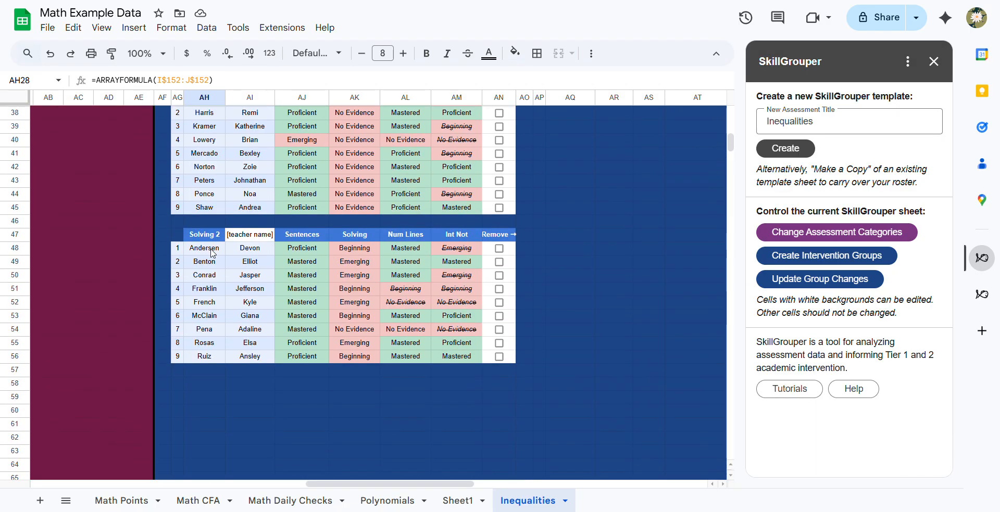
{"action": "scroll", "coordinate": [207, 237], "scroll_direction": "up", "scroll_amount": 12}
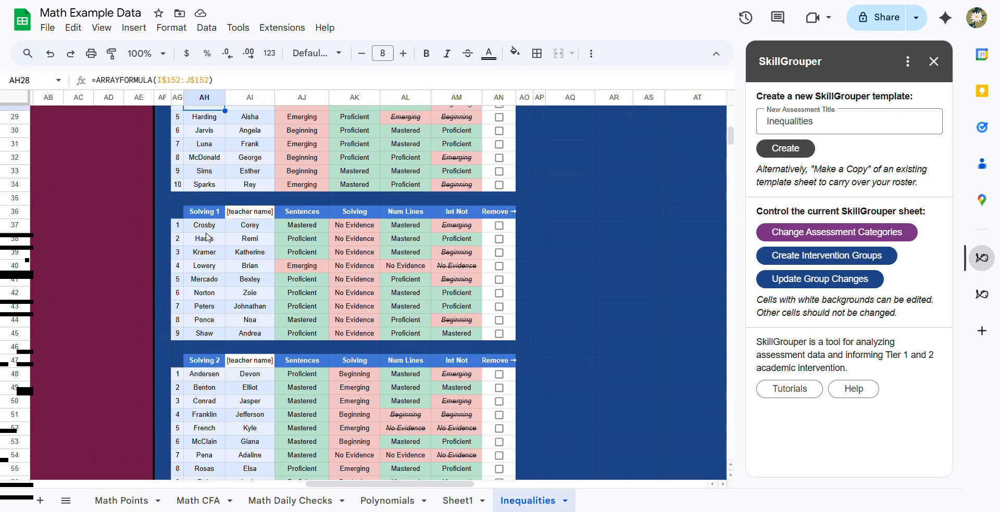
{"action": "scroll", "coordinate": [207, 238], "scroll_direction": "down", "scroll_amount": 10}
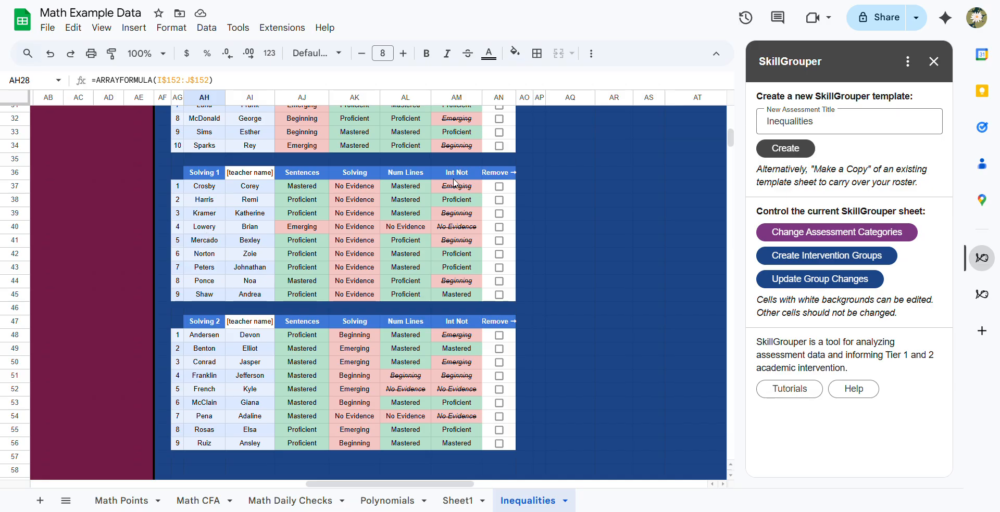
{"action": "scroll", "coordinate": [455, 183], "scroll_direction": "up", "scroll_amount": 10}
- Compare the Tier 1 results by class with the Tier 2 groups to decide which teacher should take the Num Lines group
{"action": "scroll", "coordinate": [312, 208], "scroll_direction": "left", "scroll_amount": 8}
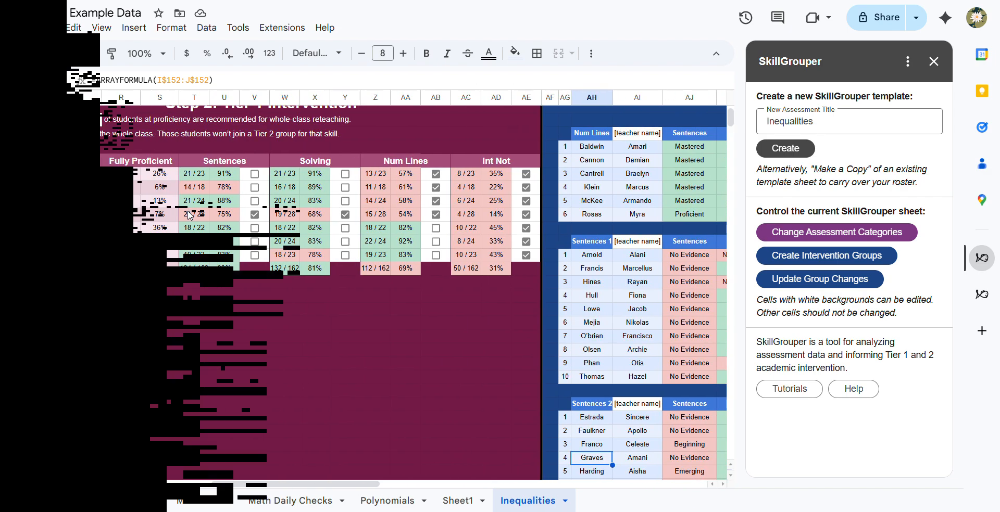
{"action": "scroll", "coordinate": [190, 215], "scroll_direction": "left", "scroll_amount": 2}
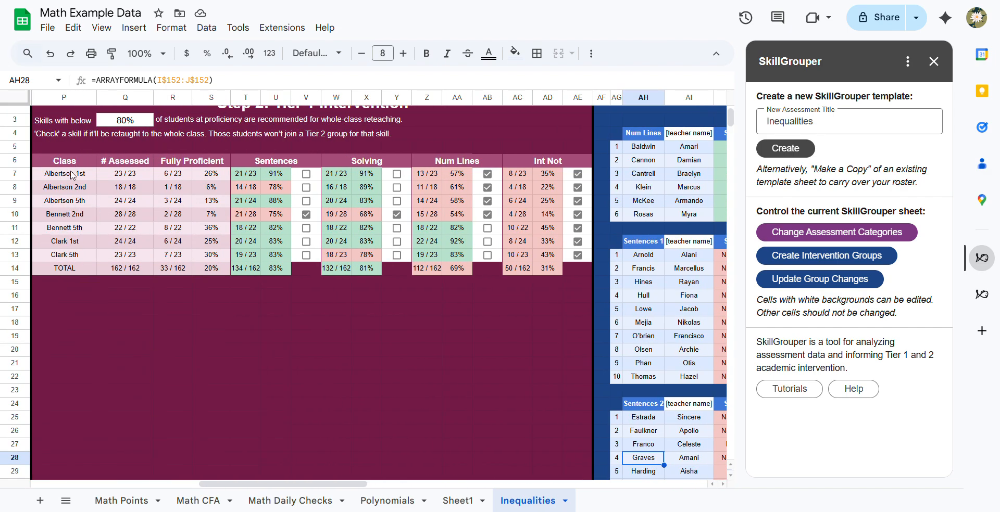
{"action": "scroll", "coordinate": [452, 233], "scroll_direction": "right", "scroll_amount": 5}
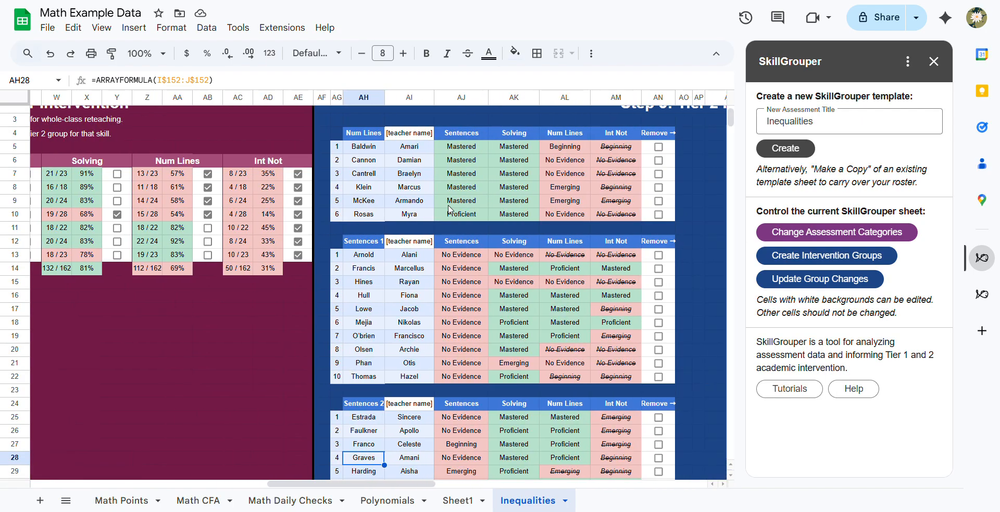
{"action": "left_click", "coordinate": [409, 136]}
{"action": "left_click", "coordinate": [407, 233]}
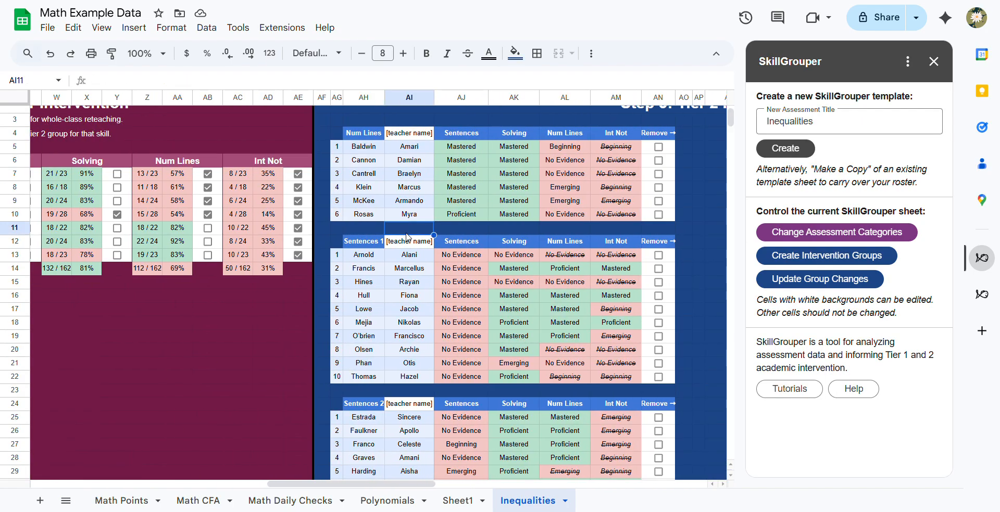
{"action": "scroll", "coordinate": [406, 233], "scroll_direction": "left", "scroll_amount": 3}
{"action": "scroll", "coordinate": [407, 238], "scroll_direction": "left", "scroll_amount": 2}
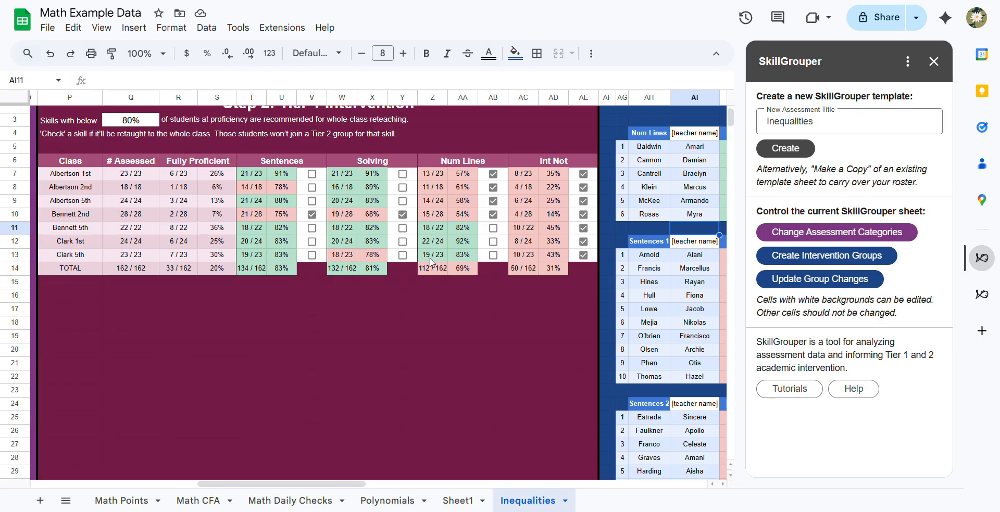
{"action": "scroll", "coordinate": [433, 261], "scroll_direction": "right", "scroll_amount": 4}
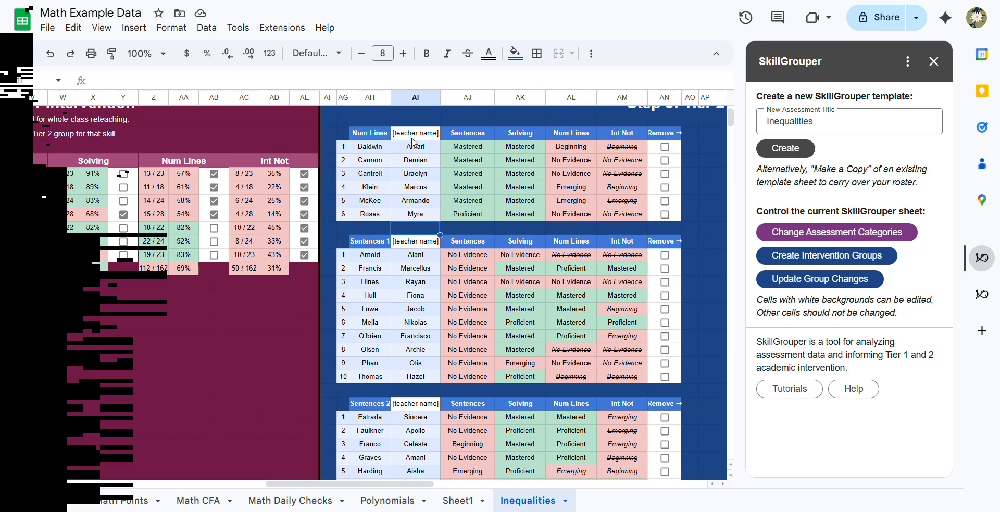
- Enter the assigned teacher's name in the Num Lines group header
{"action": "left_click", "coordinate": [412, 136]}
{"action": "type", "text": "Clark"}
{"action": "key", "text": "Return"}
{"action": "key", "text": "Up"}
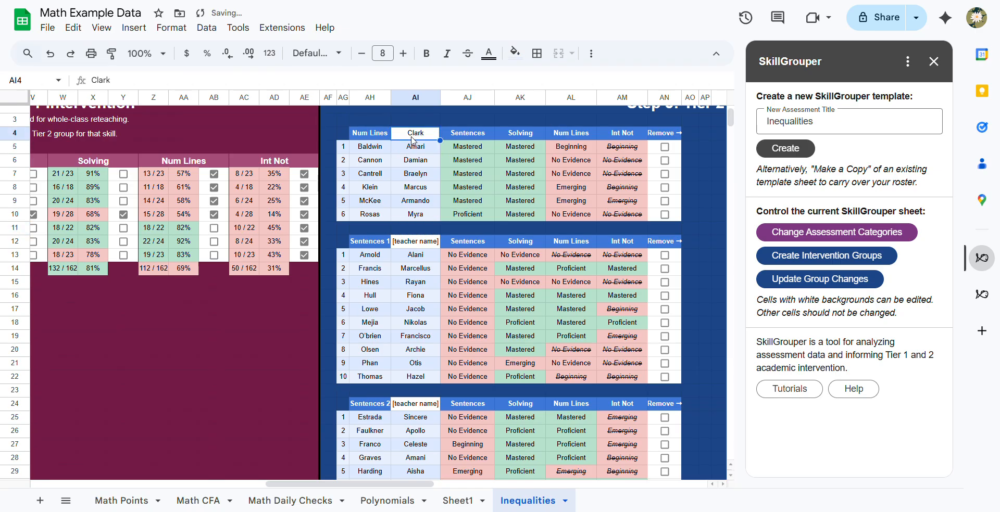
- Look over all the Tier 2 groups down to Solving 2, including their teacher name cells and skill levels
{"action": "scroll", "coordinate": [406, 250], "scroll_direction": "down", "scroll_amount": 9}
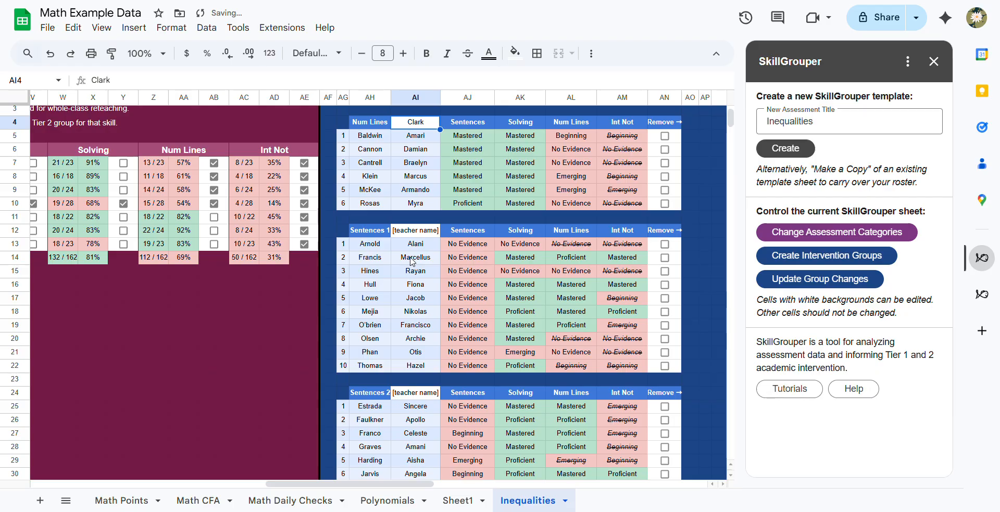
{"action": "scroll", "coordinate": [411, 261], "scroll_direction": "up", "scroll_amount": 10}
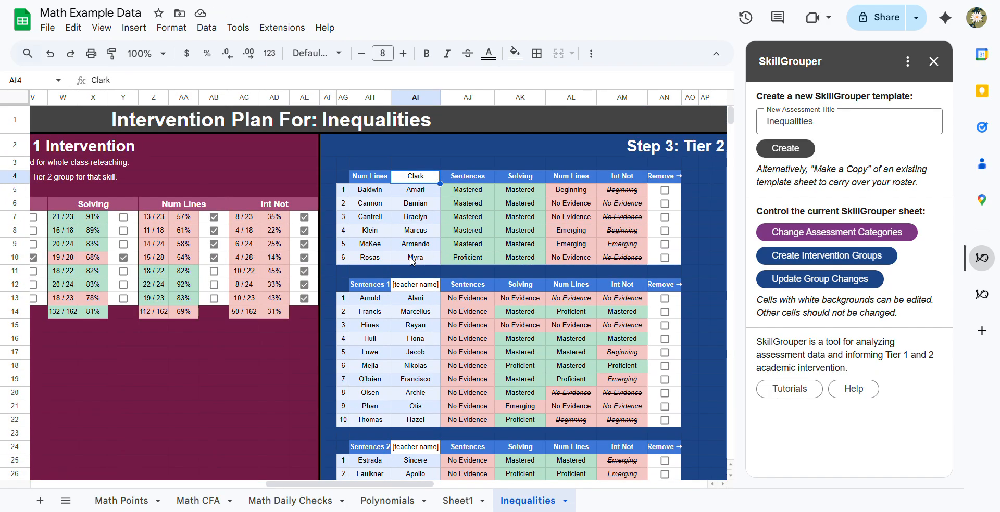
{"action": "scroll", "coordinate": [412, 261], "scroll_direction": "right", "scroll_amount": 1}
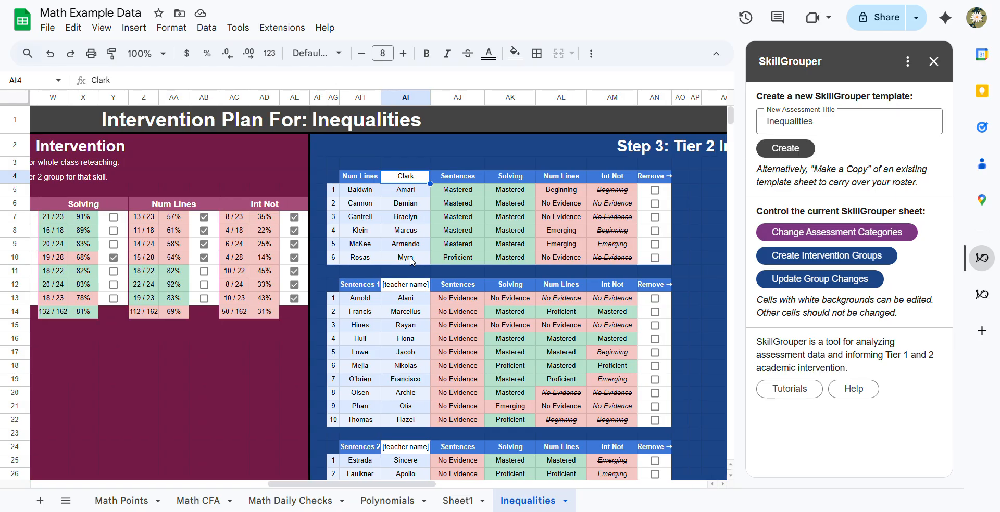
{"action": "scroll", "coordinate": [411, 262], "scroll_direction": "right", "scroll_amount": 5}
{"action": "scroll", "coordinate": [364, 276], "scroll_direction": "down", "scroll_amount": 12}
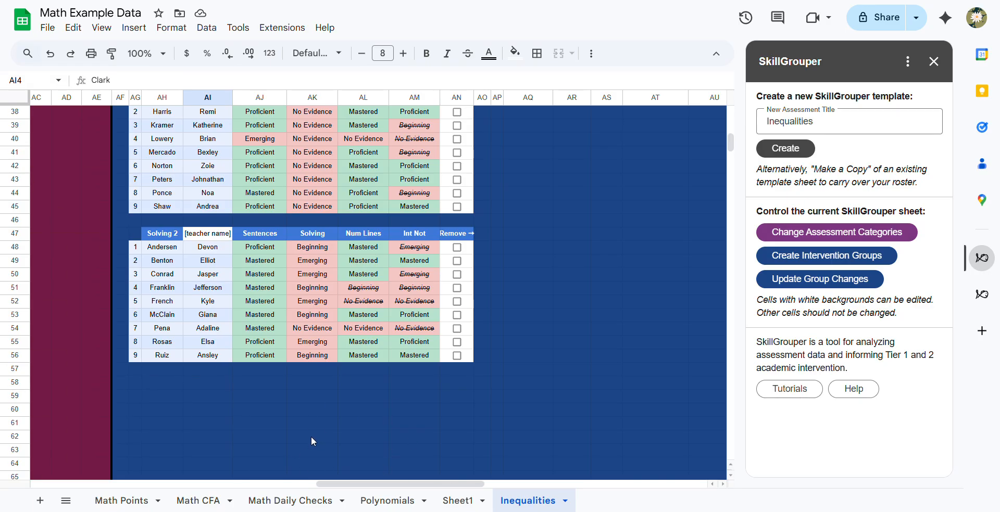
{"action": "scroll", "coordinate": [311, 437], "scroll_direction": "up", "scroll_amount": 10}
{"action": "scroll", "coordinate": [311, 437], "scroll_direction": "down", "scroll_amount": 9}
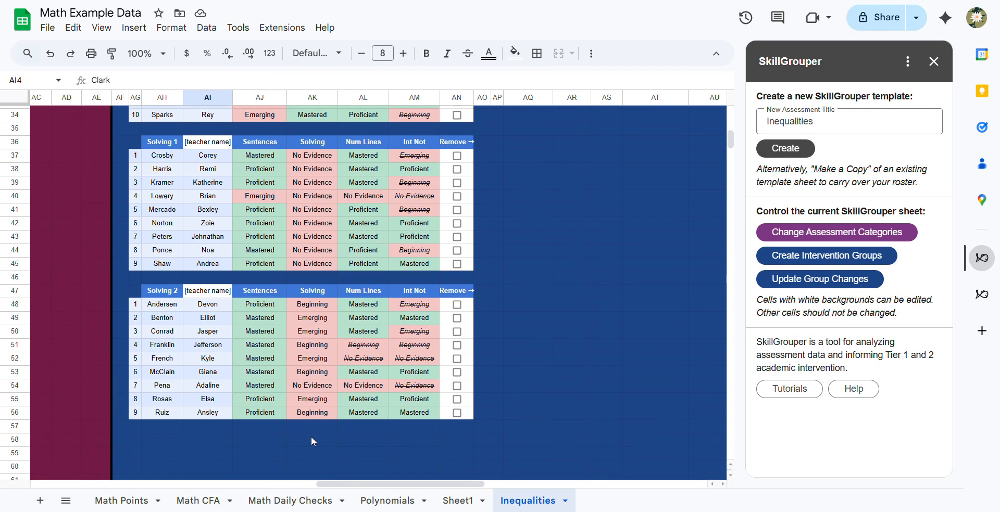
{"action": "scroll", "coordinate": [311, 440], "scroll_direction": "up", "scroll_amount": 11}
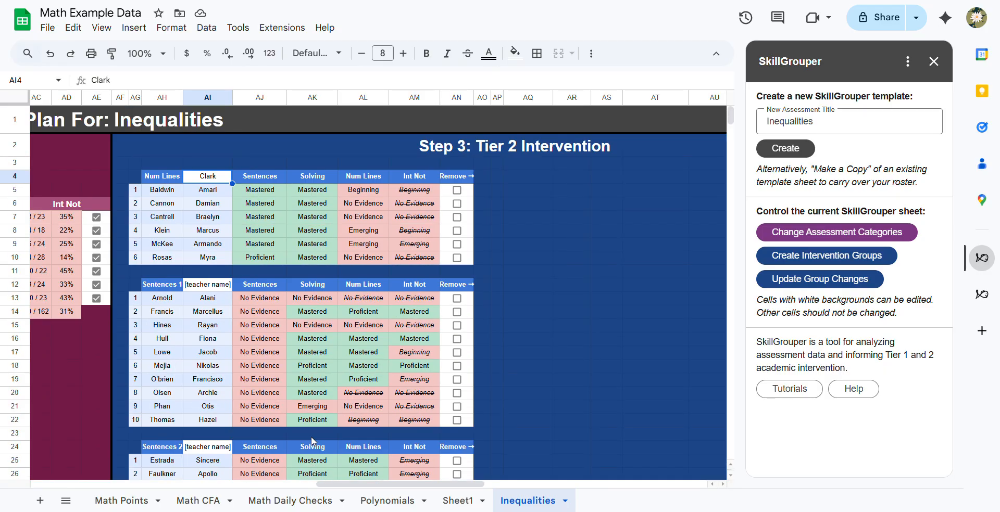
{"action": "scroll", "coordinate": [312, 441], "scroll_direction": "right", "scroll_amount": 10}
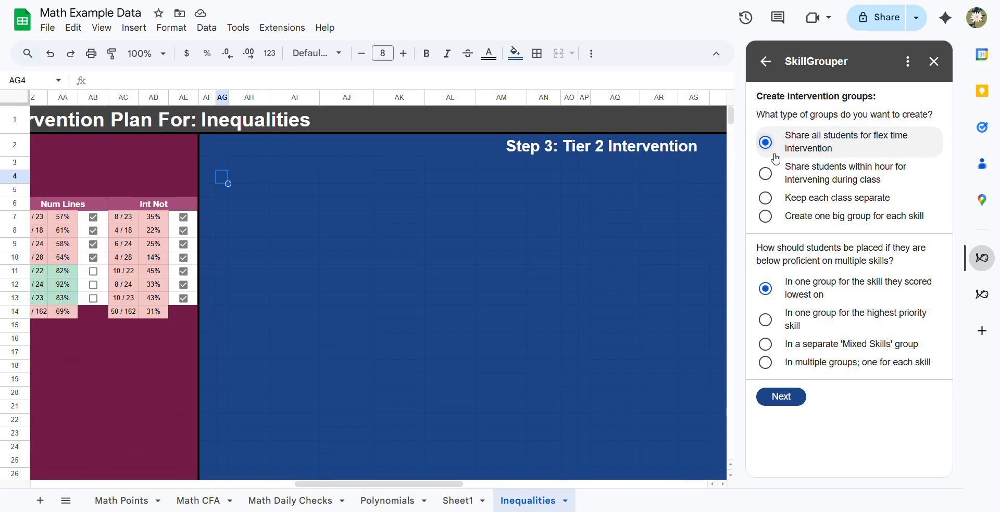
- Choose to share students within hour for intervening during class and continue to the detailed group options
{"action": "left_click", "coordinate": [765, 177]}
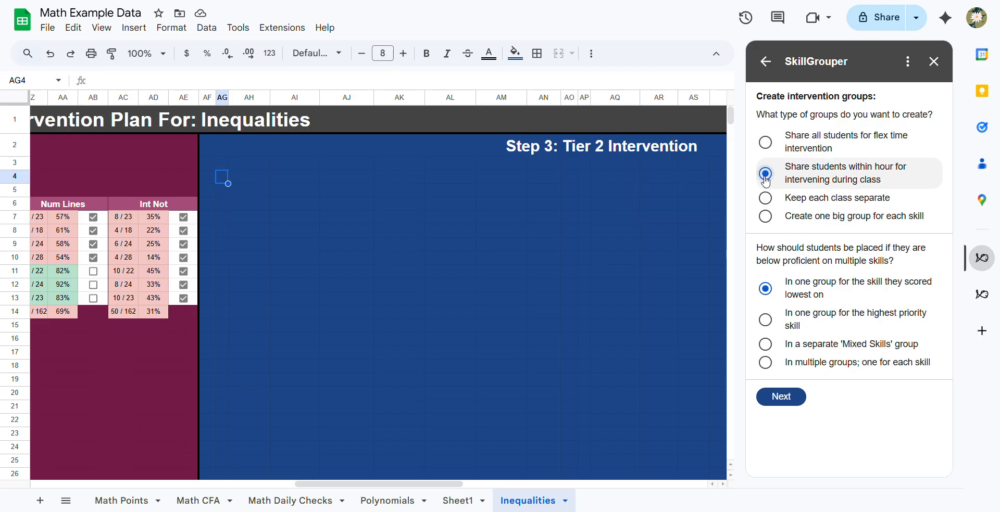
{"action": "scroll", "coordinate": [421, 361], "scroll_direction": "left", "scroll_amount": 10}
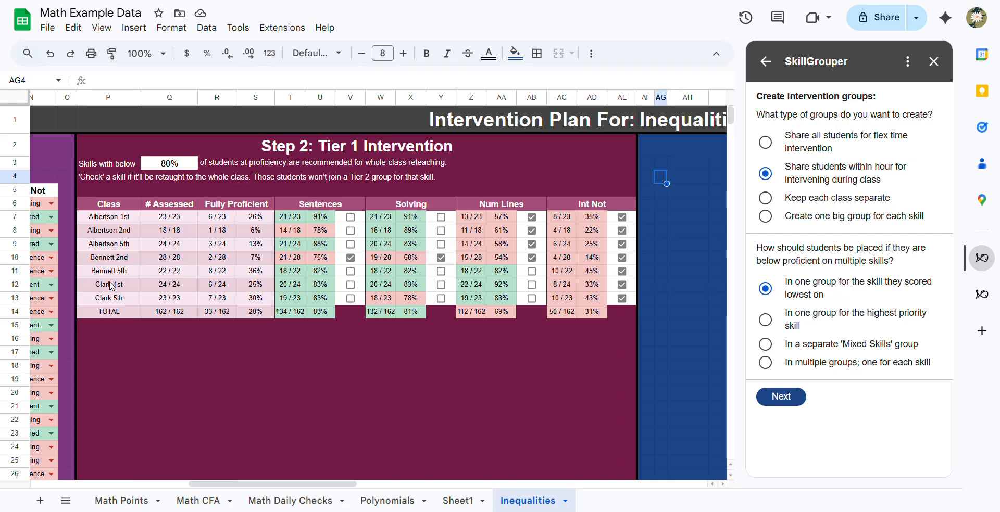
{"action": "left_click", "coordinate": [791, 400]}
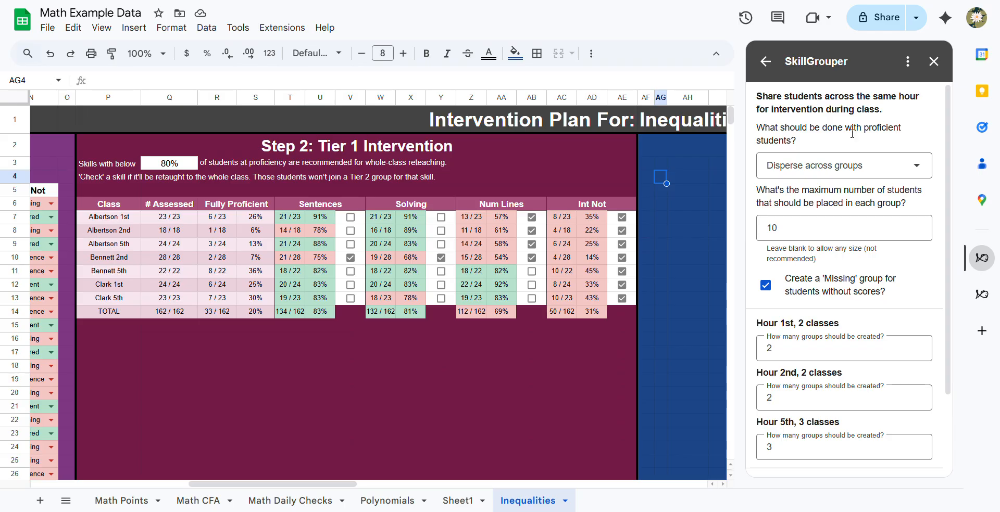
- Try omitting proficient students from groups and return the option to Disperse across groups
{"action": "left_click_drag", "start_coordinate": [756, 131], "coordinate": [810, 145]}
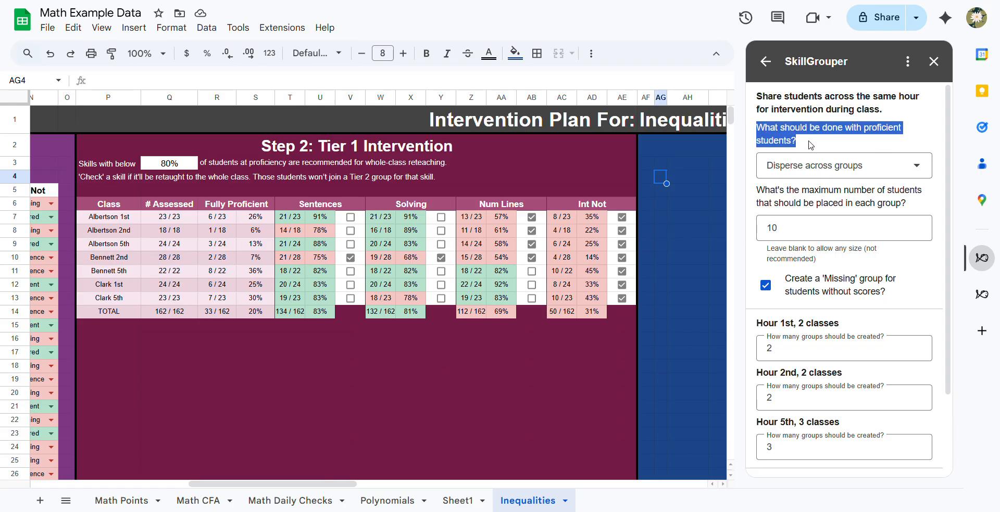
{"action": "left_click", "coordinate": [800, 171]}
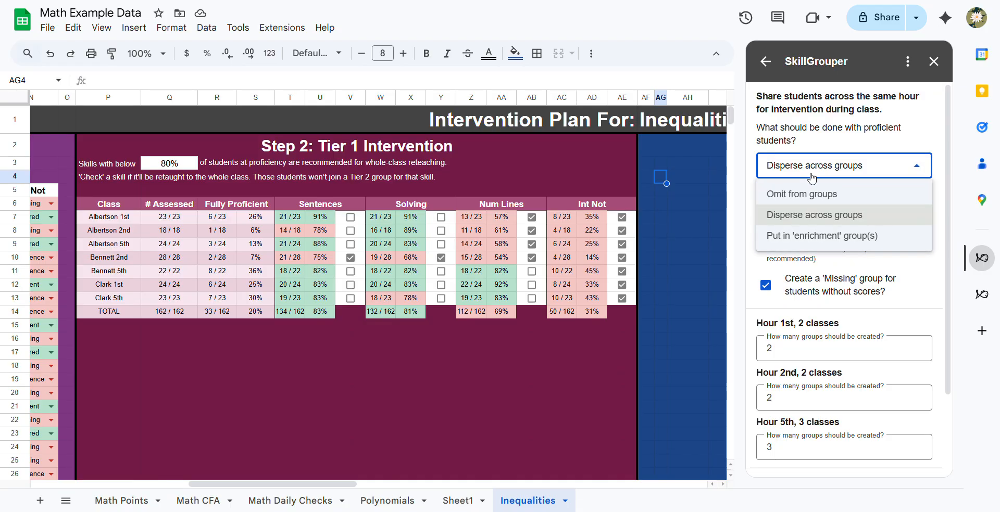
{"action": "left_click", "coordinate": [795, 195]}
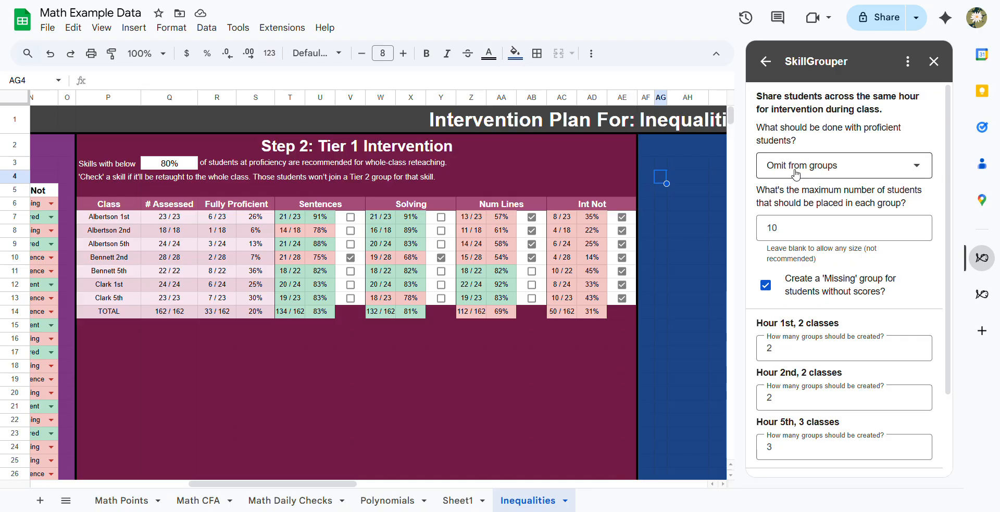
{"action": "left_click", "coordinate": [792, 177]}
{"action": "left_click", "coordinate": [805, 218]}
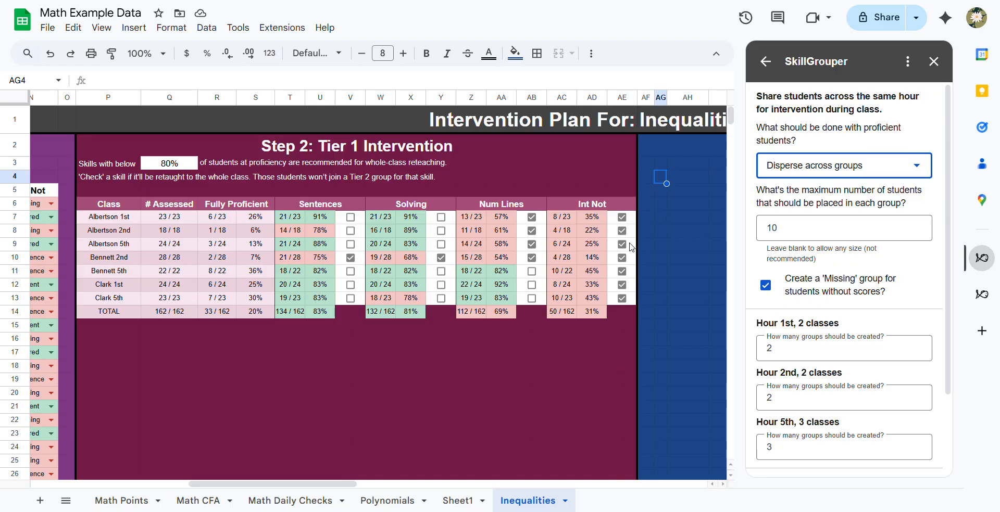
- Set the maximum number of students placed in each group to 28
{"action": "left_click", "coordinate": [794, 200]}
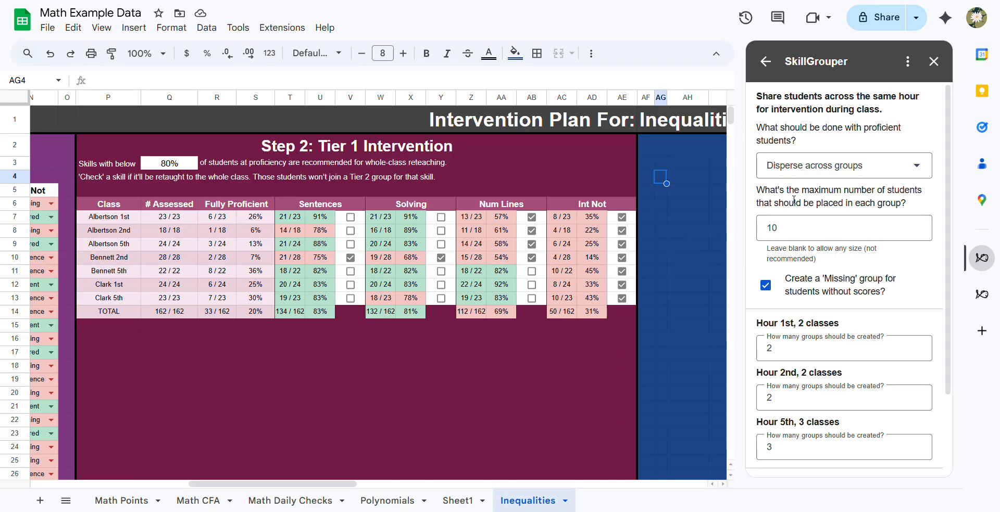
{"action": "right_click", "coordinate": [796, 203]}
{"action": "left_click", "coordinate": [804, 204]}
{"action": "left_click", "coordinate": [803, 227]}
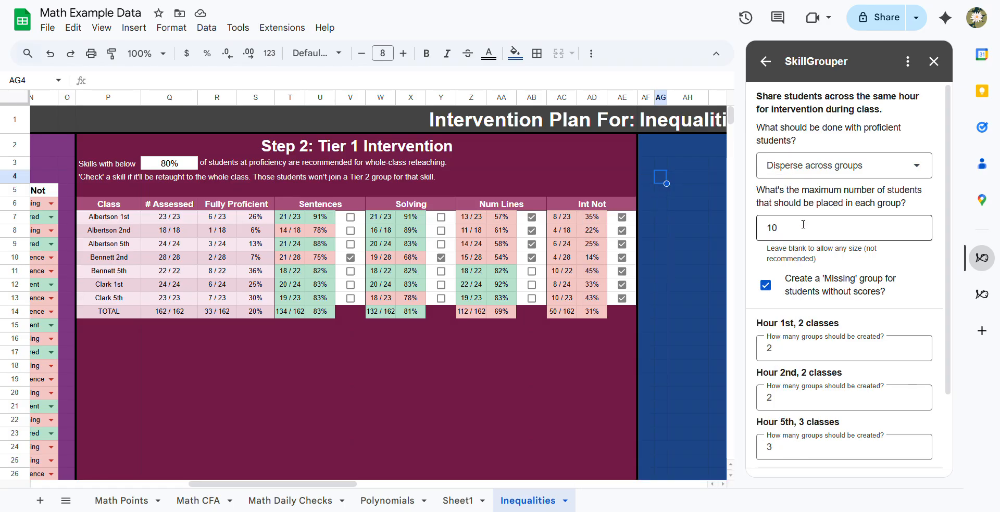
{"action": "double_click", "coordinate": [790, 226]}
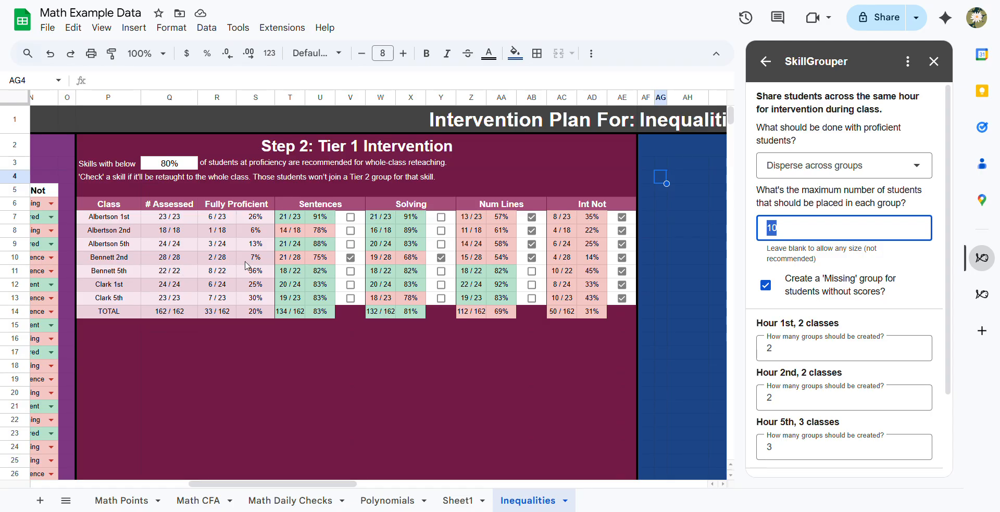
{"action": "type", "text": "28"}
- Keep 2 groups for Hour 1st, 2 for Hour 2nd and 3 for Hour 5th, and confirm creating the groups
{"action": "left_click", "coordinate": [774, 251]}
{"action": "scroll", "coordinate": [774, 251], "scroll_direction": "down", "scroll_amount": 1}
{"action": "scroll", "coordinate": [776, 252], "scroll_direction": "down", "scroll_amount": 2}
{"action": "left_click", "coordinate": [802, 254]}
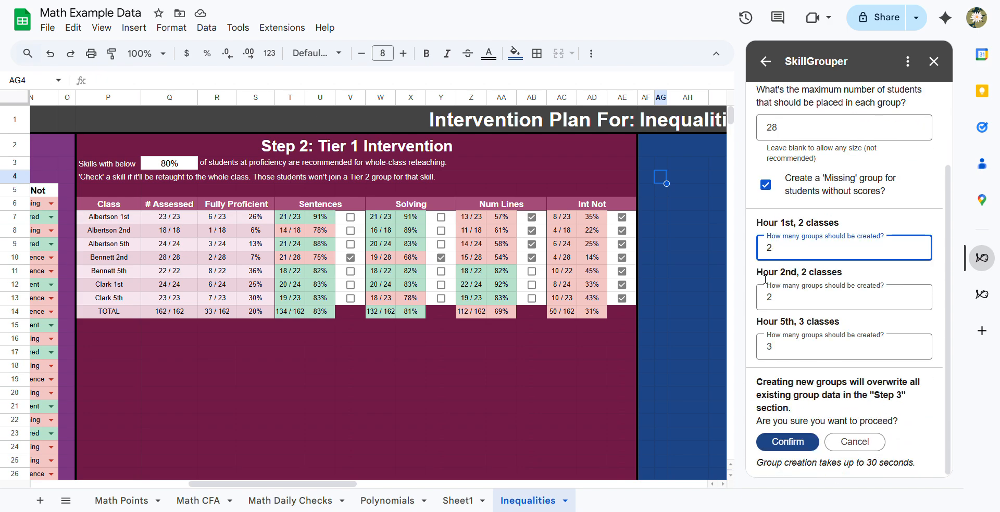
{"action": "key", "text": "Tab"}
{"action": "key", "text": "Tab"}
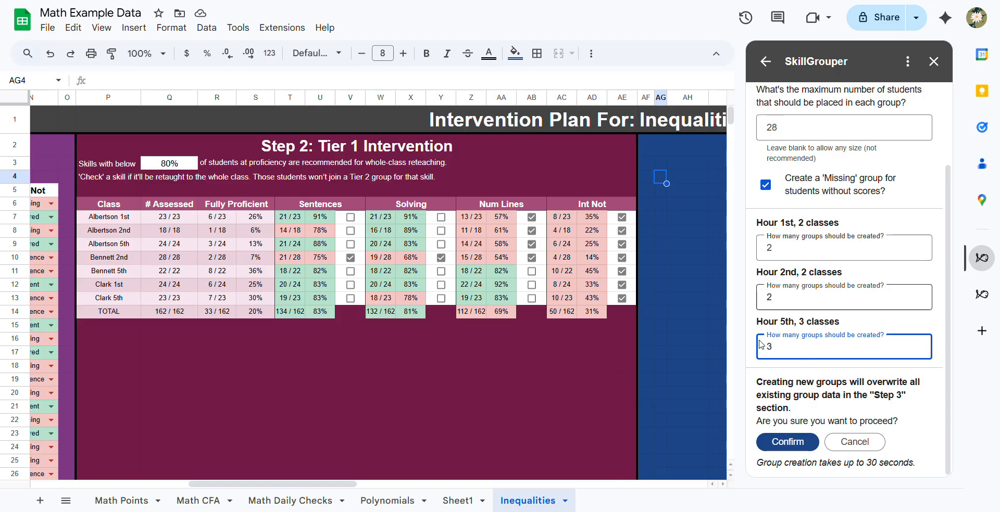
{"action": "left_click", "coordinate": [781, 447]}
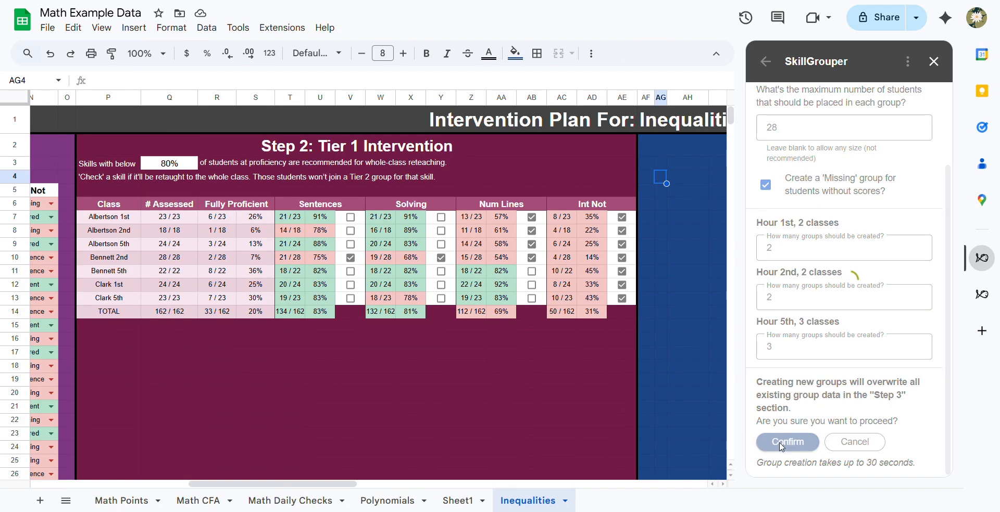
{"action": "scroll", "coordinate": [589, 352], "scroll_direction": "right", "scroll_amount": 10}
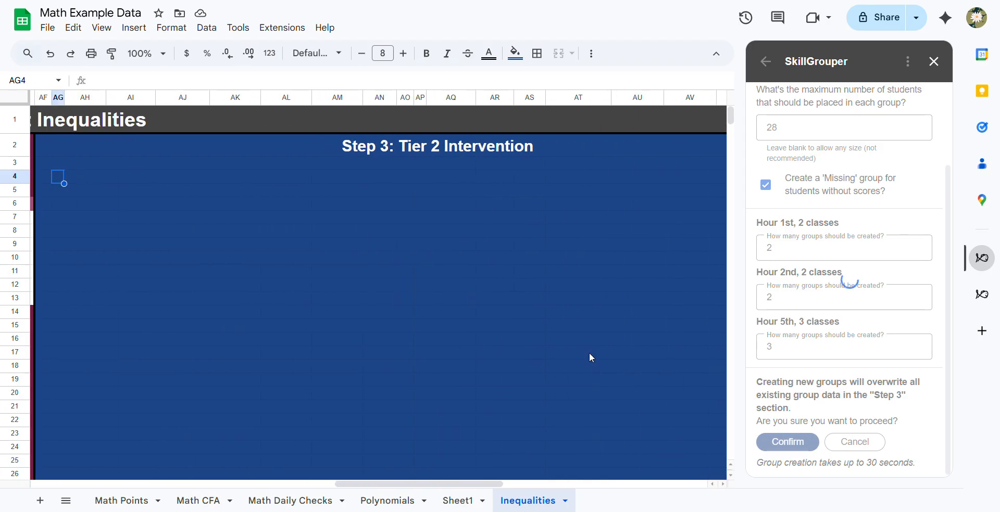
{"action": "scroll", "coordinate": [589, 352], "scroll_direction": "down", "scroll_amount": 1}
{"action": "scroll", "coordinate": [589, 352], "scroll_direction": "up", "scroll_amount": 1}
{"action": "scroll", "coordinate": [589, 352], "scroll_direction": "right", "scroll_amount": 1}
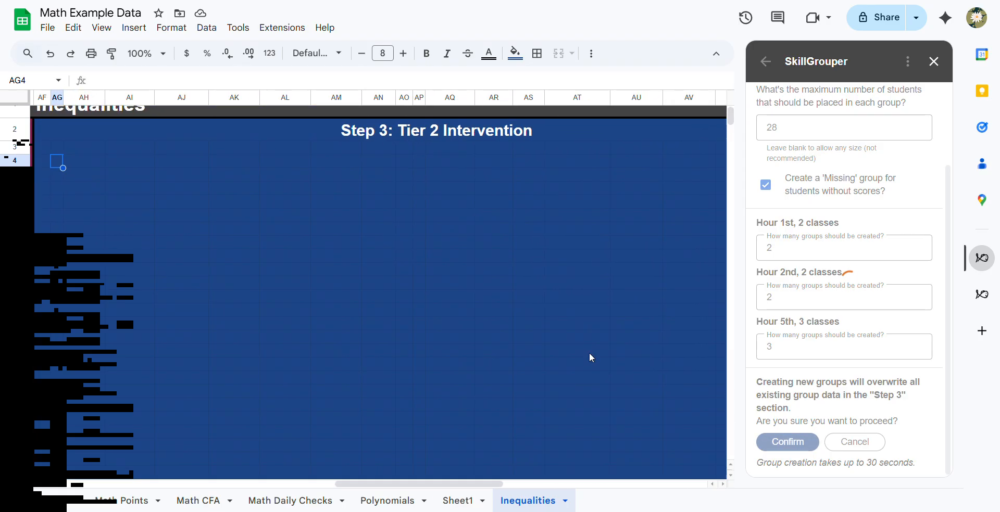
{"action": "scroll", "coordinate": [589, 352], "scroll_direction": "down", "scroll_amount": 1}
{"action": "scroll", "coordinate": [588, 352], "scroll_direction": "right", "scroll_amount": 1}
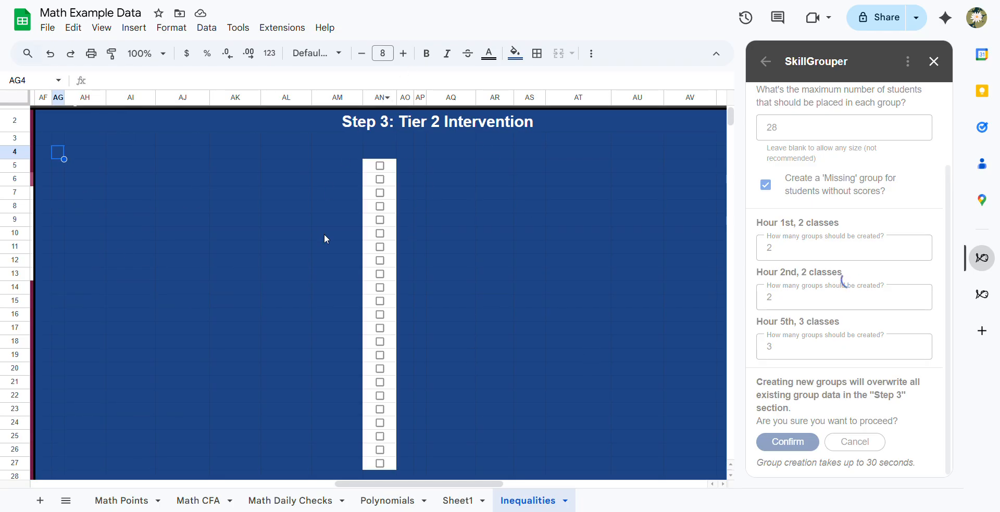
- Review the new within-hour Tier 2 groups for the 1st, 2nd and 5th hours, checking their skills and student placements
{"action": "scroll", "coordinate": [325, 237], "scroll_direction": "left", "scroll_amount": 2}
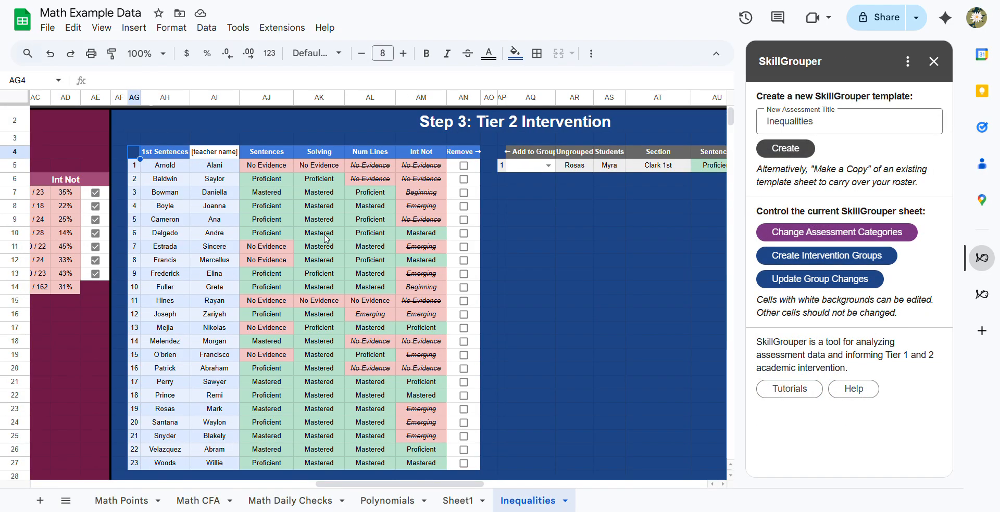
{"action": "scroll", "coordinate": [324, 238], "scroll_direction": "down", "scroll_amount": 4}
{"action": "scroll", "coordinate": [324, 239], "scroll_direction": "down", "scroll_amount": 3}
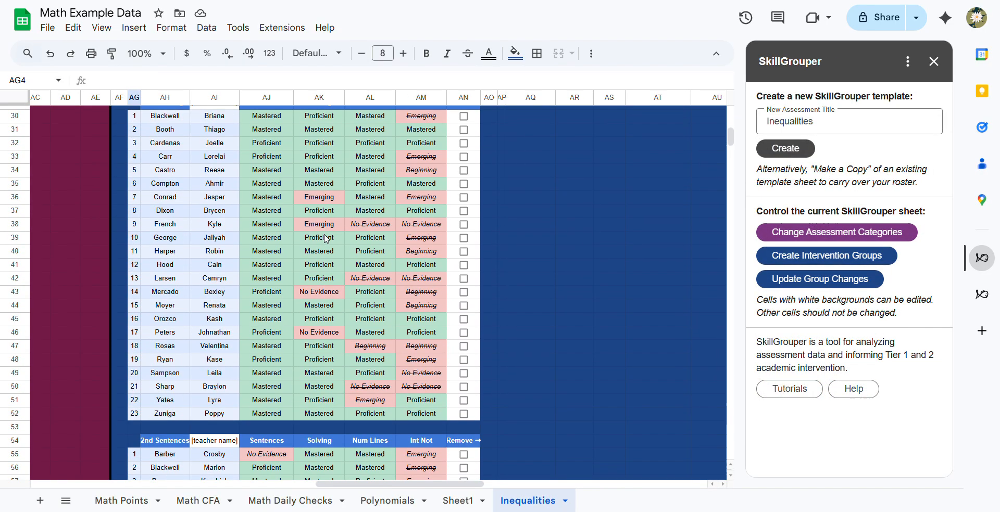
{"action": "scroll", "coordinate": [324, 239], "scroll_direction": "up", "scroll_amount": 8}
{"action": "scroll", "coordinate": [324, 239], "scroll_direction": "down", "scroll_amount": 3}
{"action": "scroll", "coordinate": [325, 239], "scroll_direction": "down", "scroll_amount": 5}
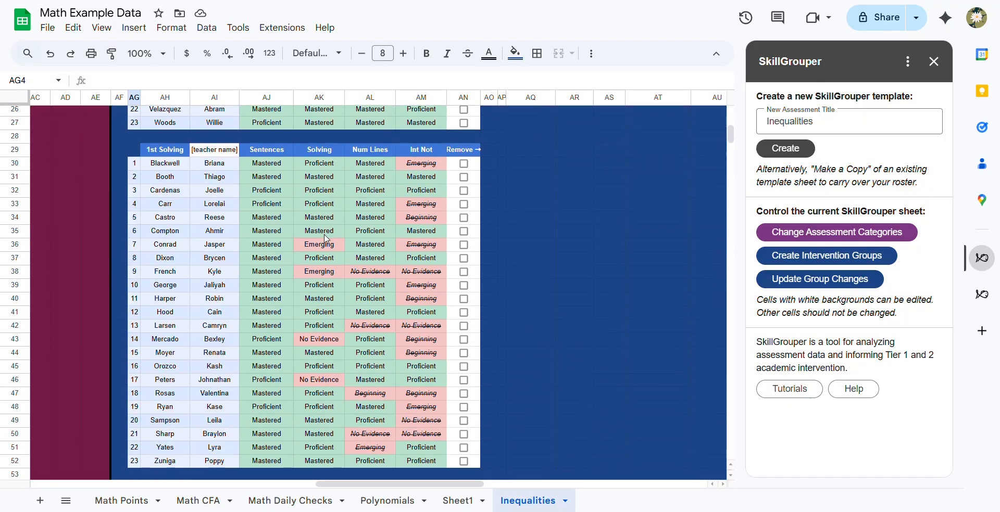
{"action": "scroll", "coordinate": [326, 239], "scroll_direction": "down", "scroll_amount": 6}
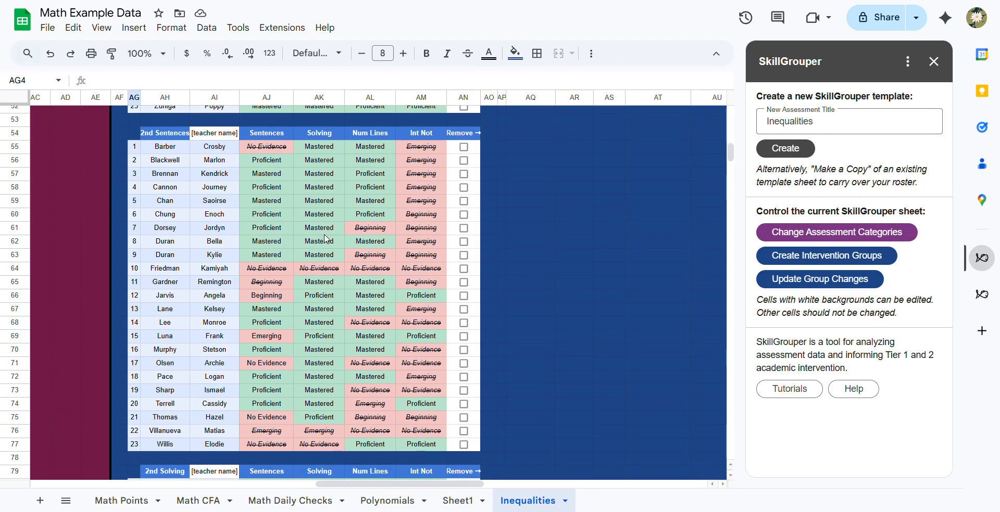
{"action": "scroll", "coordinate": [326, 239], "scroll_direction": "down", "scroll_amount": 15}
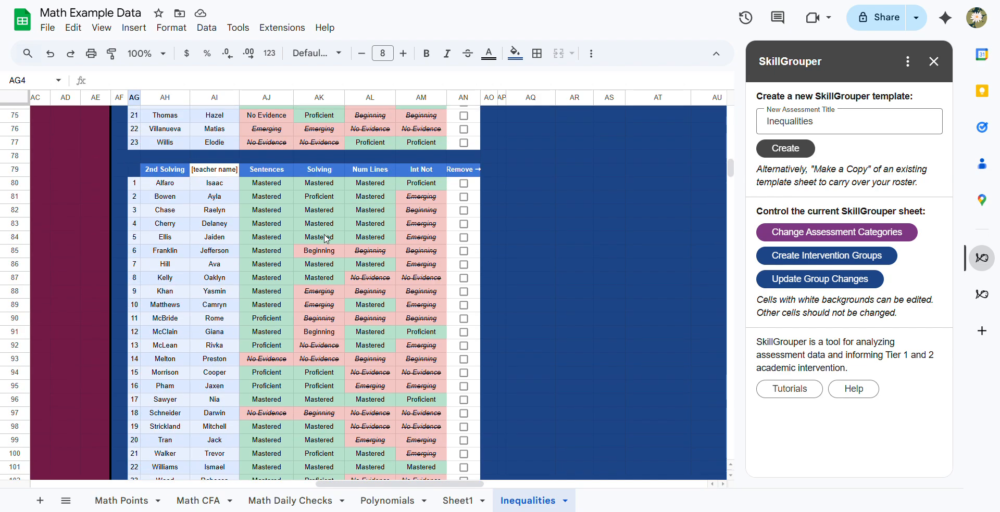
{"action": "scroll", "coordinate": [325, 239], "scroll_direction": "up", "scroll_amount": 13}
{"action": "scroll", "coordinate": [326, 239], "scroll_direction": "down", "scroll_amount": 11}
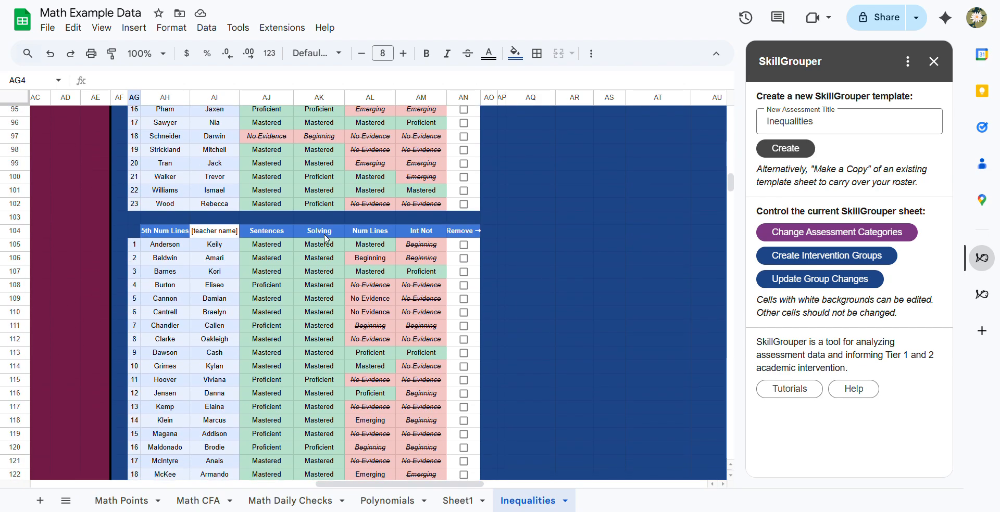
{"action": "scroll", "coordinate": [325, 239], "scroll_direction": "down", "scroll_amount": 19}
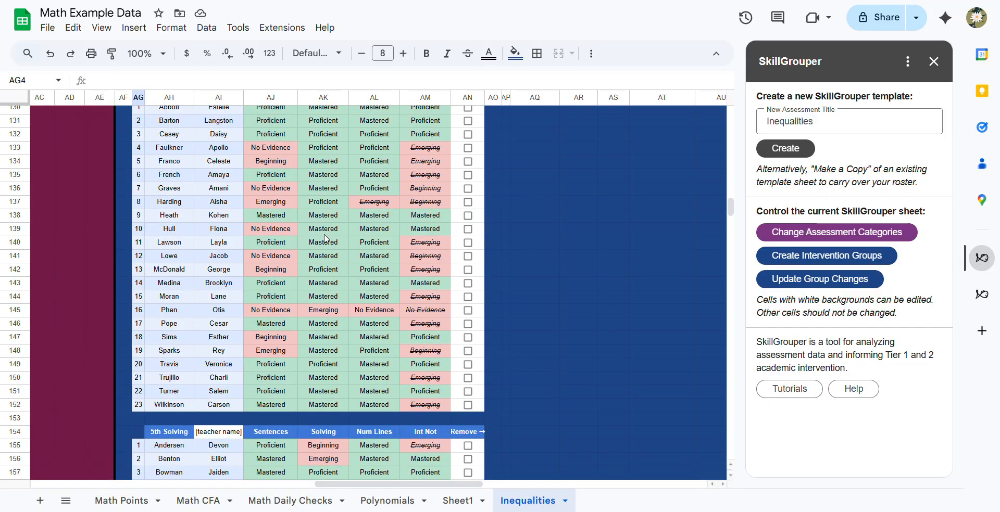
{"action": "scroll", "coordinate": [326, 239], "scroll_direction": "up", "scroll_amount": 19}
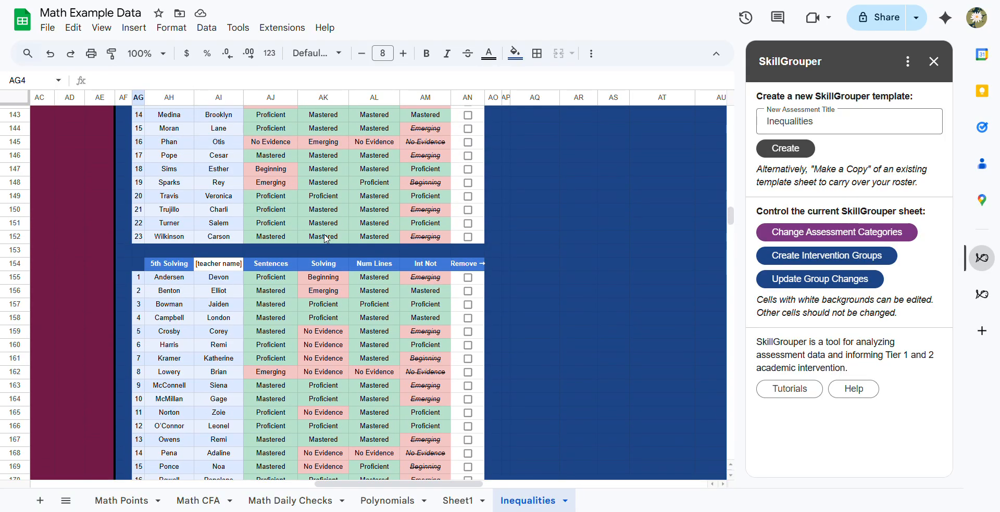
- Inspect the 5th Num Lines group and select the skill levels AJ123:AM125 of its fully proficient students
{"action": "scroll", "coordinate": [325, 239], "scroll_direction": "up", "scroll_amount": 2}
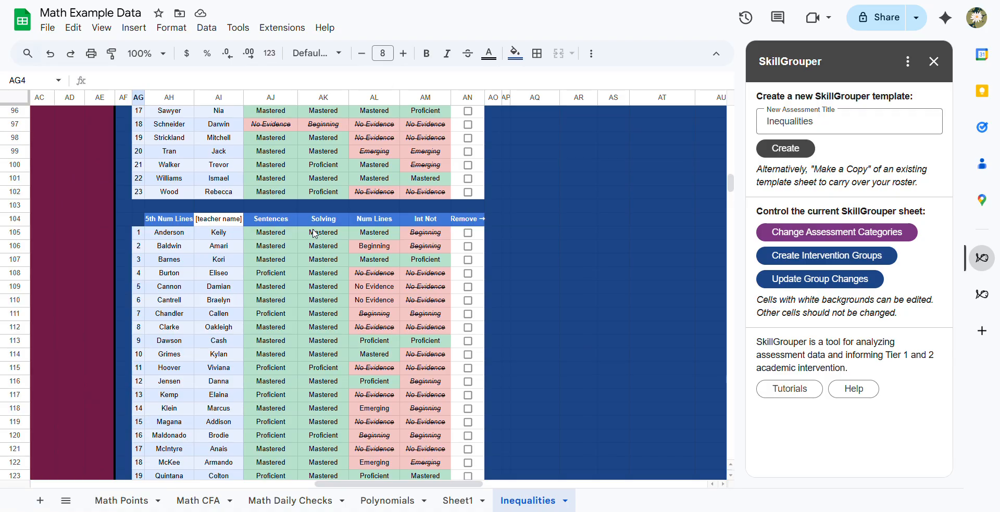
{"action": "scroll", "coordinate": [196, 241], "scroll_direction": "down", "scroll_amount": 1}
{"action": "left_click", "coordinate": [179, 178]}
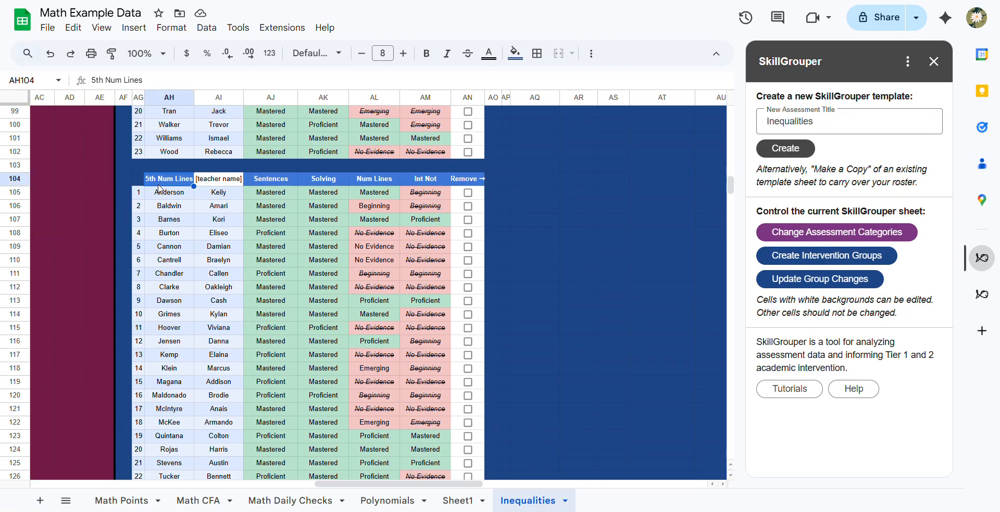
{"action": "scroll", "coordinate": [219, 224], "scroll_direction": "down", "scroll_amount": 4}
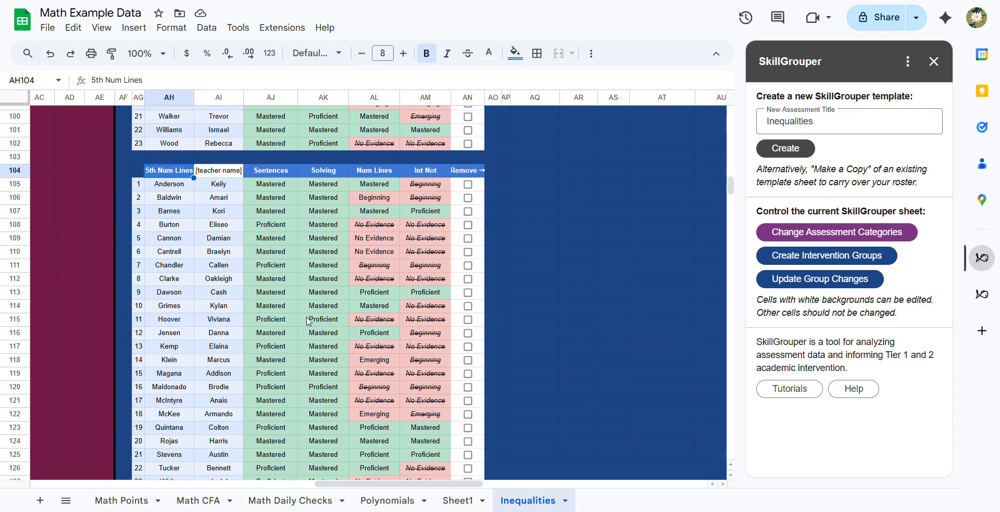
{"action": "left_click_drag", "start_coordinate": [268, 275], "coordinate": [423, 302]}
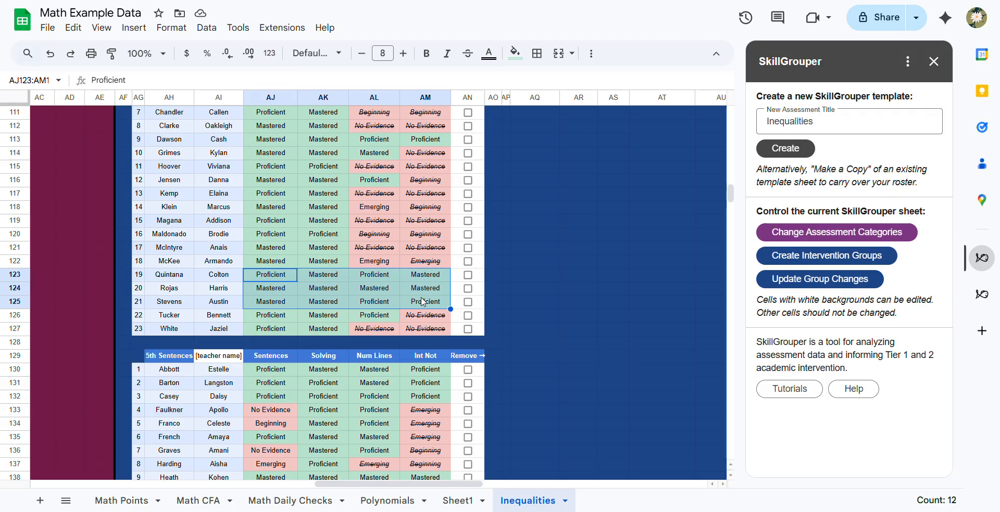
- Examine the ungrouped student's row beside the 1st Sentences group, including the Section and Add to Group columns
{"action": "scroll", "coordinate": [423, 302], "scroll_direction": "up", "scroll_amount": 12}
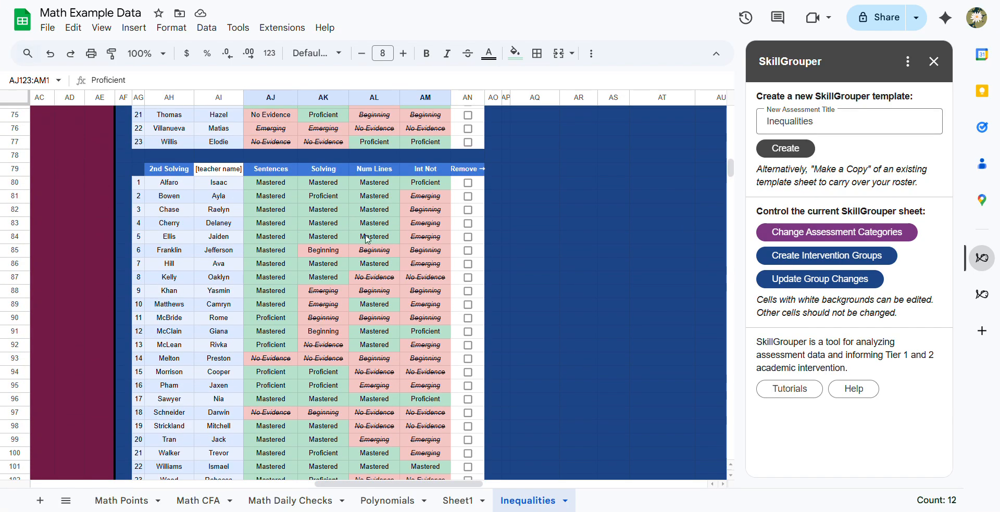
{"action": "scroll", "coordinate": [426, 264], "scroll_direction": "up", "scroll_amount": 20}
{"action": "scroll", "coordinate": [343, 315], "scroll_direction": "up", "scroll_amount": 3}
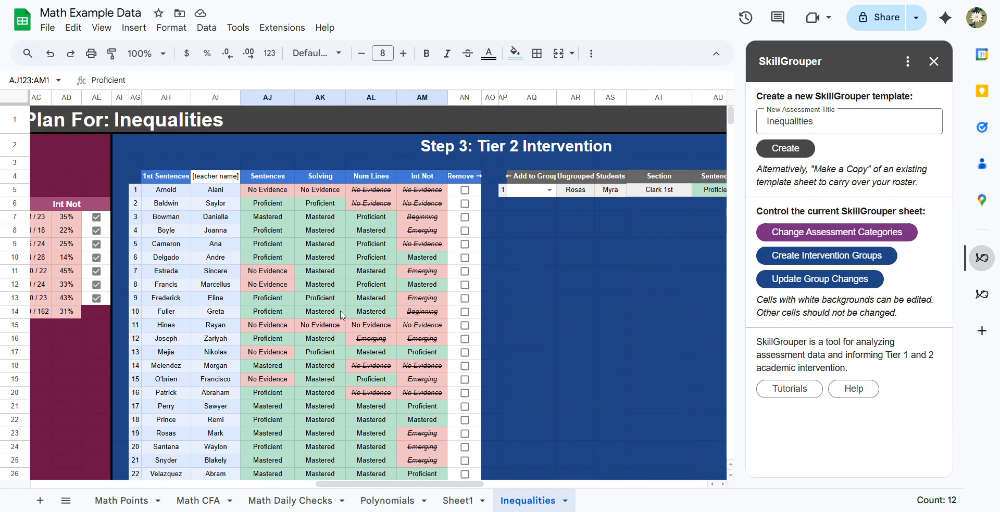
{"action": "scroll", "coordinate": [342, 315], "scroll_direction": "right", "scroll_amount": 5}
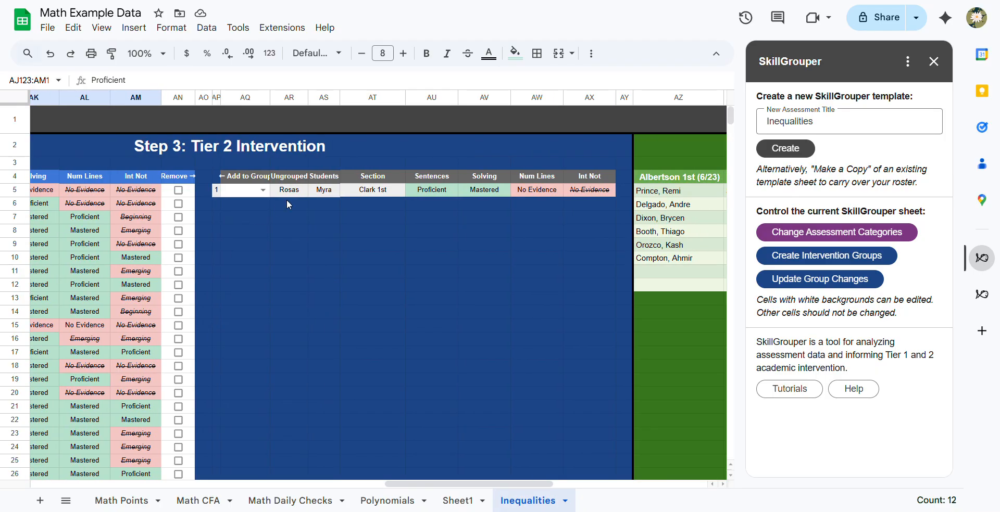
{"action": "left_click", "coordinate": [289, 190]}
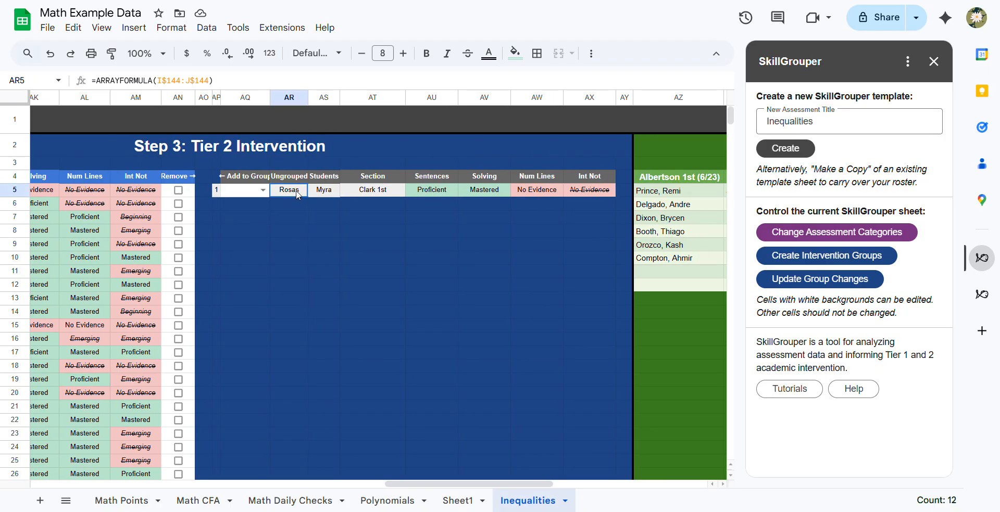
{"action": "left_click", "coordinate": [358, 185]}
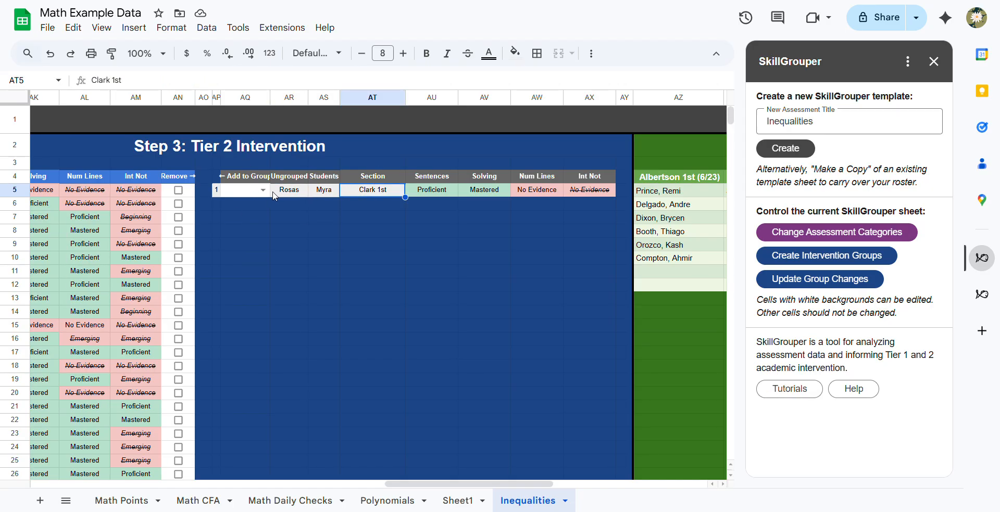
{"action": "left_click", "coordinate": [246, 181]}
{"action": "scroll", "coordinate": [226, 214], "scroll_direction": "left", "scroll_amount": 7}
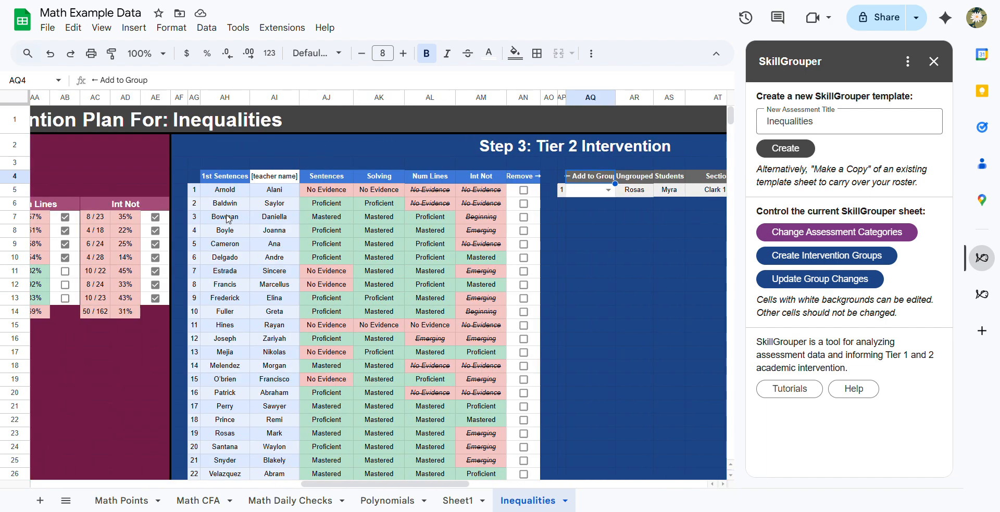
- Examine the ungrouped student's section and skill levels, and compare the sizes of the 1st Sentences and 1st Solving groups
{"action": "scroll", "coordinate": [546, 158], "scroll_direction": "right", "scroll_amount": 5}
{"action": "left_click", "coordinate": [511, 191]}
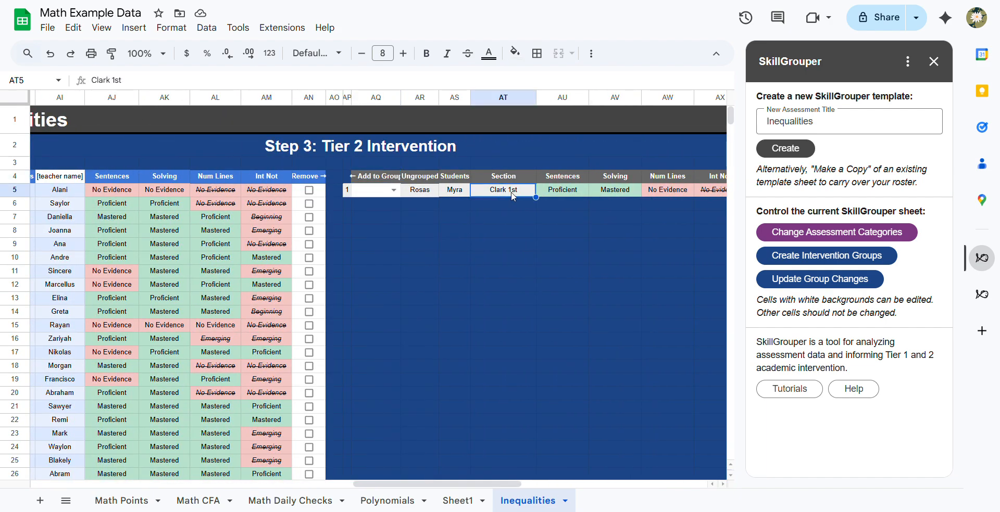
{"action": "scroll", "coordinate": [531, 219], "scroll_direction": "right", "scroll_amount": 3}
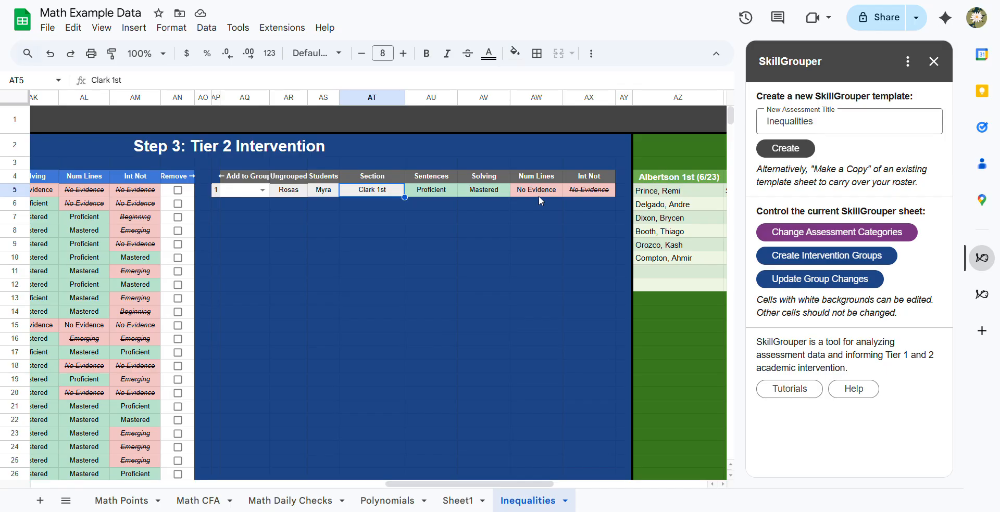
{"action": "scroll", "coordinate": [539, 198], "scroll_direction": "left", "scroll_amount": 4}
{"action": "scroll", "coordinate": [541, 200], "scroll_direction": "down", "scroll_amount": 4}
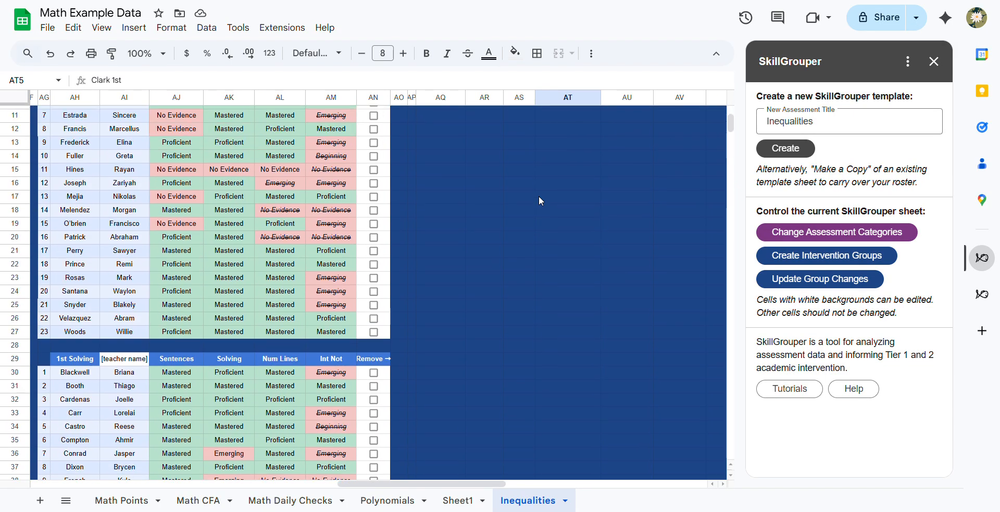
{"action": "scroll", "coordinate": [541, 200], "scroll_direction": "up", "scroll_amount": 4}
{"action": "scroll", "coordinate": [538, 196], "scroll_direction": "down", "scroll_amount": 6}
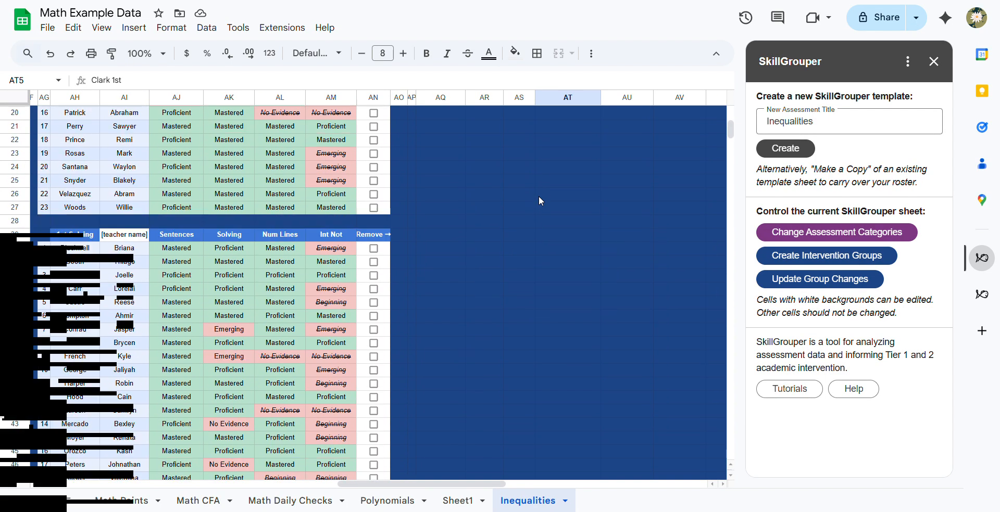
{"action": "scroll", "coordinate": [538, 195], "scroll_direction": "up", "scroll_amount": 4}
{"action": "scroll", "coordinate": [582, 256], "scroll_direction": "up", "scroll_amount": 3}
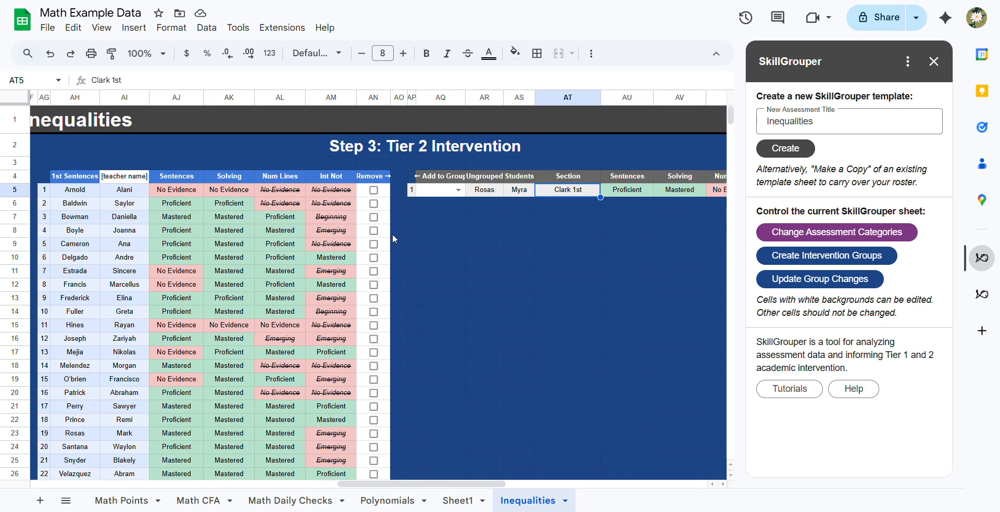
{"action": "scroll", "coordinate": [581, 250], "scroll_direction": "right", "scroll_amount": 3}
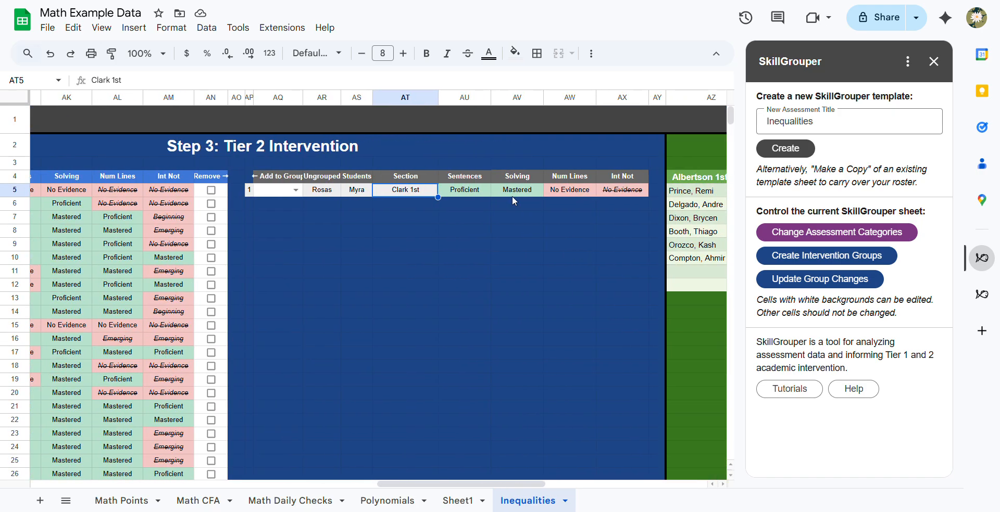
{"action": "left_click", "coordinate": [458, 191]}
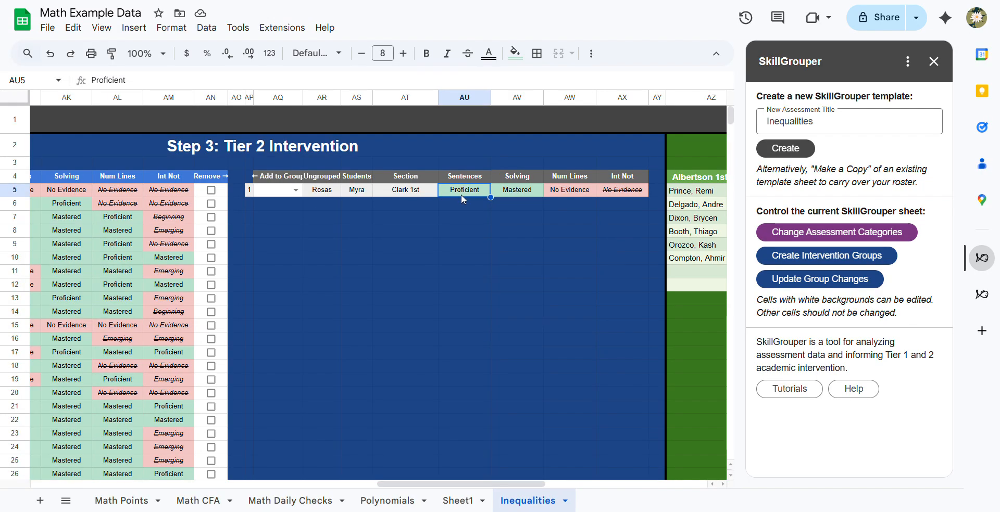
{"action": "key", "text": "Right"}
- Add the ungrouped student to the 1st Sentences group and update the group changes
{"action": "left_click", "coordinate": [295, 190]}
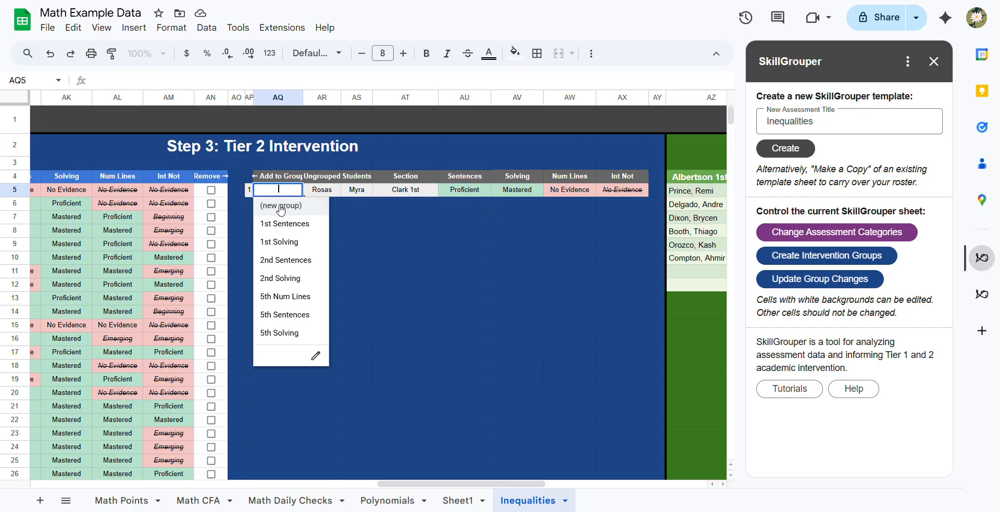
{"action": "left_click", "coordinate": [305, 230]}
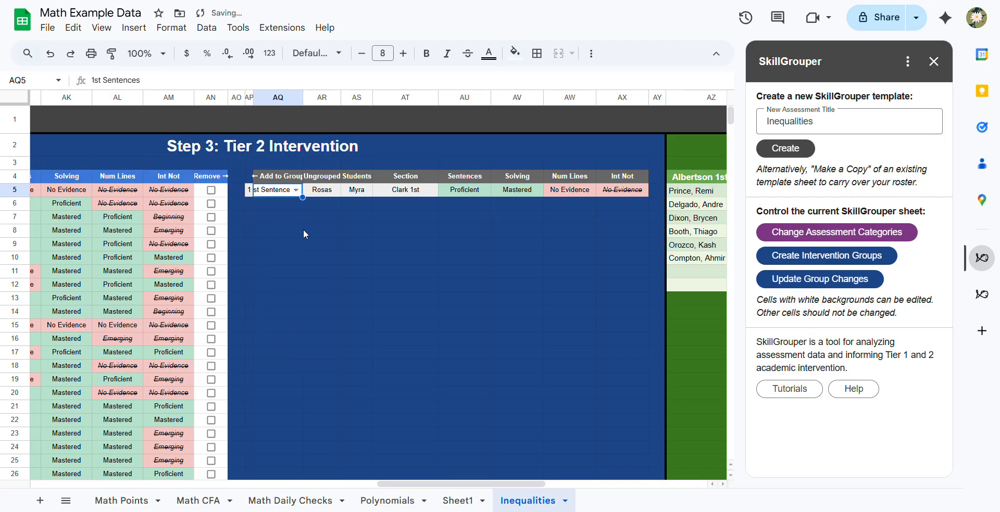
{"action": "left_click", "coordinate": [782, 284]}
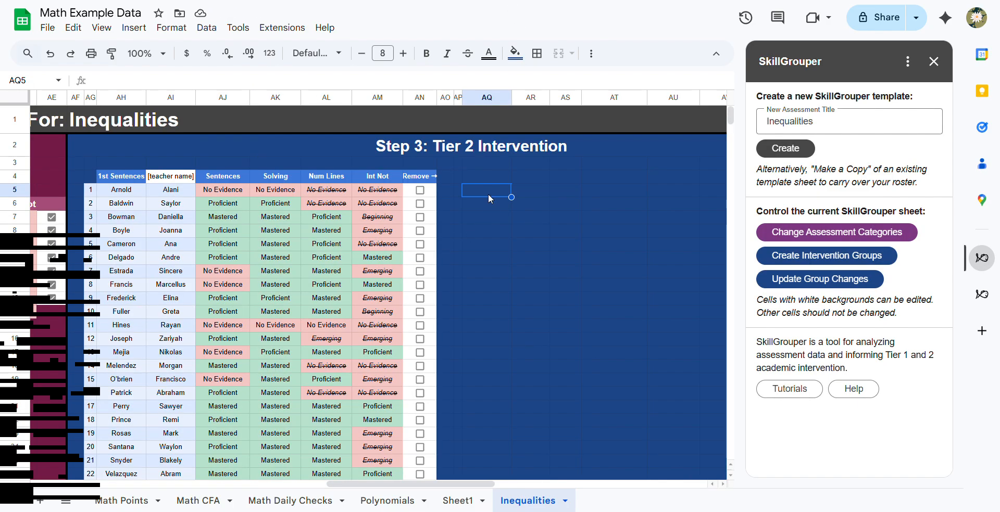
- Check the newly added student's row at the end of the 1st Sentences group
{"action": "scroll", "coordinate": [500, 196], "scroll_direction": "down", "scroll_amount": 3}
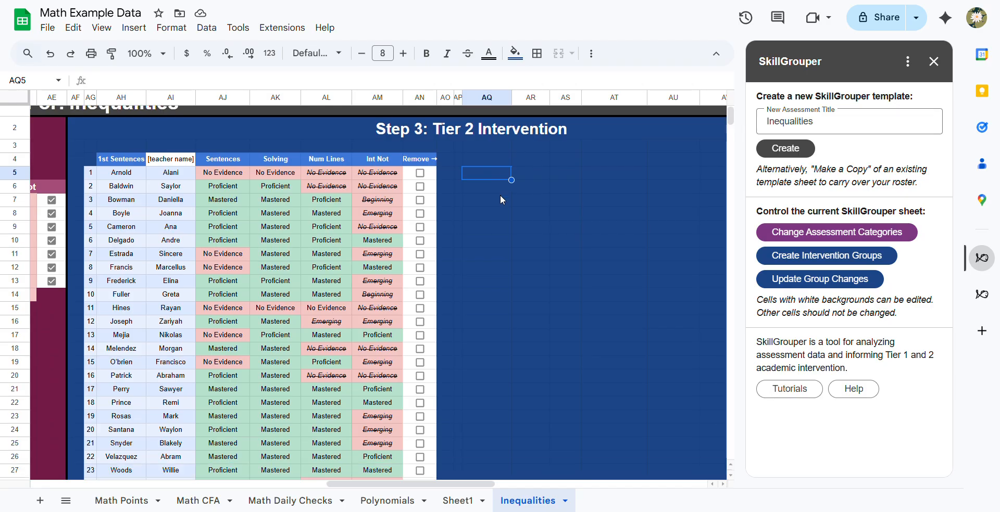
{"action": "left_click", "coordinate": [152, 389]}
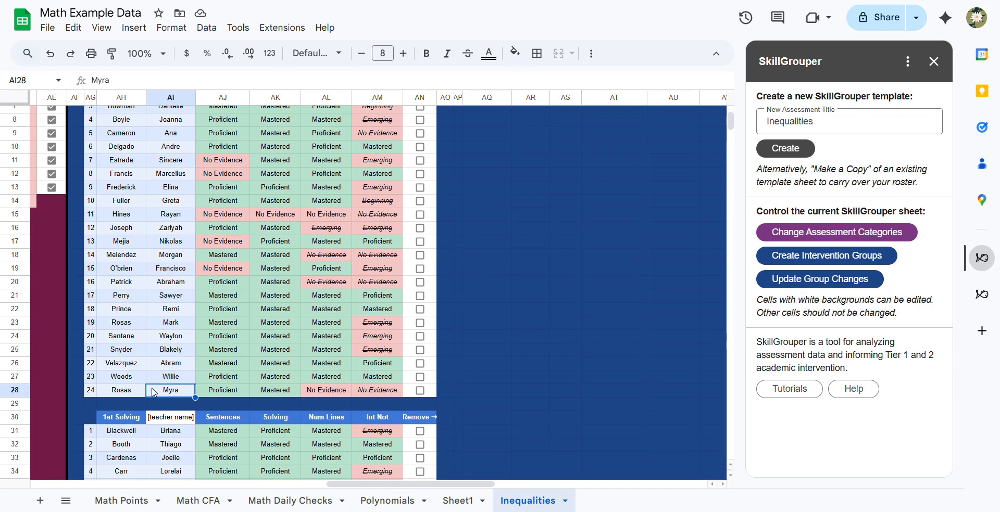
{"action": "scroll", "coordinate": [153, 393], "scroll_direction": "up", "scroll_amount": 2}
{"action": "scroll", "coordinate": [152, 393], "scroll_direction": "up", "scroll_amount": 1}
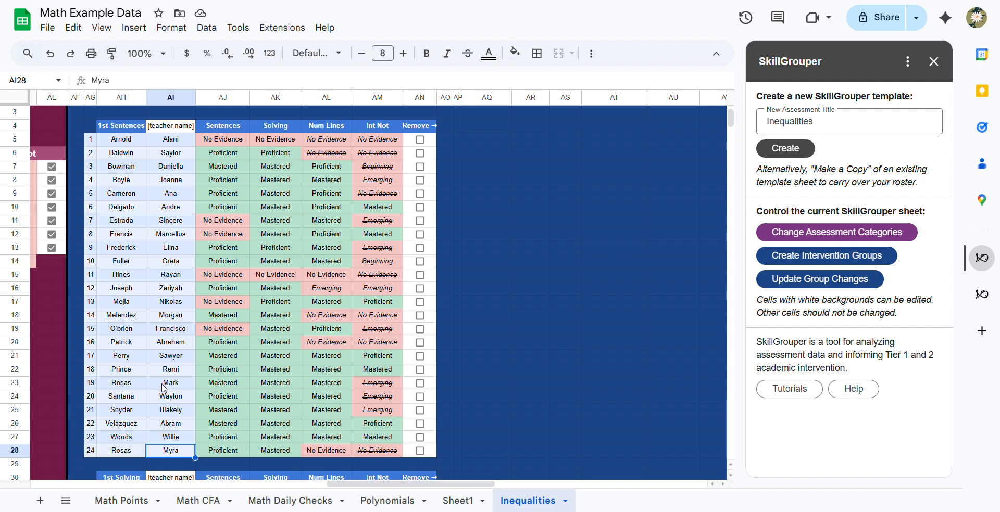
- Inspect the 1st Sentences group's crossed-out skill levels in AL5:AM6 and the Sentences levels in AJ11:AJ12
{"action": "left_click_drag", "start_coordinate": [324, 144], "coordinate": [367, 159]}
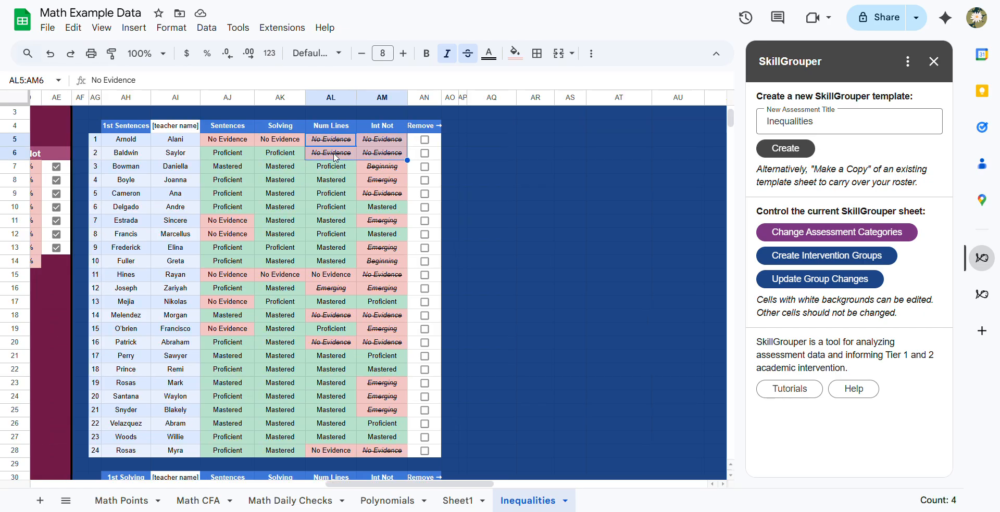
{"action": "scroll", "coordinate": [334, 158], "scroll_direction": "left", "scroll_amount": 1}
{"action": "scroll", "coordinate": [335, 158], "scroll_direction": "left", "scroll_amount": 1}
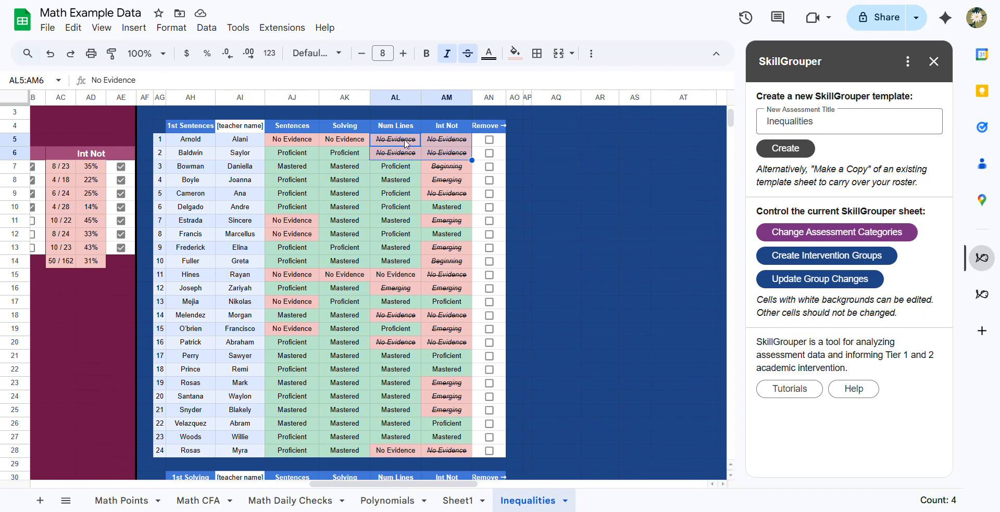
{"action": "scroll", "coordinate": [456, 159], "scroll_direction": "left", "scroll_amount": 2}
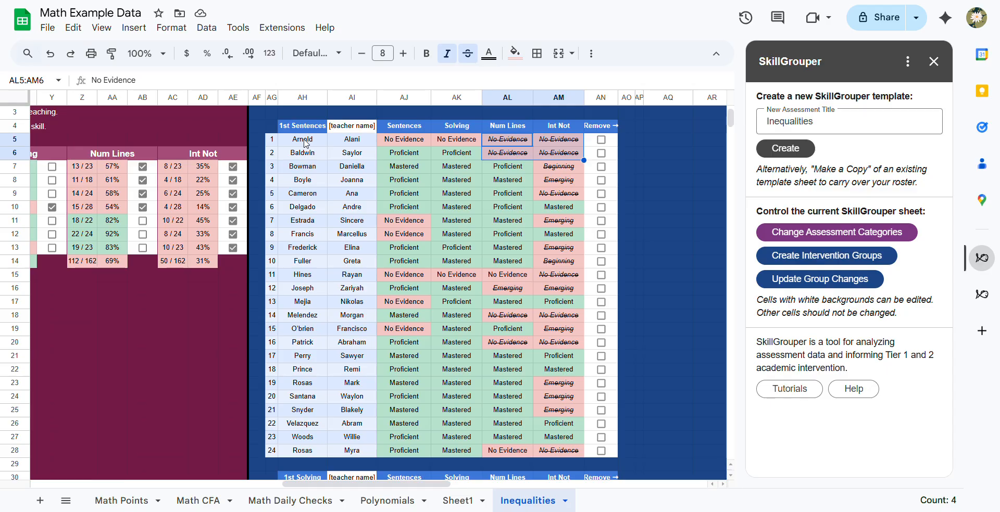
{"action": "left_click", "coordinate": [402, 222]}
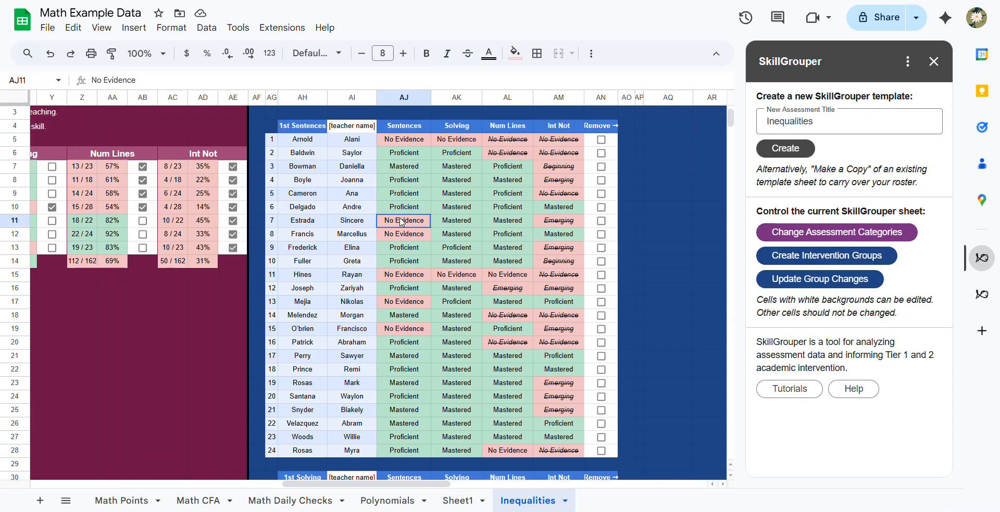
{"action": "left_click_drag", "start_coordinate": [401, 222], "coordinate": [412, 238]}
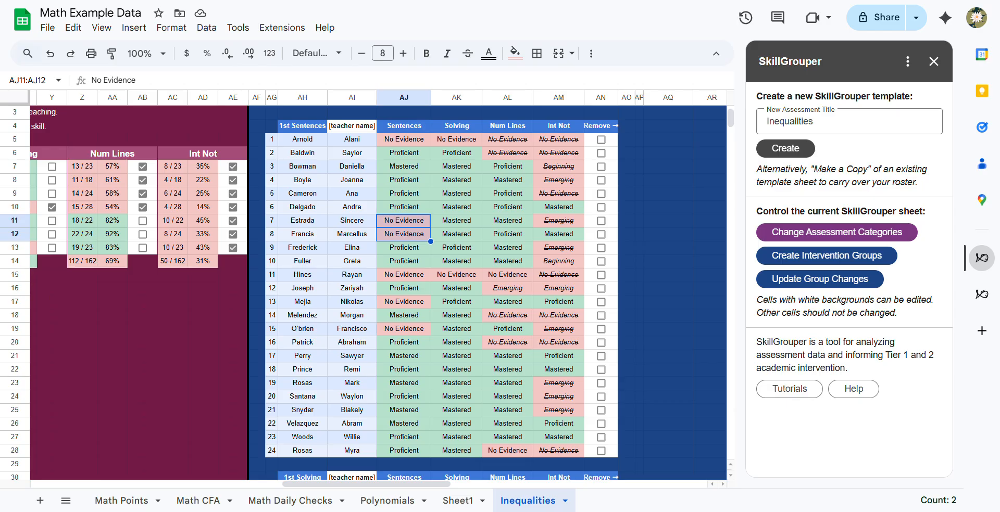
- Create intervention groups that keep each class separate, placing students below proficient on several skills in multiple groups, one for each skill
{"action": "left_click", "coordinate": [826, 256]}
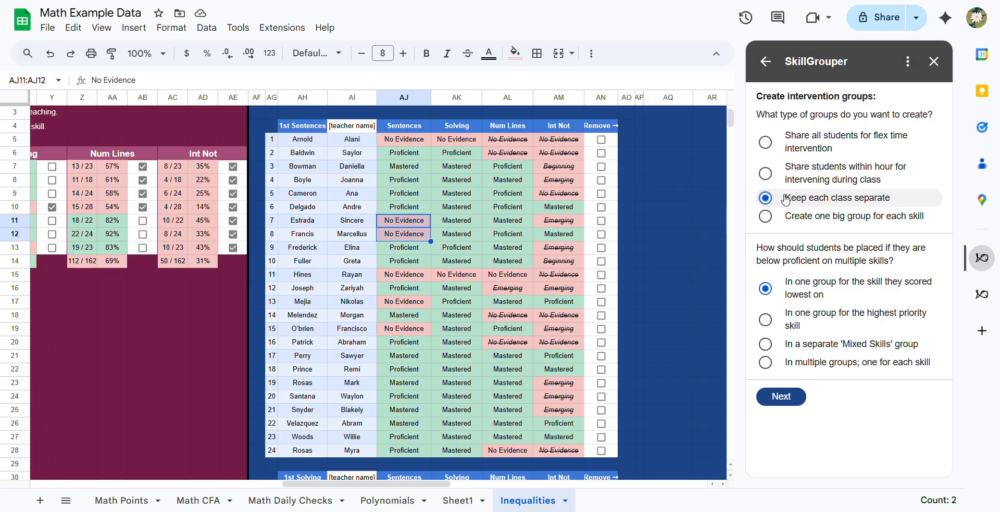
{"action": "left_click", "coordinate": [783, 399]}
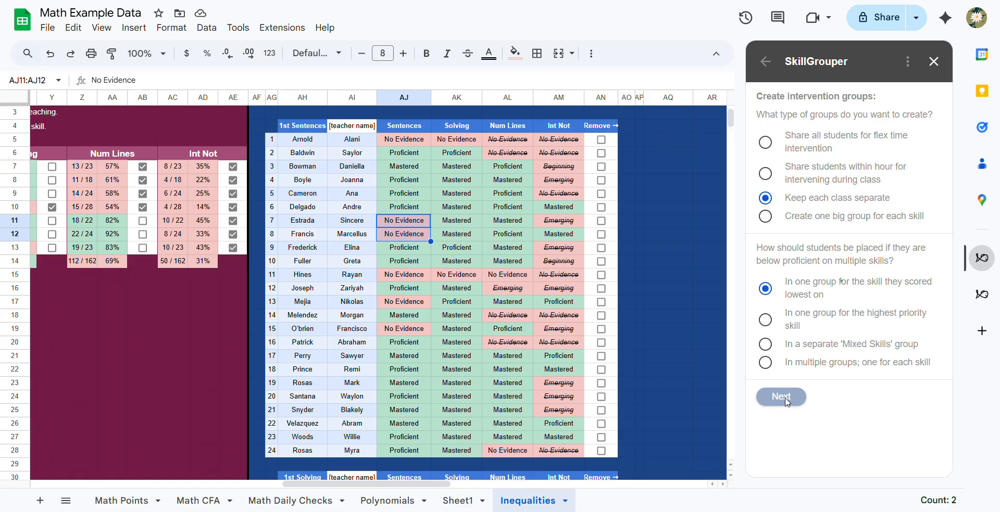
{"action": "left_click", "coordinate": [762, 59]}
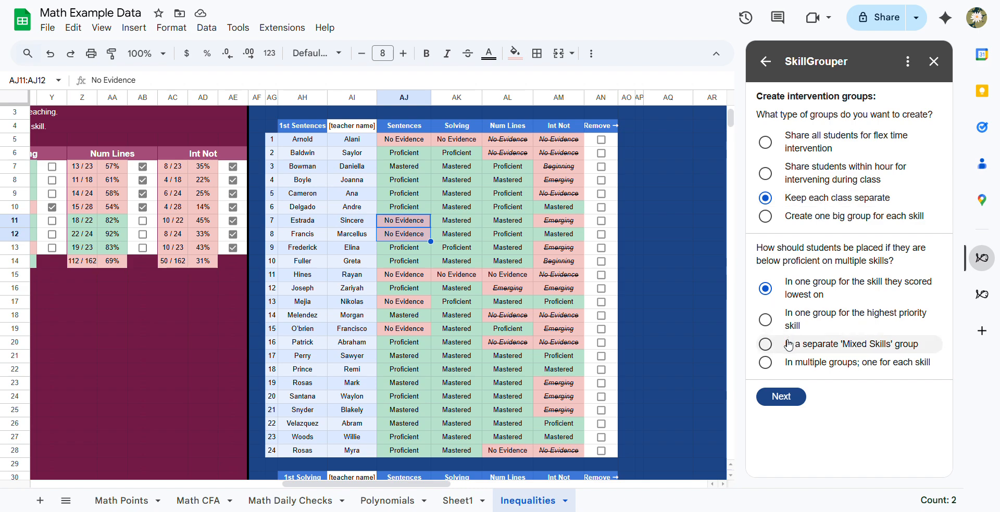
{"action": "left_click", "coordinate": [768, 364]}
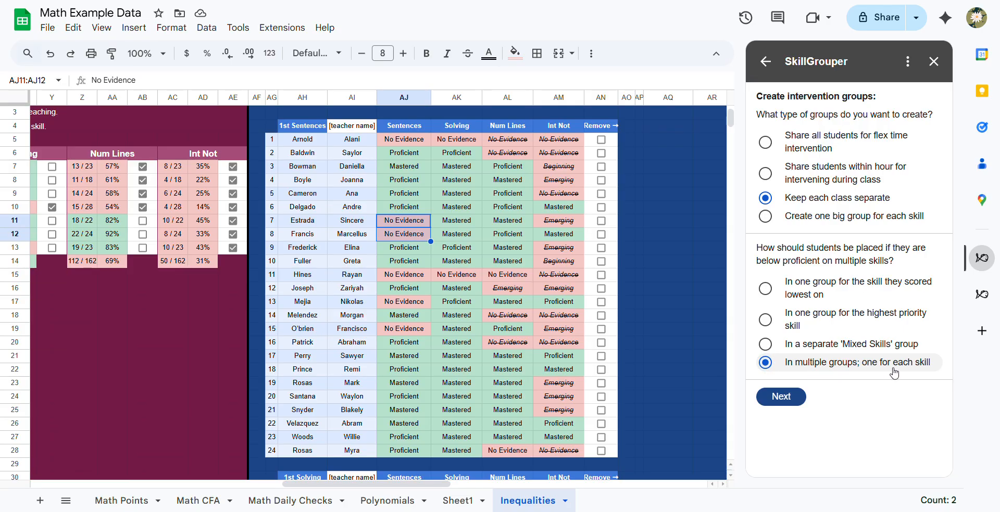
{"action": "left_click", "coordinate": [782, 398]}
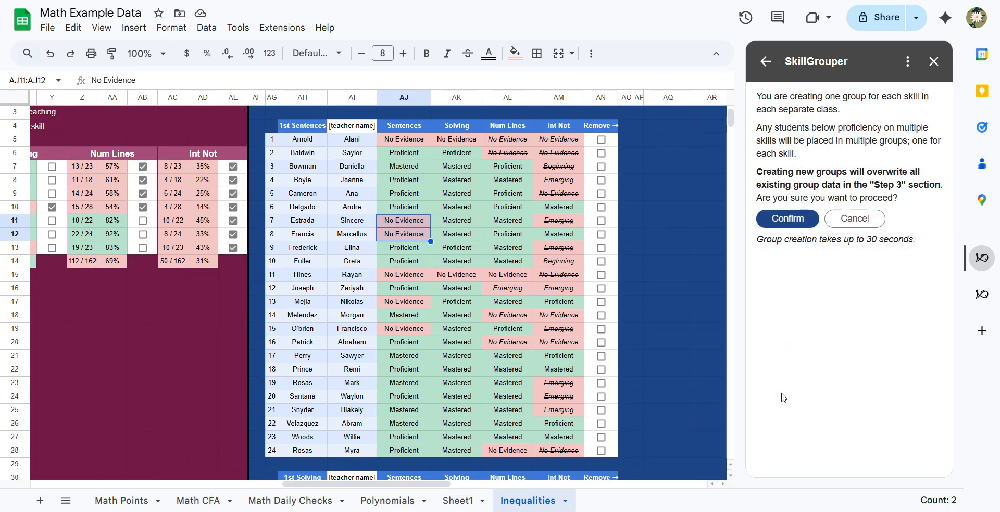
{"action": "left_click", "coordinate": [782, 221]}
- Inspect the first class's new 1st Sentences and 1st Solving groups, selecting their student numbers AG5:AG6 and AG9:AG10
{"action": "scroll", "coordinate": [552, 285], "scroll_direction": "right", "scroll_amount": 4}
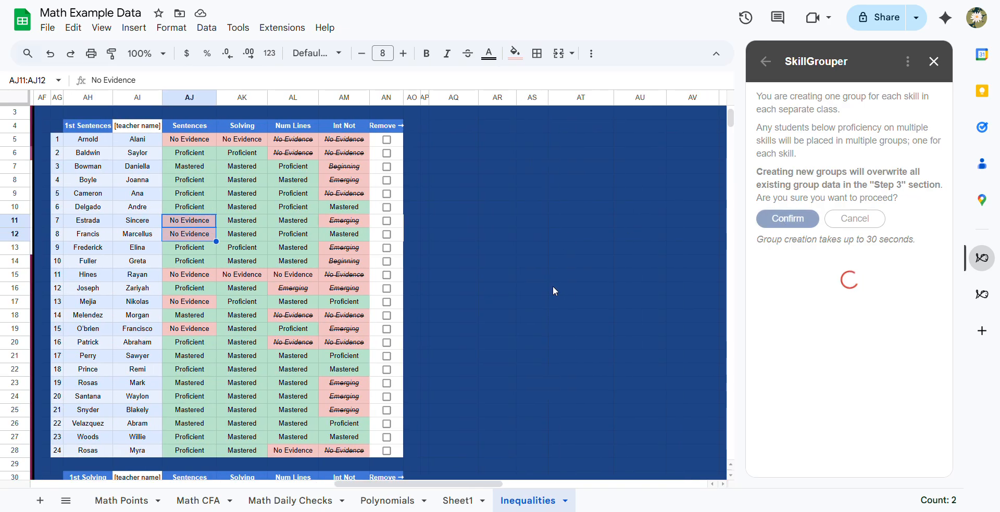
{"action": "scroll", "coordinate": [364, 177], "scroll_direction": "up", "scroll_amount": 1}
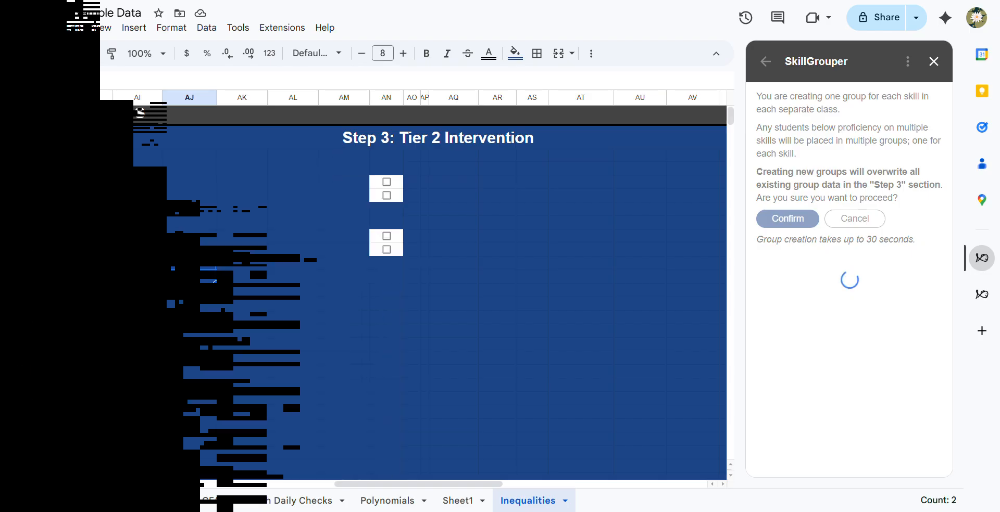
{"action": "scroll", "coordinate": [194, 236], "scroll_direction": "left", "scroll_amount": 1}
{"action": "scroll", "coordinate": [193, 235], "scroll_direction": "left", "scroll_amount": 1}
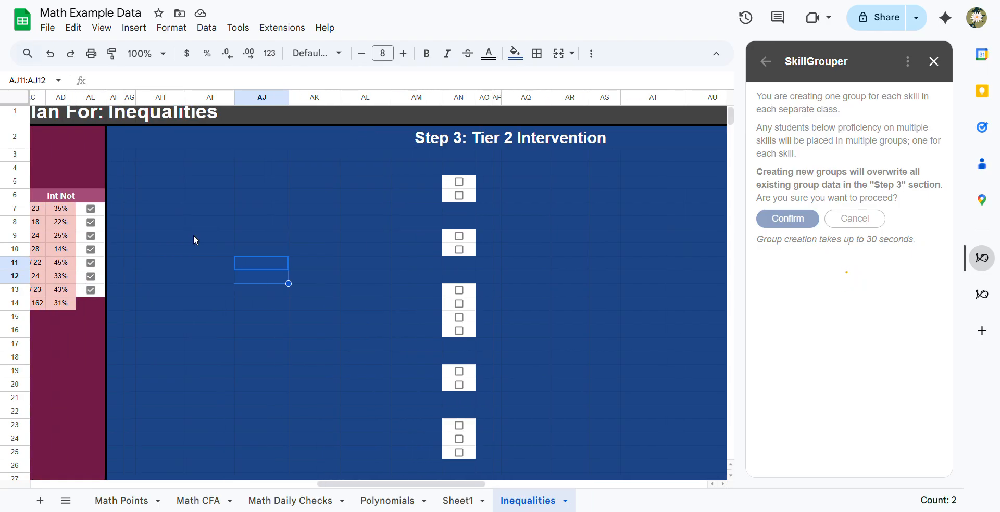
{"action": "scroll", "coordinate": [193, 237], "scroll_direction": "left", "scroll_amount": 2}
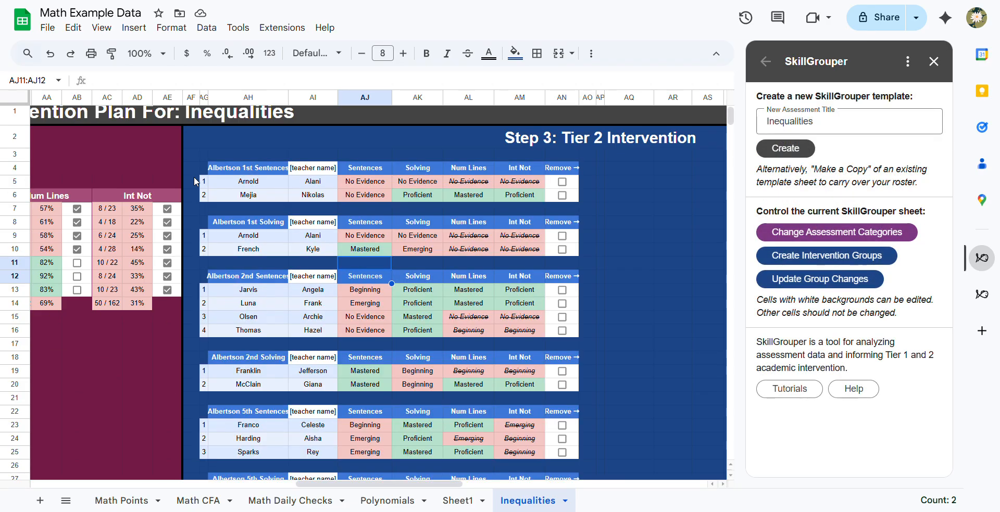
{"action": "left_click", "coordinate": [204, 169]}
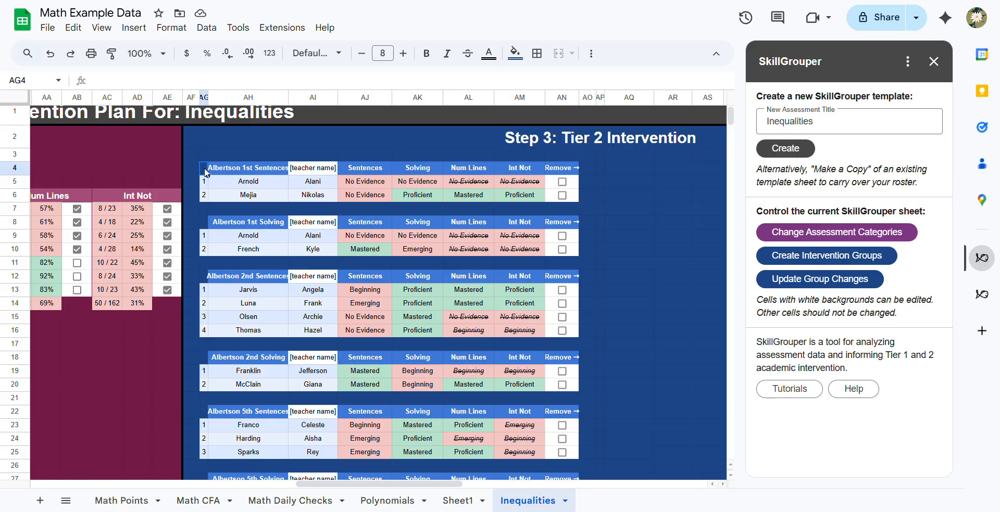
{"action": "left_click", "coordinate": [222, 174]}
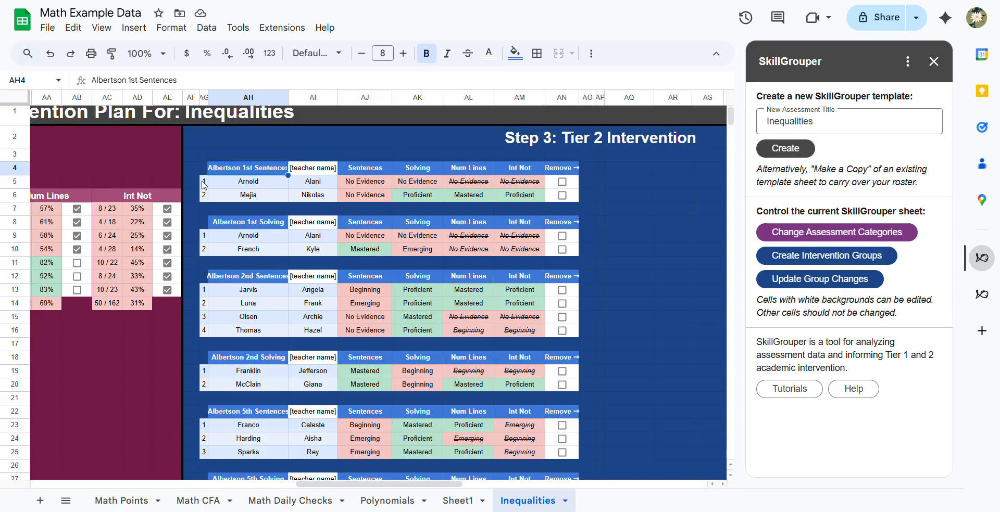
{"action": "left_click_drag", "start_coordinate": [203, 183], "coordinate": [207, 194]}
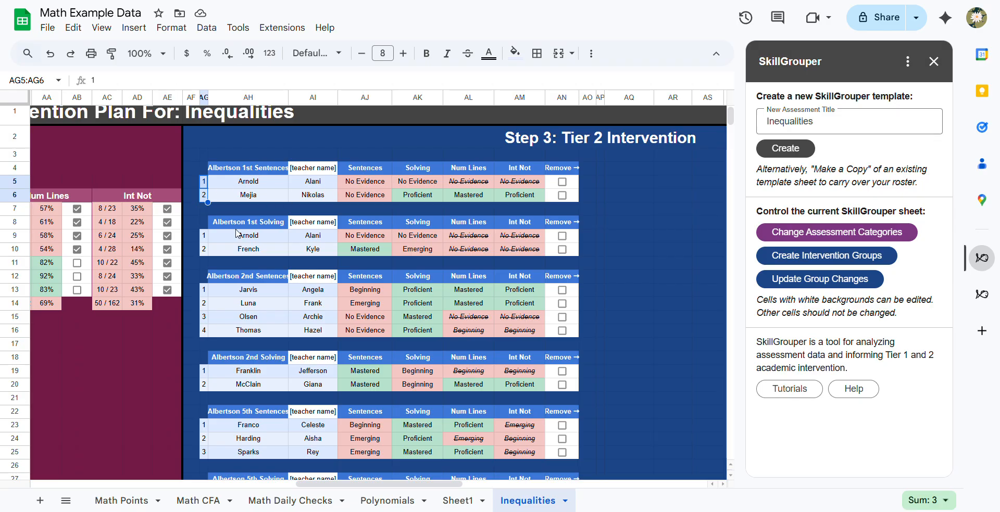
{"action": "left_click_drag", "start_coordinate": [206, 240], "coordinate": [207, 249]}
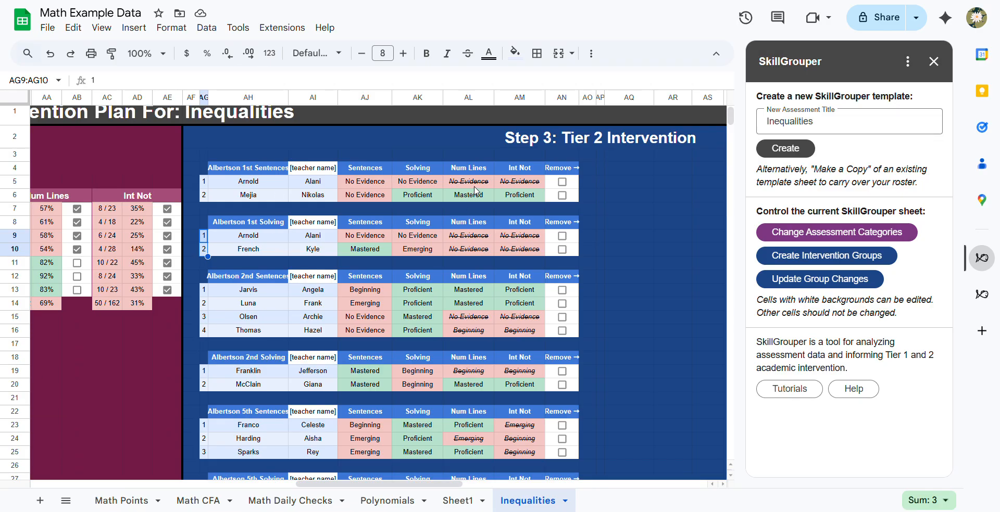
- Check the crossed-out Num Lines and Int Not levels in AL9 and AM9 against the Tier 1 reteaching selections
{"action": "left_click", "coordinate": [470, 239]}
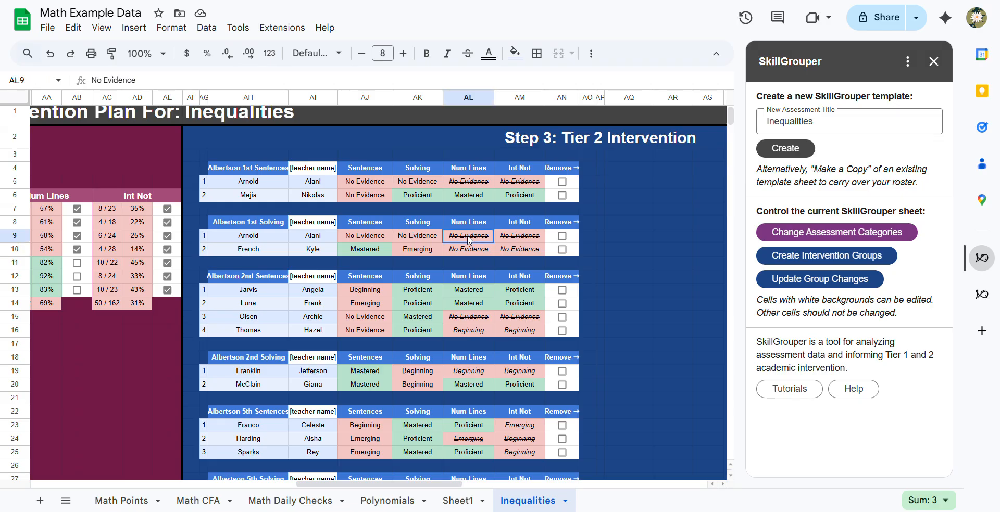
{"action": "left_click", "coordinate": [517, 239]}
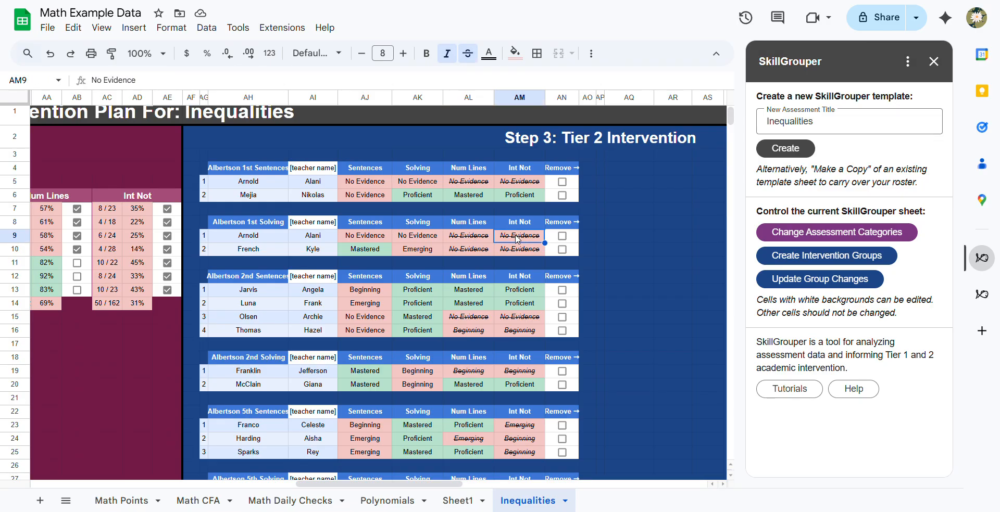
{"action": "scroll", "coordinate": [515, 237], "scroll_direction": "left", "scroll_amount": 10}
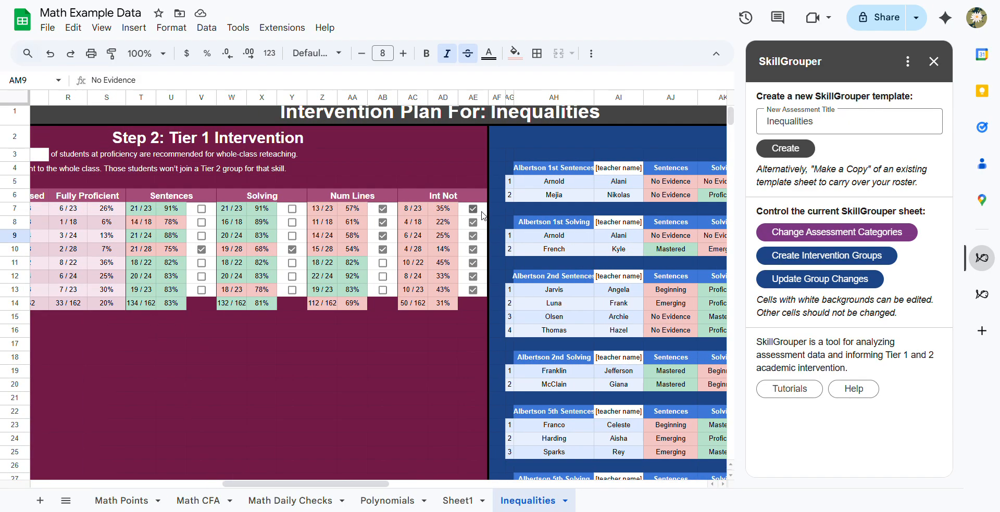
{"action": "scroll", "coordinate": [482, 215], "scroll_direction": "right", "scroll_amount": 5}
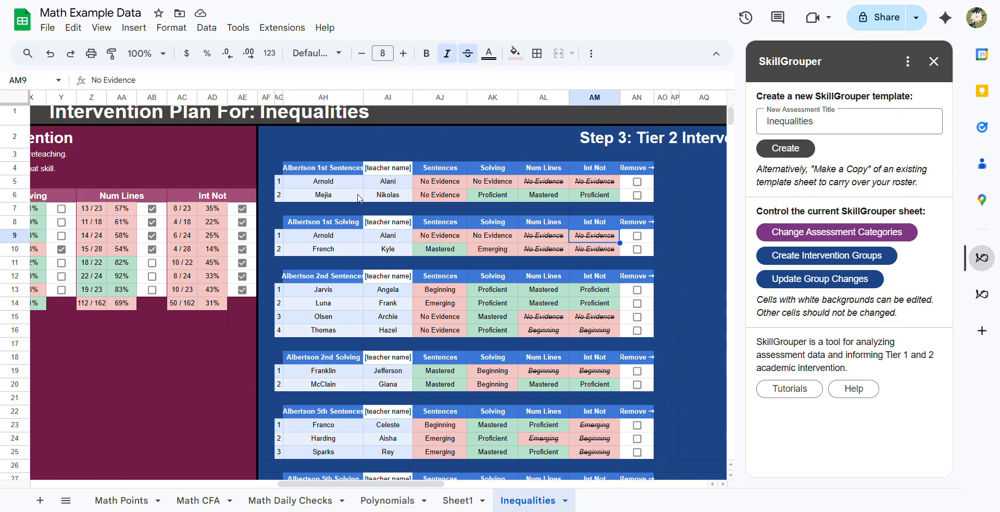
- Review the full list of separate-class Tier 2 groups down to the final 5th Solving group
{"action": "scroll", "coordinate": [358, 198], "scroll_direction": "down", "scroll_amount": 1}
{"action": "scroll", "coordinate": [359, 198], "scroll_direction": "down", "scroll_amount": 15}
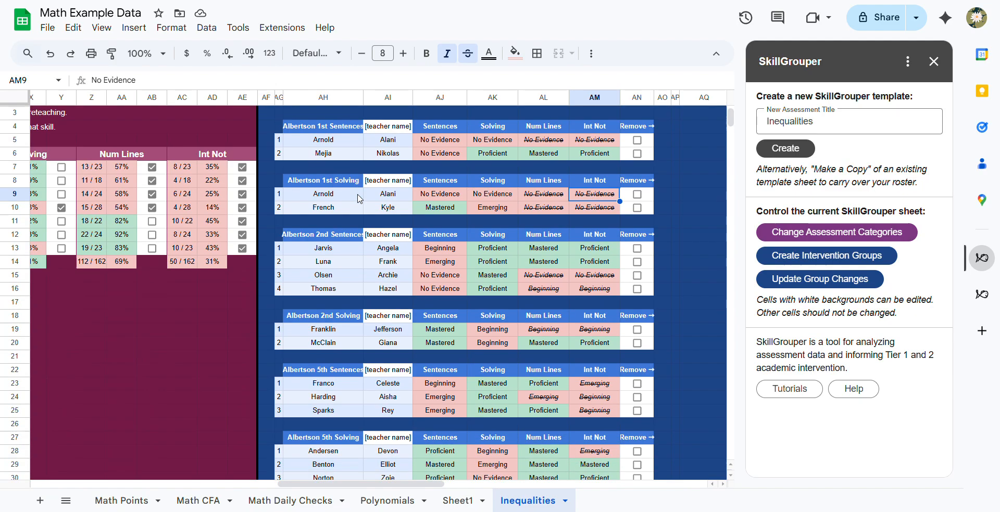
{"action": "scroll", "coordinate": [358, 199], "scroll_direction": "down", "scroll_amount": 3}
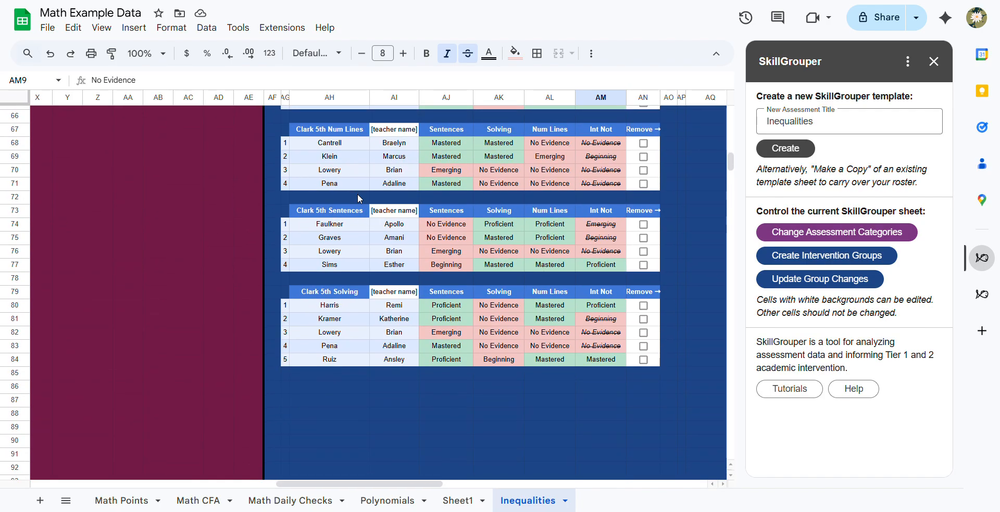
{"action": "scroll", "coordinate": [358, 198], "scroll_direction": "up", "scroll_amount": 9}
{"action": "scroll", "coordinate": [358, 198], "scroll_direction": "right", "scroll_amount": 2}
{"action": "scroll", "coordinate": [358, 198], "scroll_direction": "up", "scroll_amount": 9}
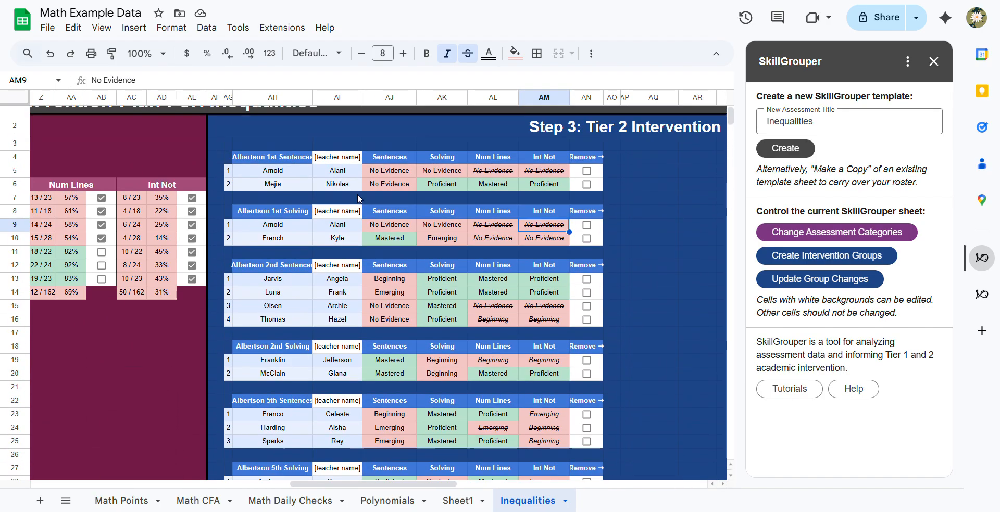
{"action": "scroll", "coordinate": [358, 198], "scroll_direction": "right", "scroll_amount": 3}
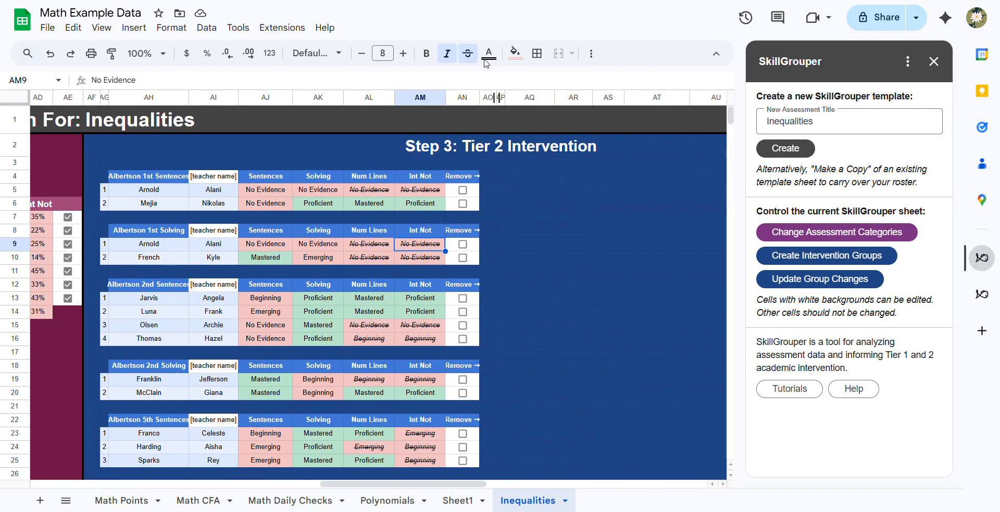